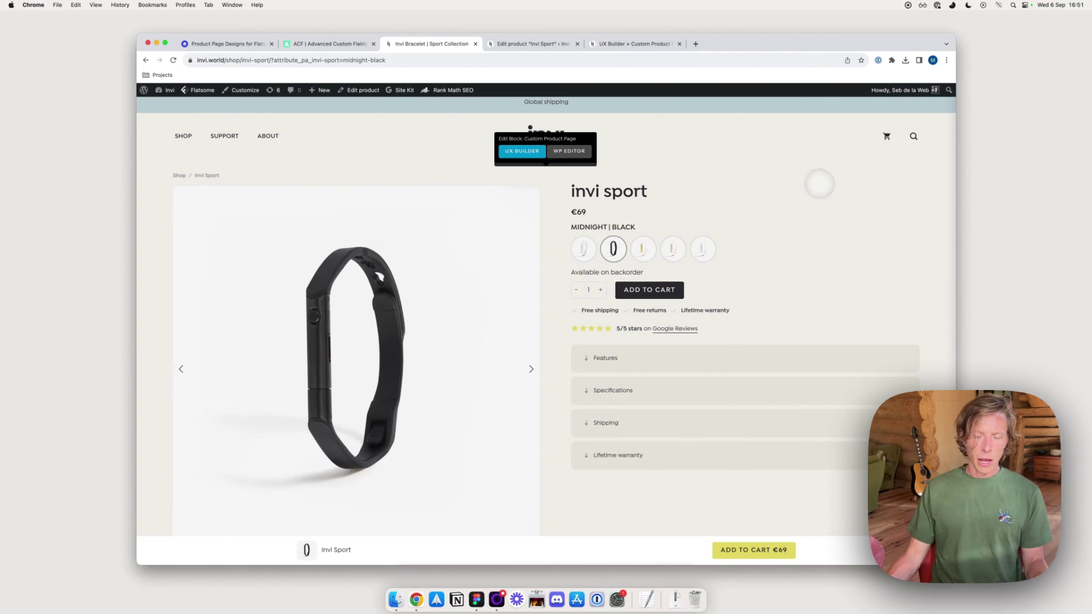
View the Advanced Custom Fields website, then expand the Specifications section on the live Invi Sport product page.
left_click(303, 43)
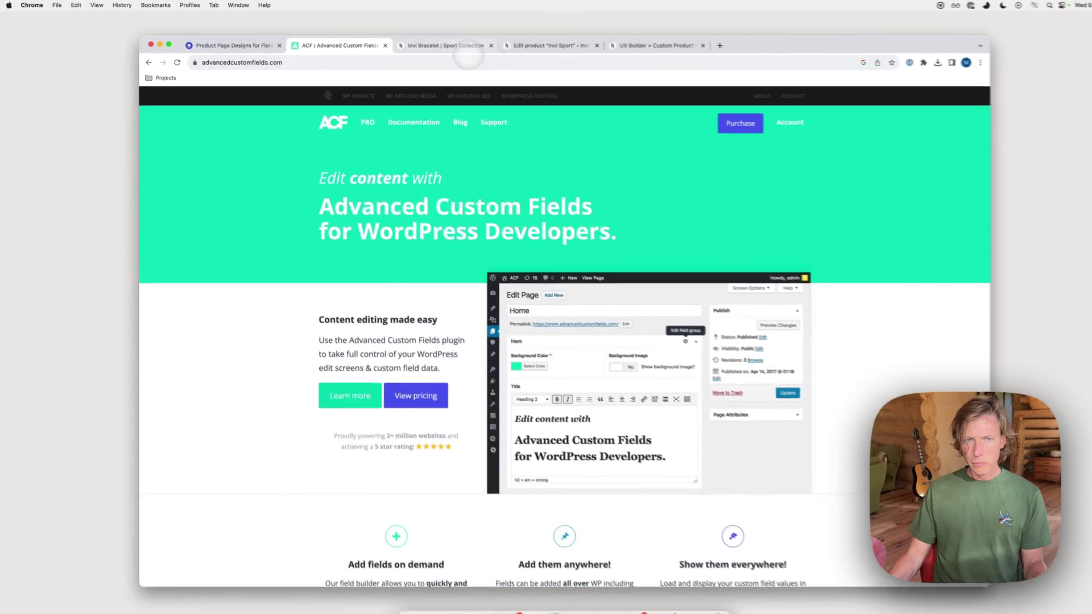
left_click(807, 87)
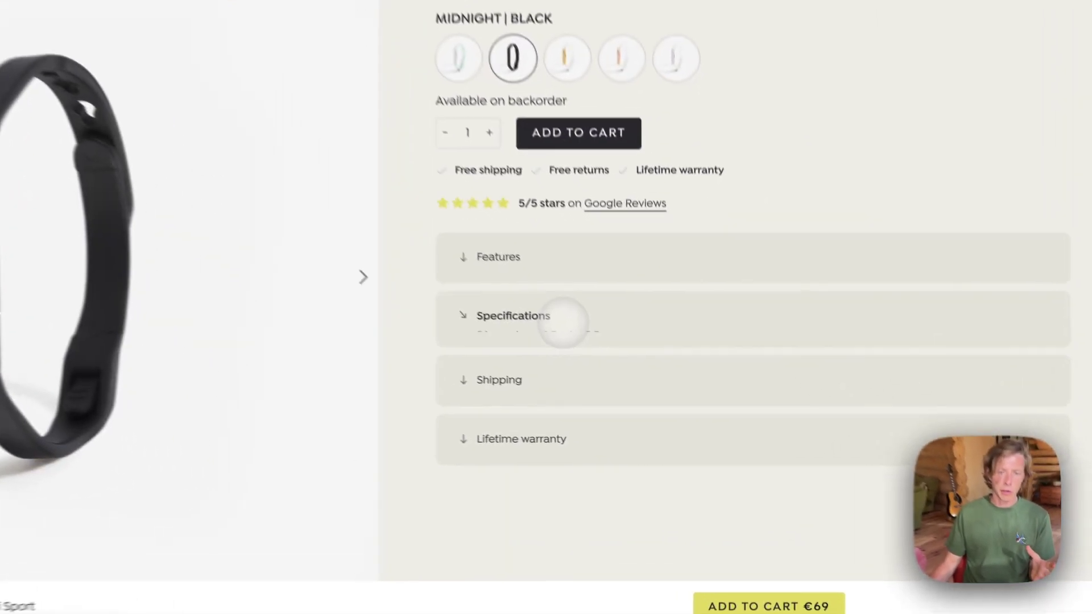
left_click(640, 392)
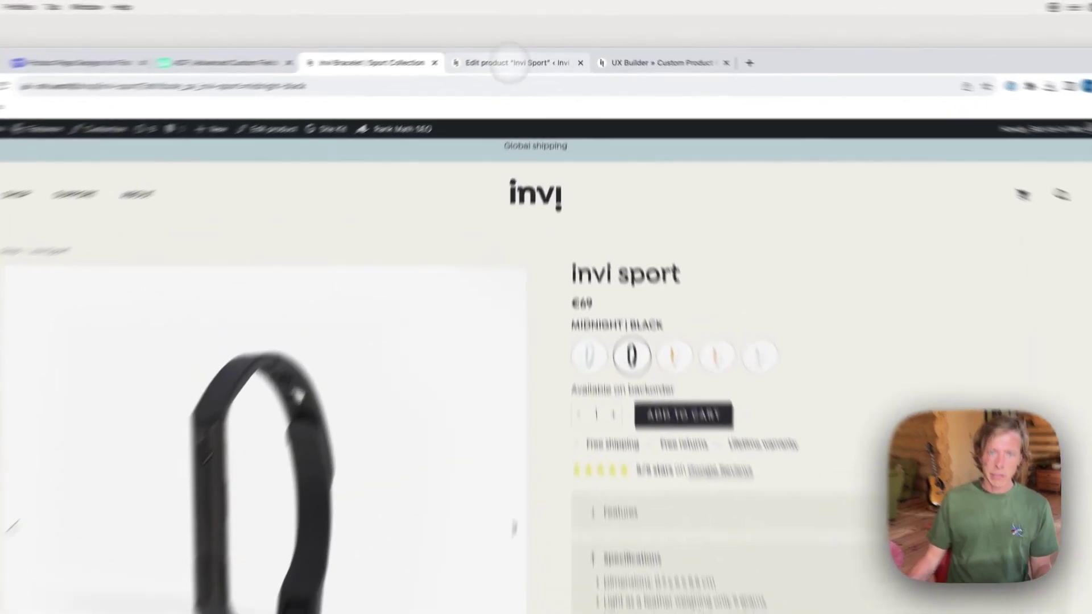
Examine the Features and Specifications custom fields under Product Page in the Invi Sport product editor.
left_click(531, 44)
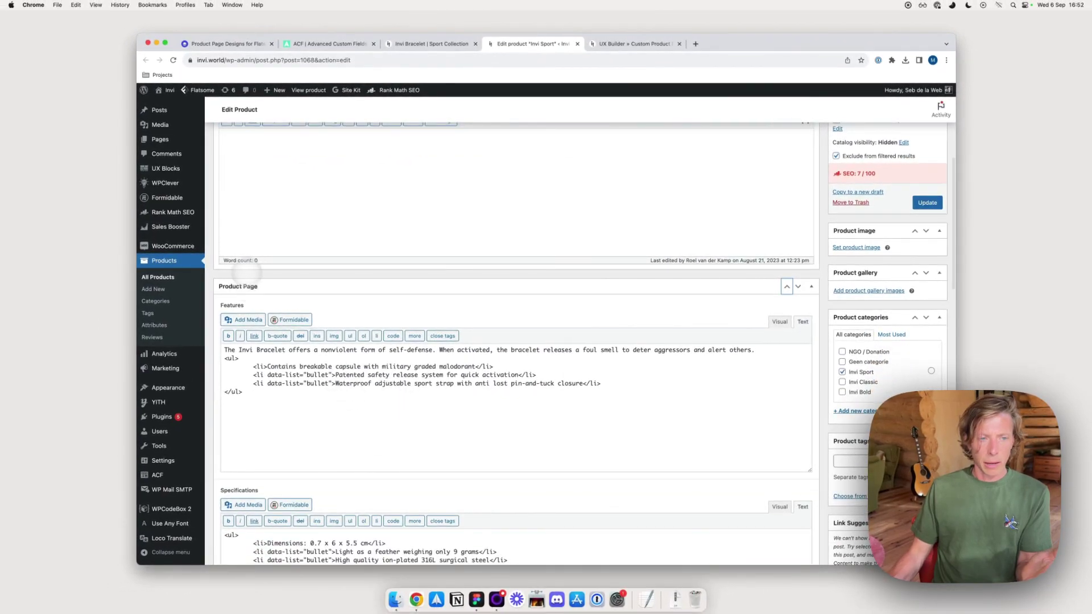
scroll(302, 260, "up", 5)
scroll(302, 260, "down", 8)
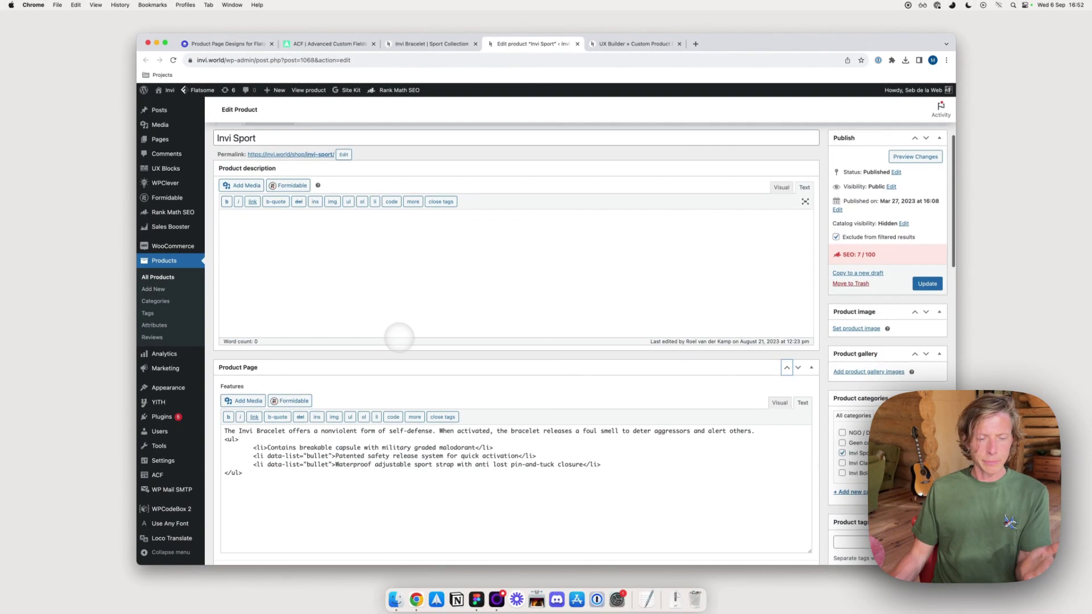
scroll(253, 369, "down", 2)
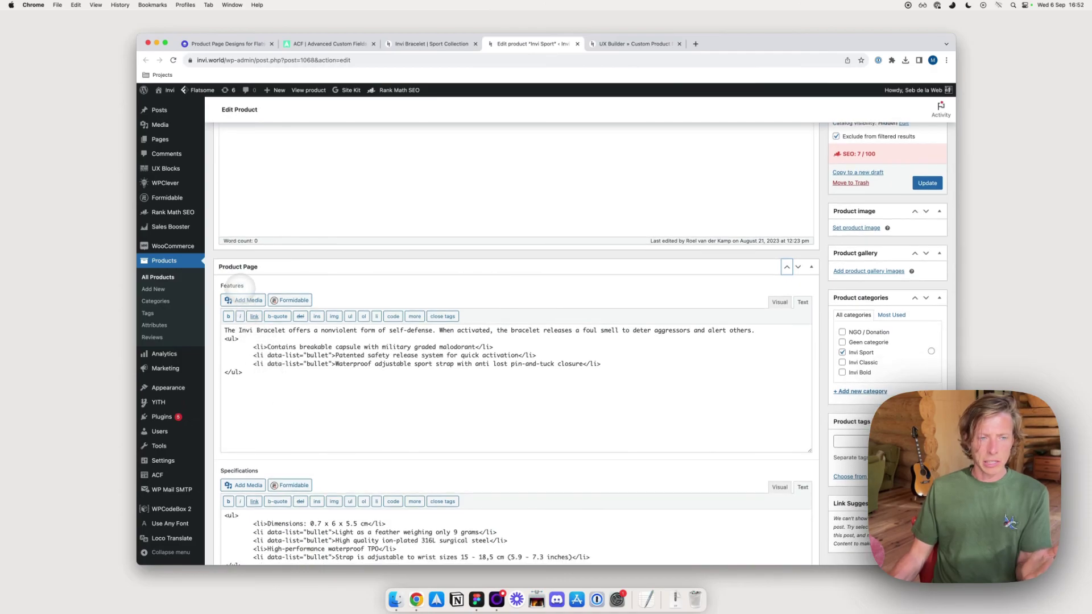
scroll(239, 318, "down", 2)
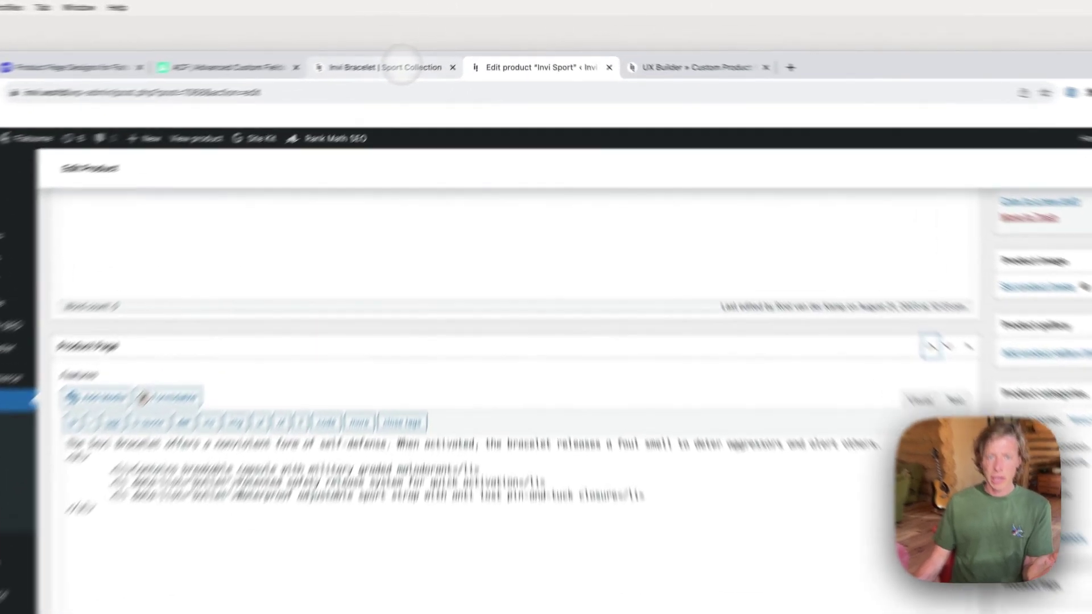
Return to the live Invi Sport page, collapse Specifications and expand Features to view the custom field content there.
left_click(432, 43)
scroll(520, 224, "down", 10)
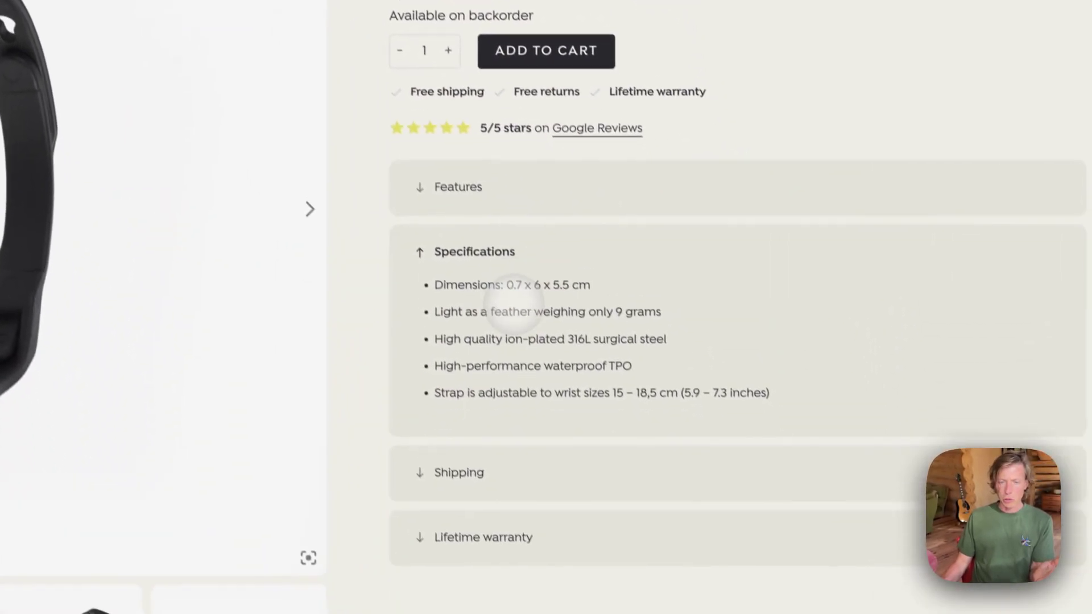
left_click(480, 148)
left_click(487, 377)
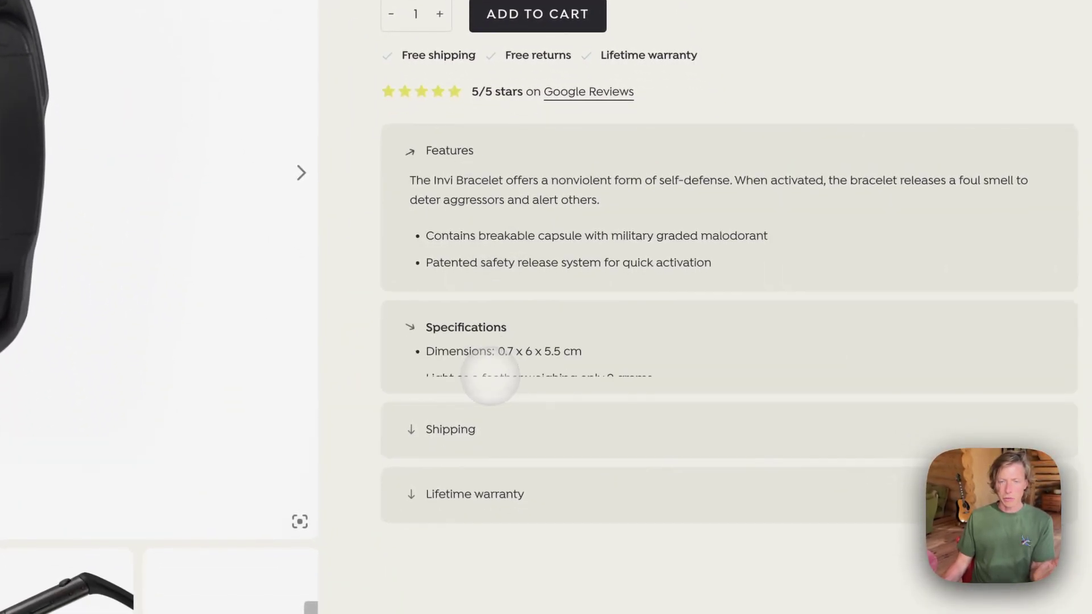
left_click(490, 151)
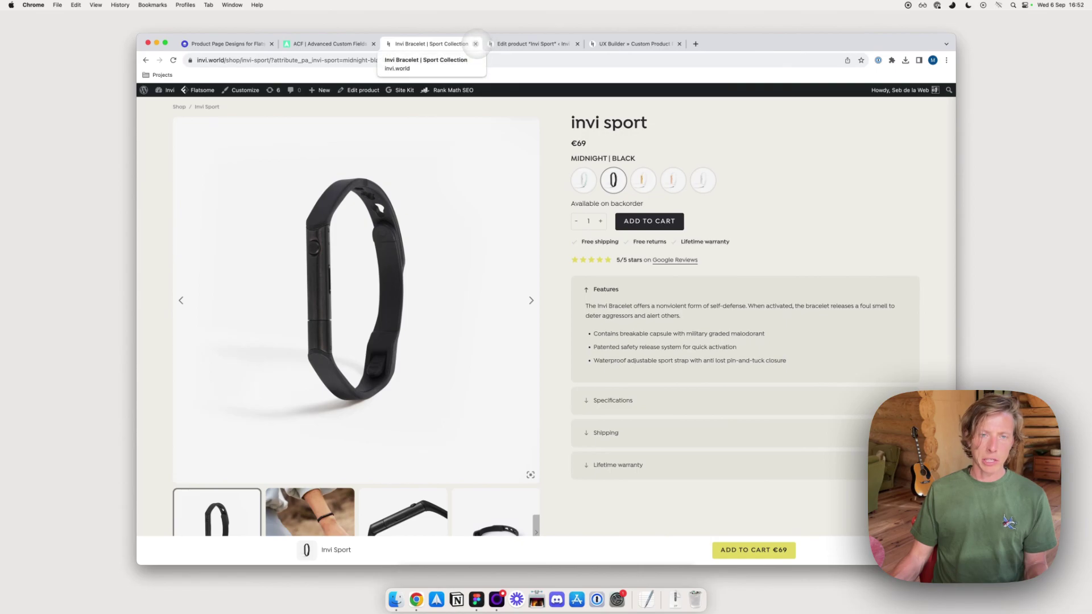
Close the three Invi pages: the live product, its product editor and its UX Builder layout.
left_click(475, 44)
left_click(476, 44)
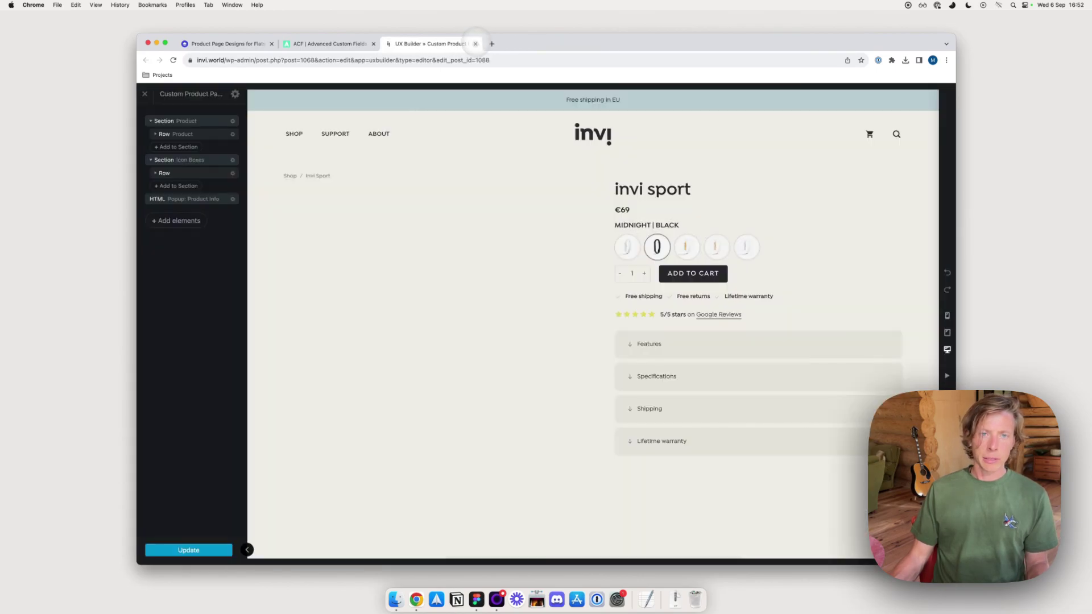
left_click(476, 43)
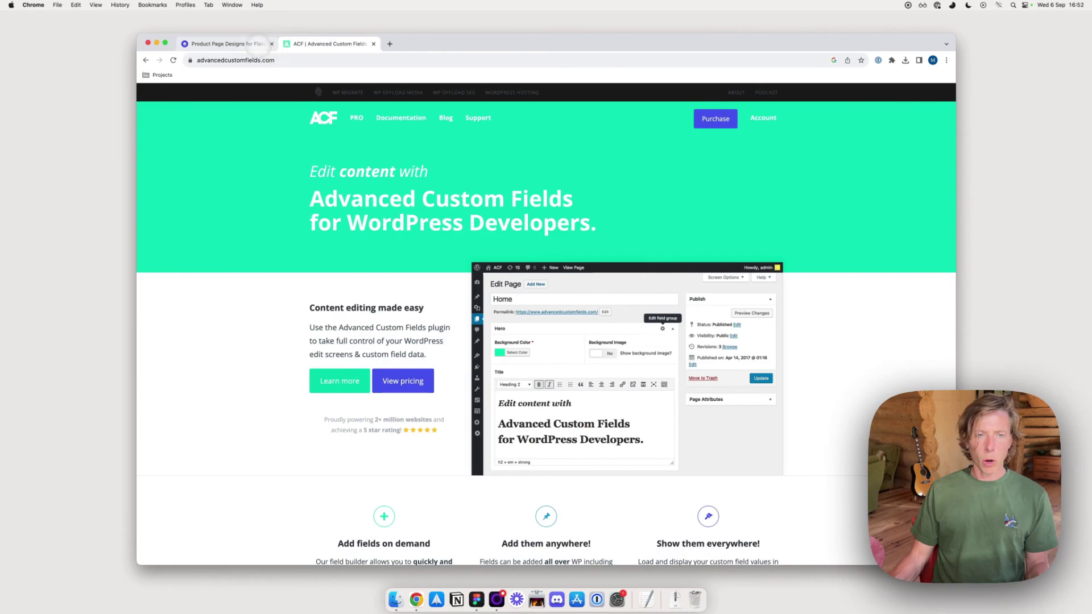
Open the Product Page #1 demo from the pages included in the Product Page Pack.
left_click(256, 44)
scroll(586, 250, "down", 5)
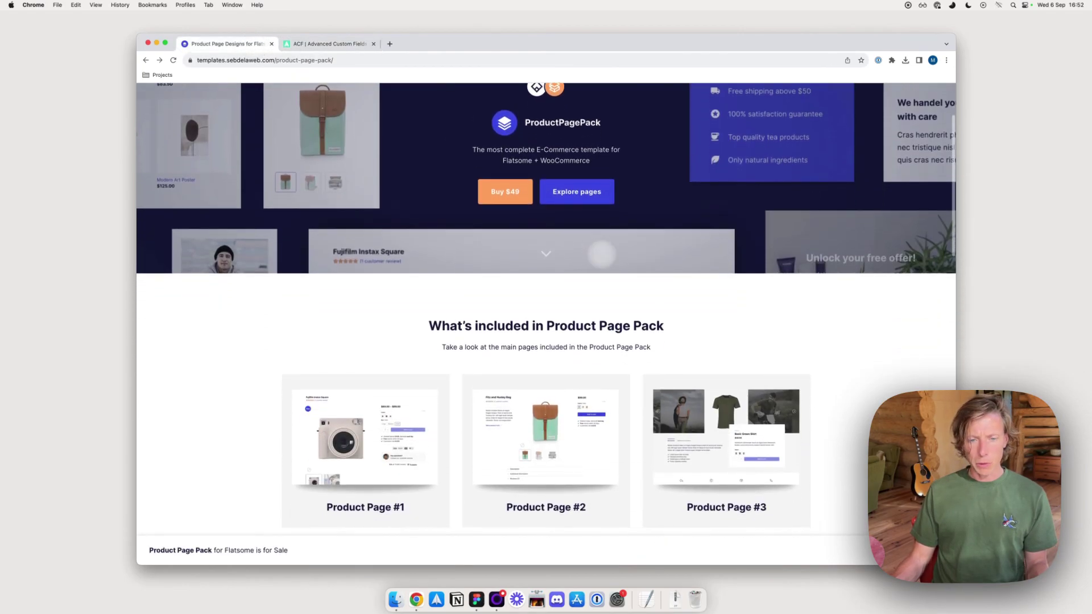
scroll(605, 263, "down", 1)
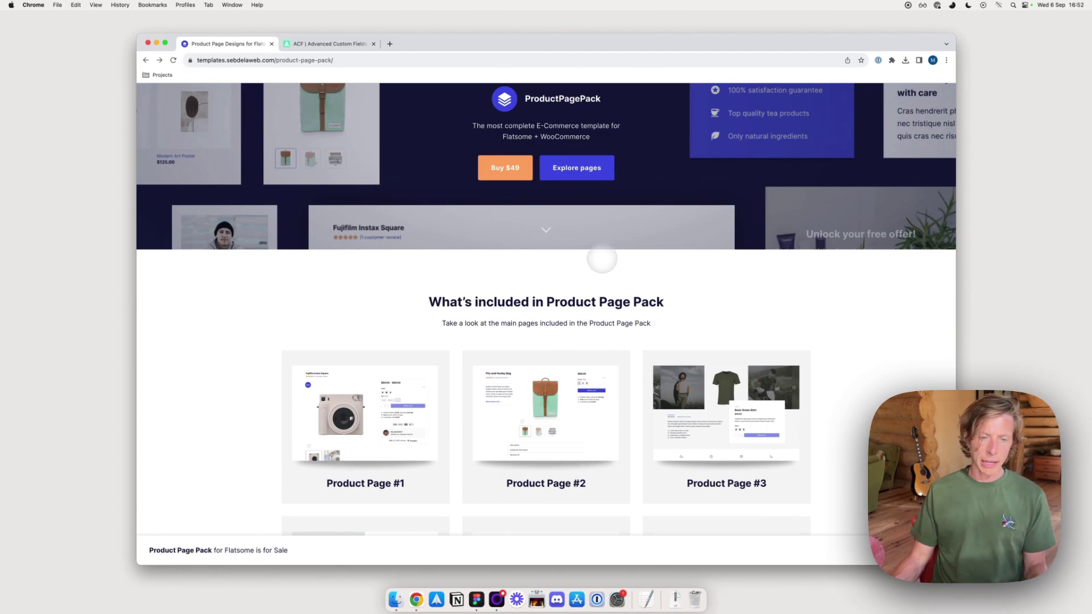
scroll(602, 259, "down", 2)
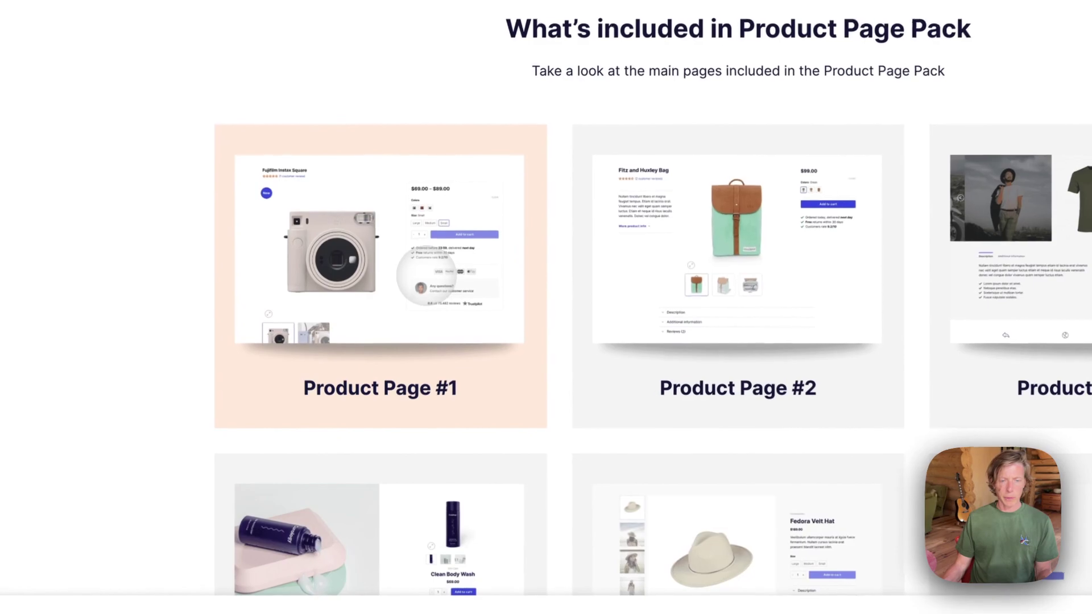
left_click(392, 378)
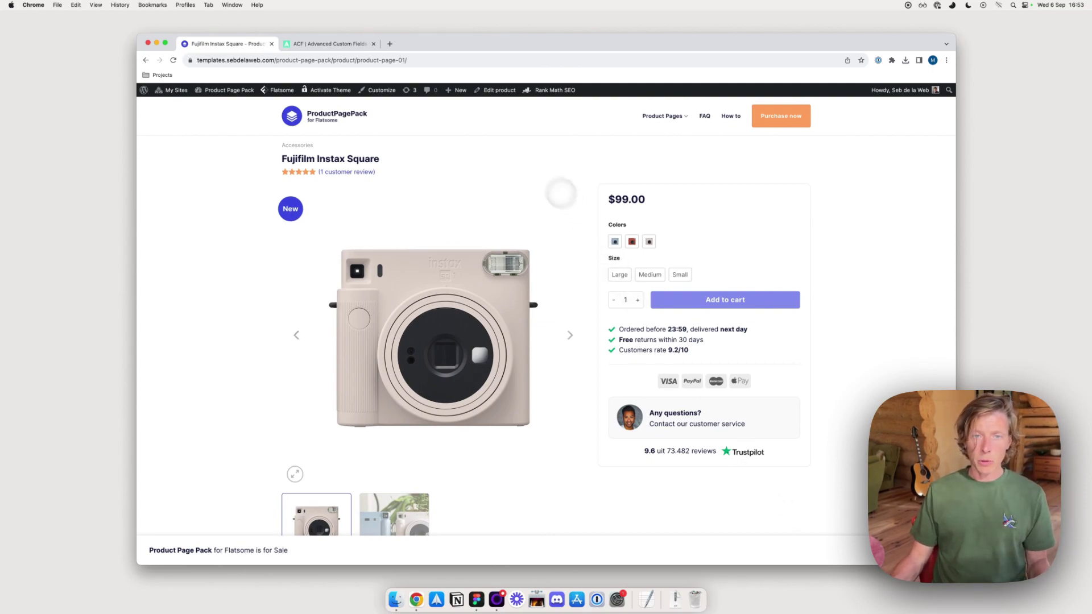
Open the Fujifilm Instax Square product's layout for editing with UX Builder.
mouse_move(500, 91)
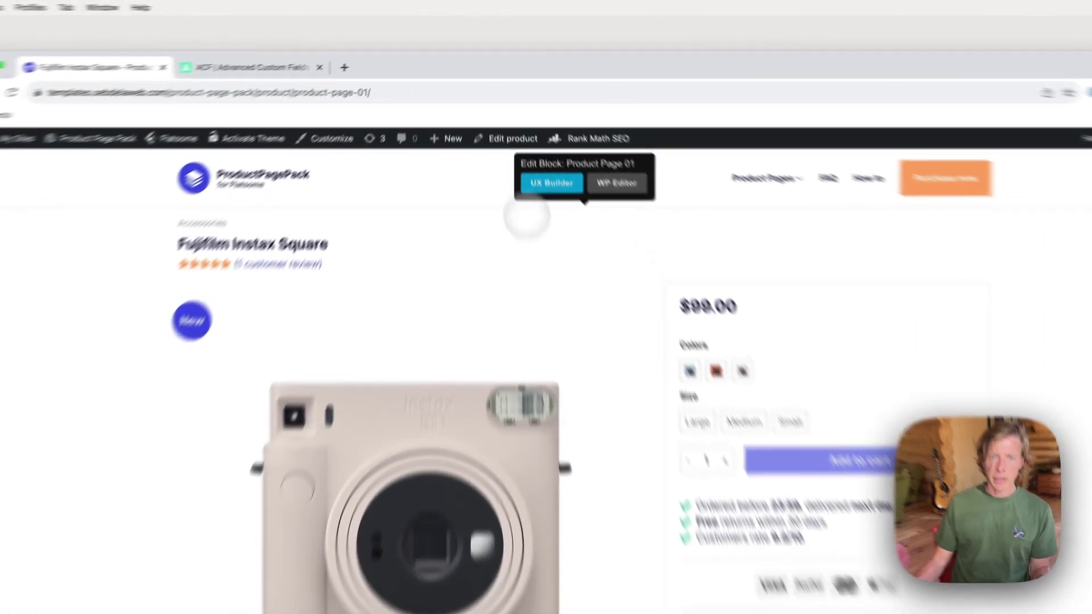
mouse_move(501, 90)
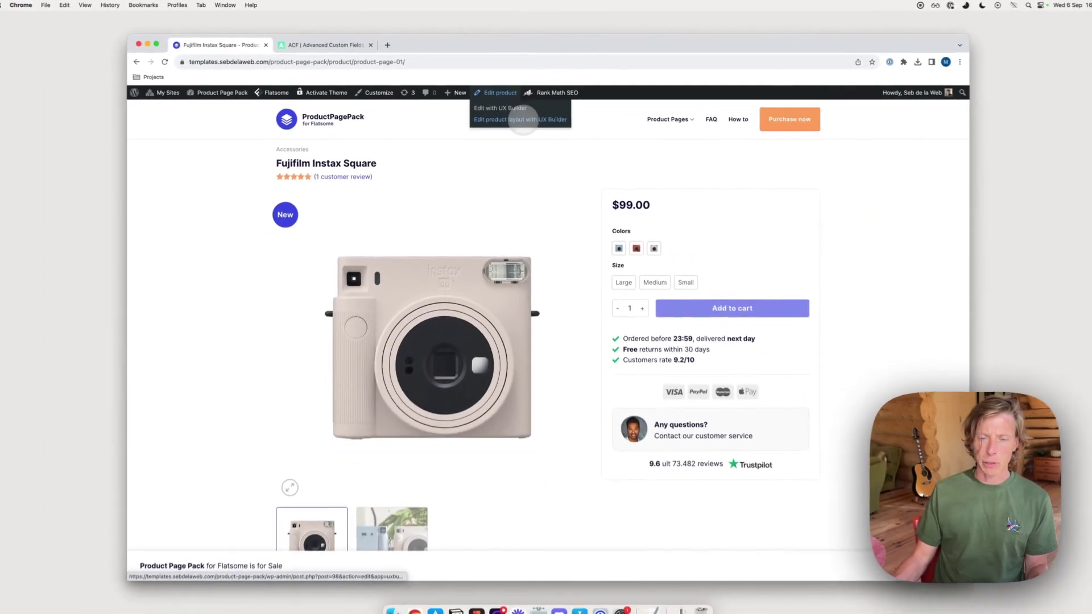
left_click(521, 120)
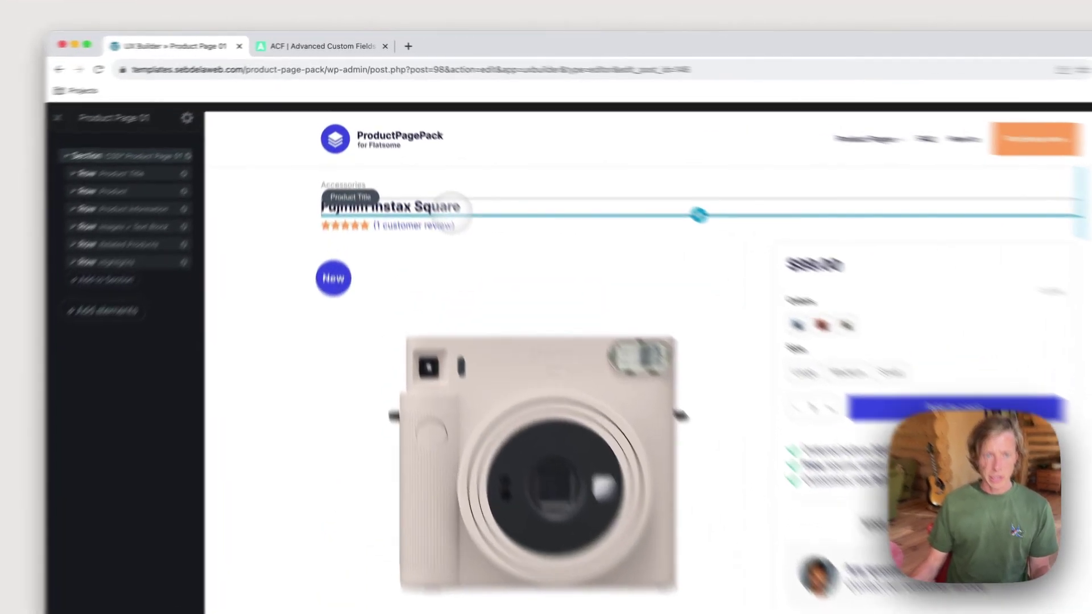
Inspect the settings of the layout's Product Title, Product Rating and Product Price elements.
left_click(413, 155)
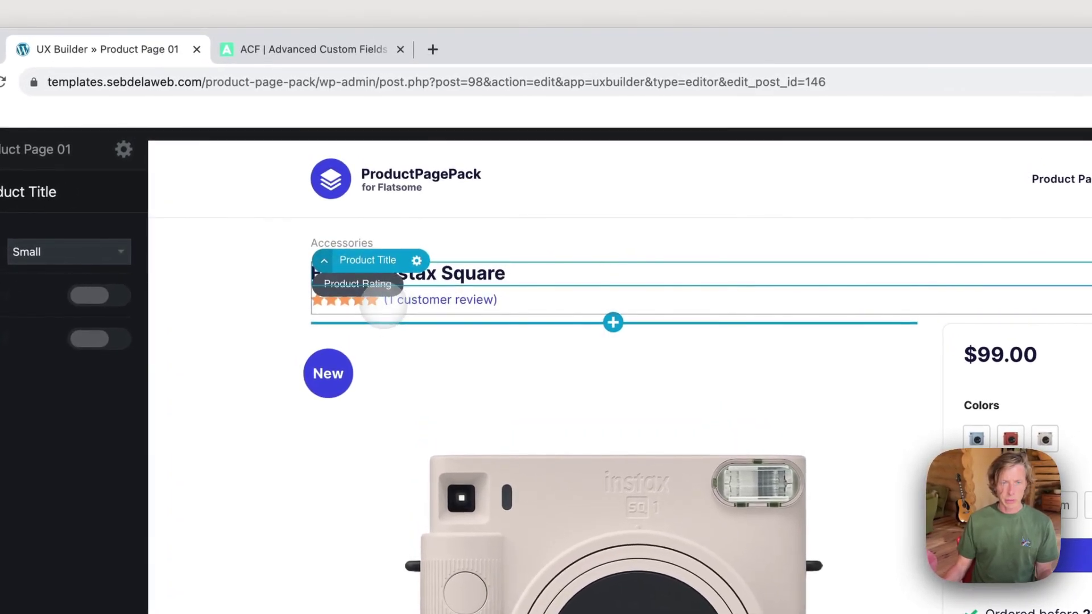
left_click(383, 307)
left_click(1064, 355)
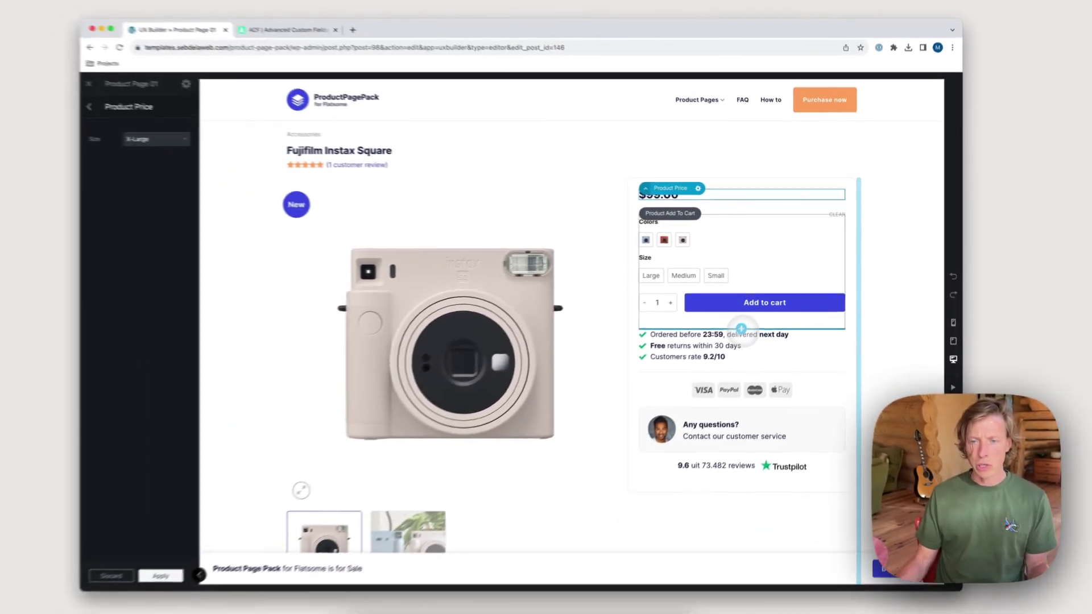
Insert an Accordion element directly below the product's add-to-cart block.
left_click(632, 418)
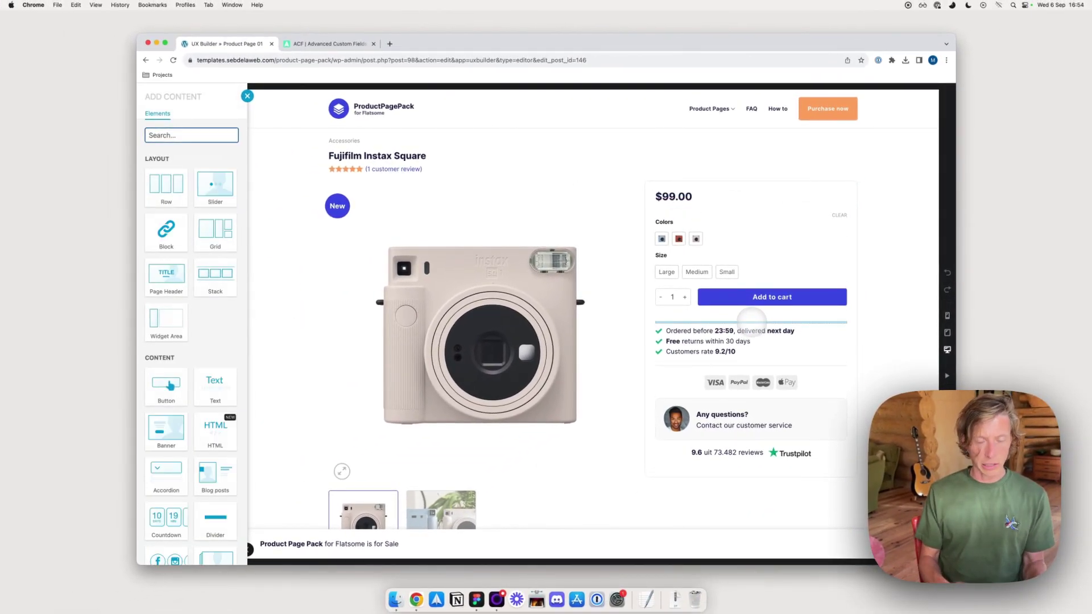
type("tex")
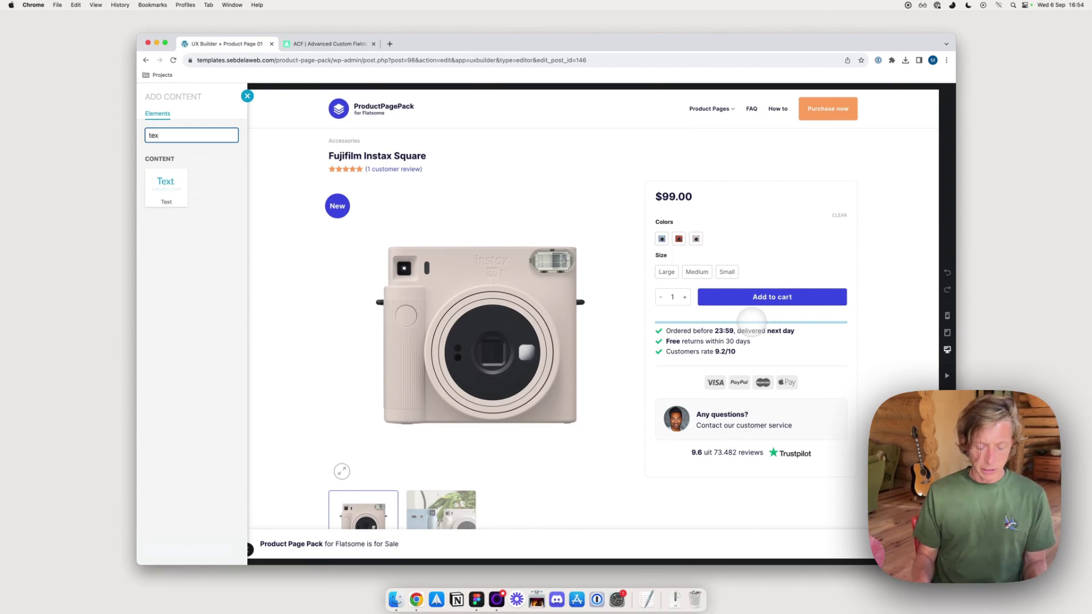
type("acco")
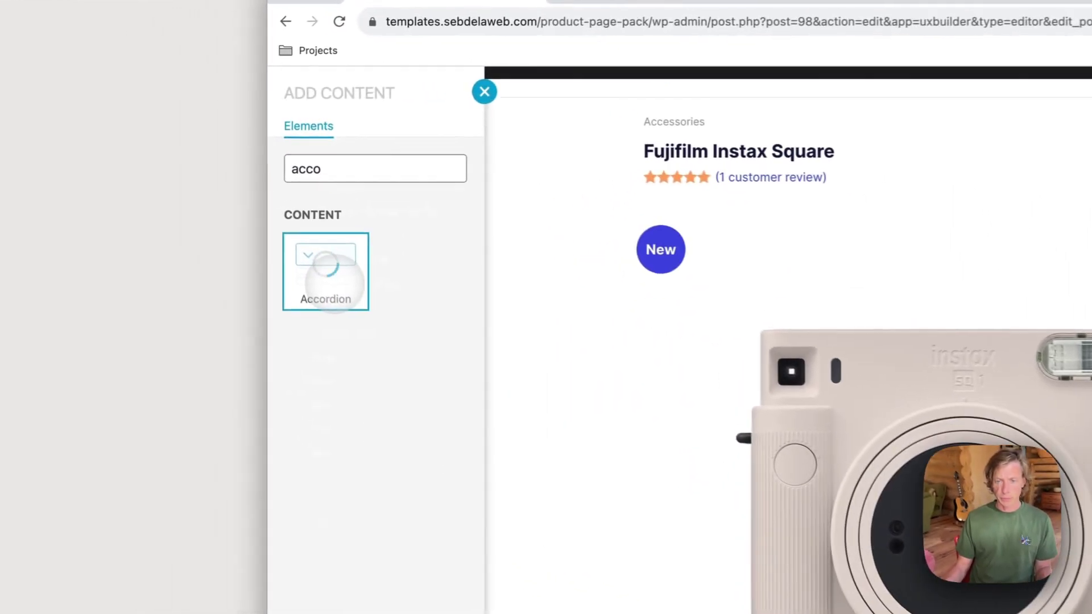
left_click(166, 187)
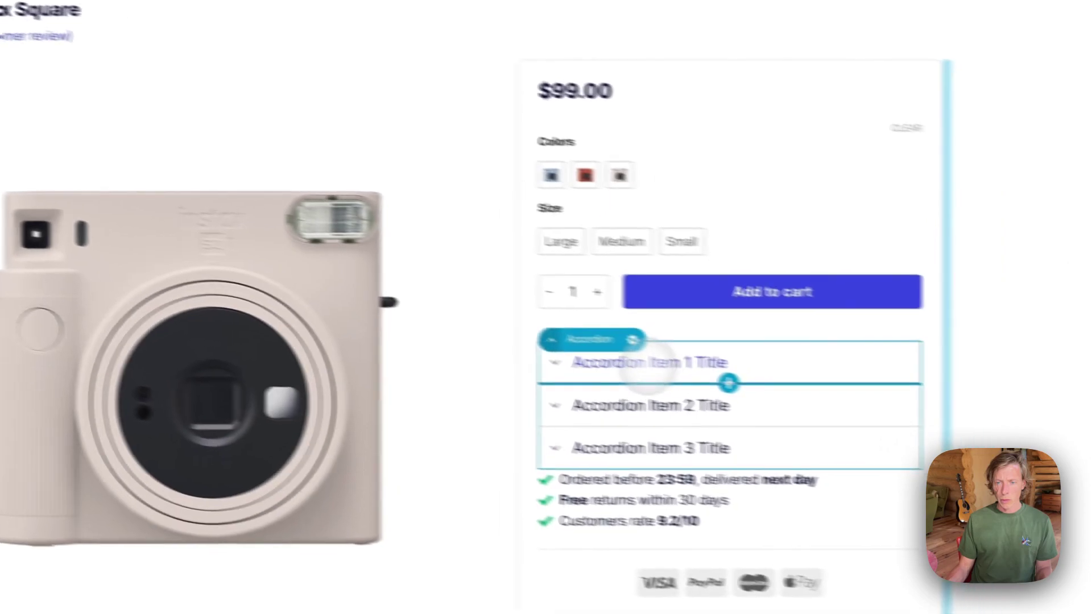
Title the first accordion panel Dimensions and the second one Shipping.
left_click(647, 366)
triple_click(216, 159)
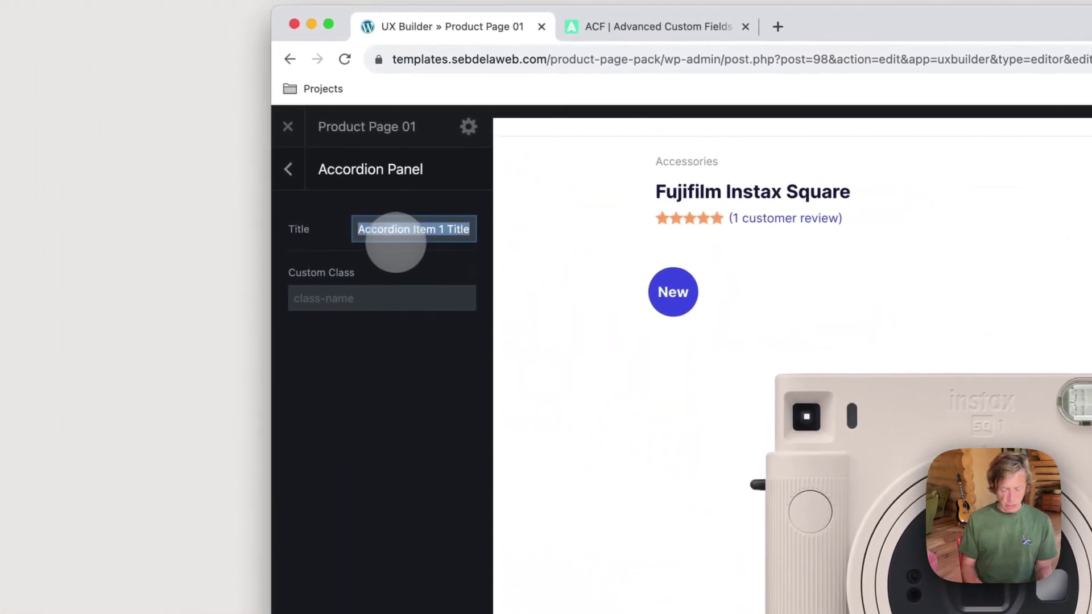
type("Dimensions")
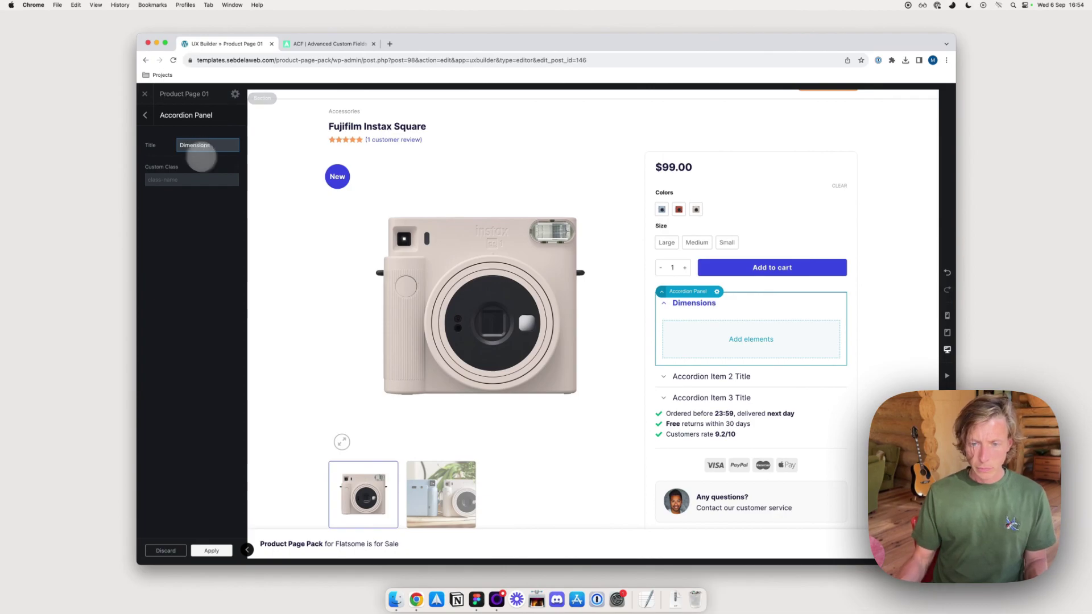
left_click(717, 376)
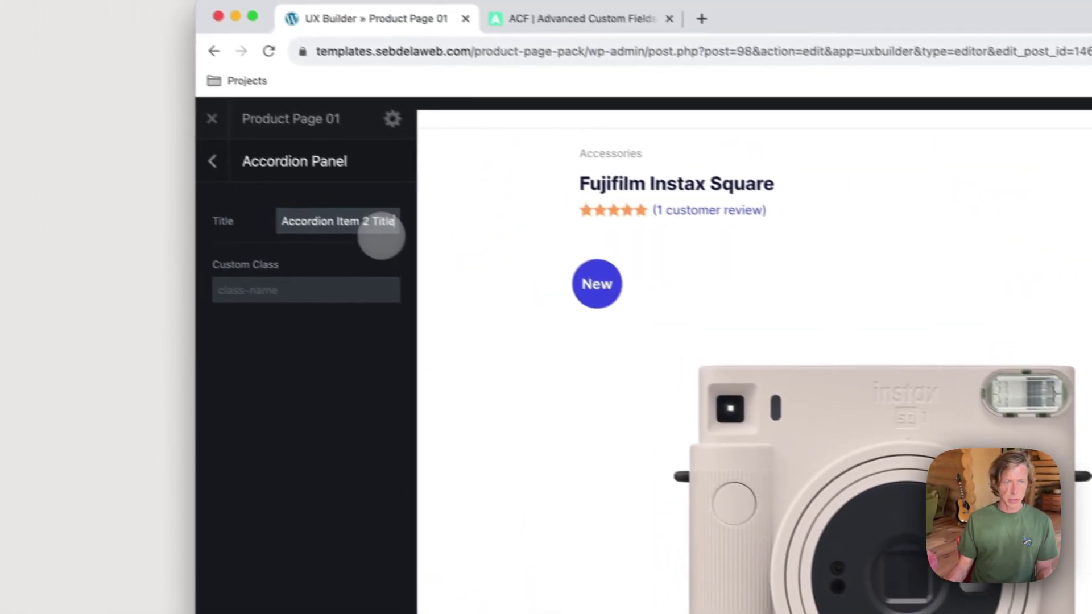
triple_click(392, 232)
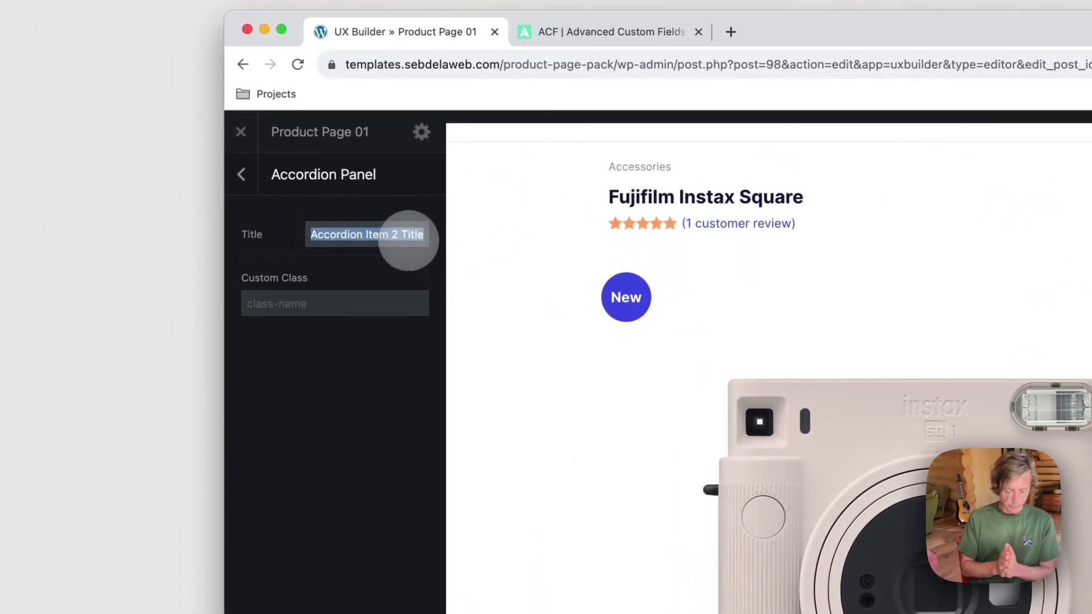
type("Shipping")
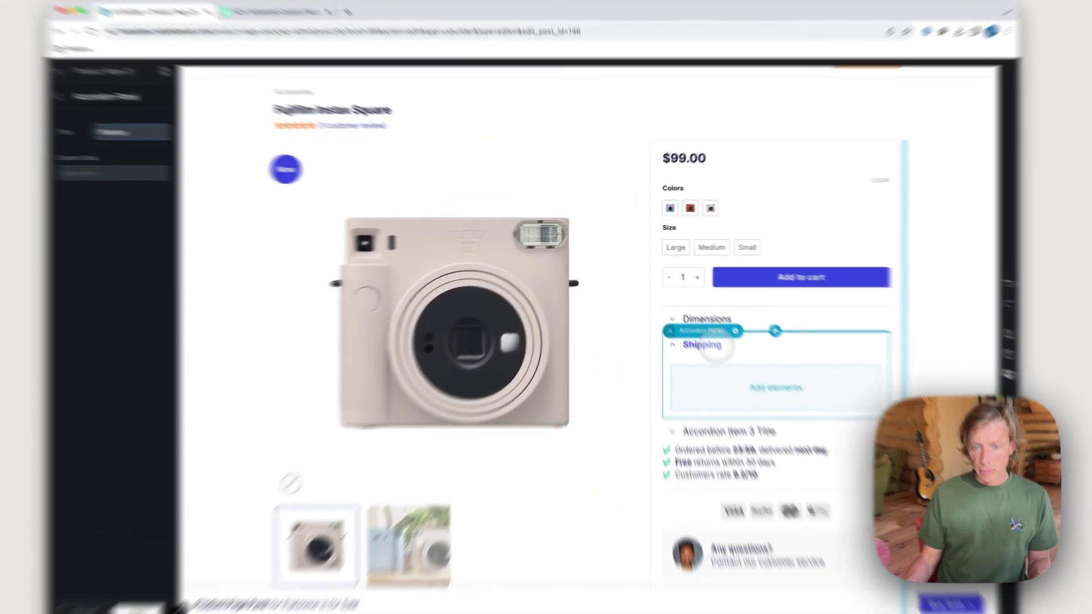
Title the third accordion panel Specifications and collapse it in the preview.
left_click(700, 325)
left_click(791, 469)
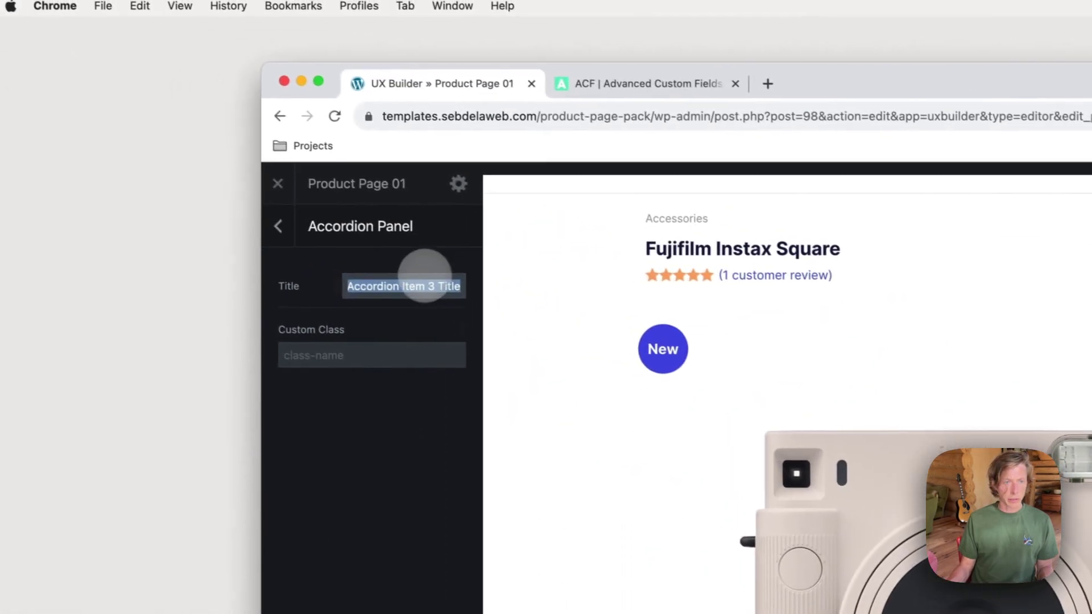
left_click(416, 286)
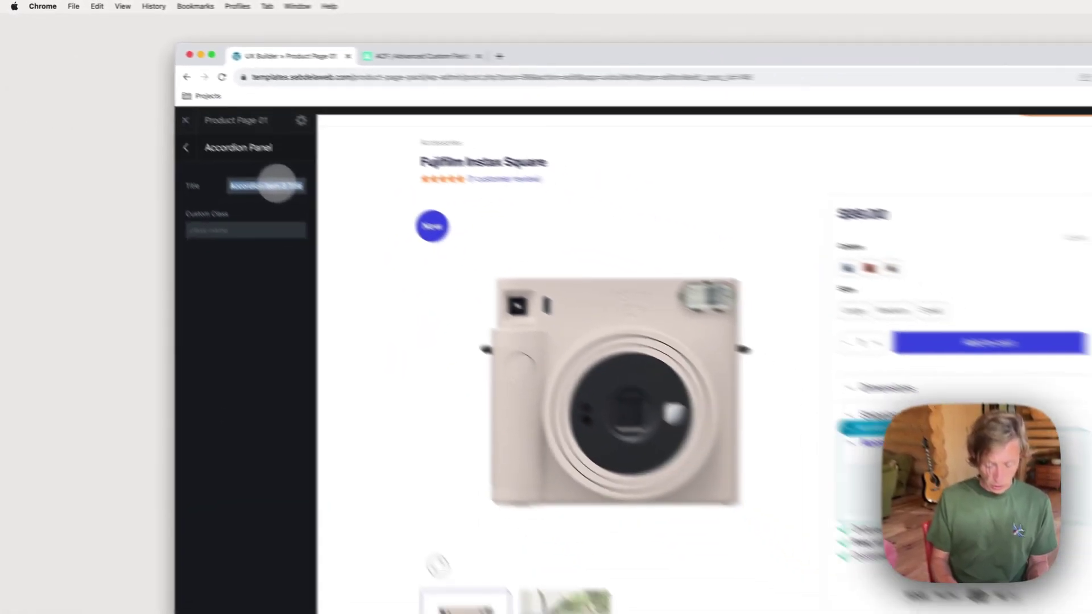
type("Spe")
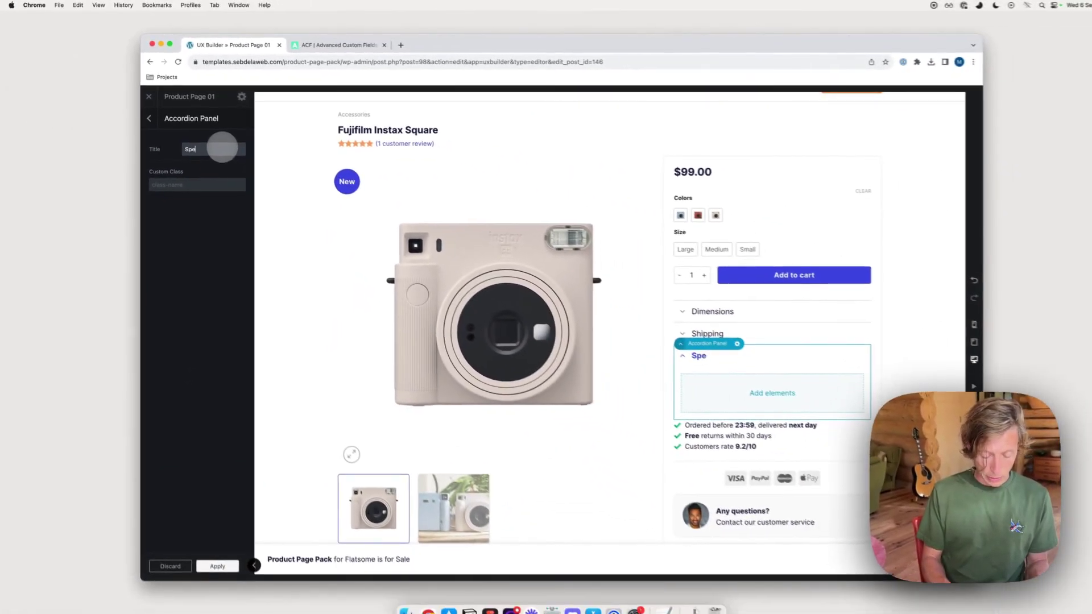
type("cifications")
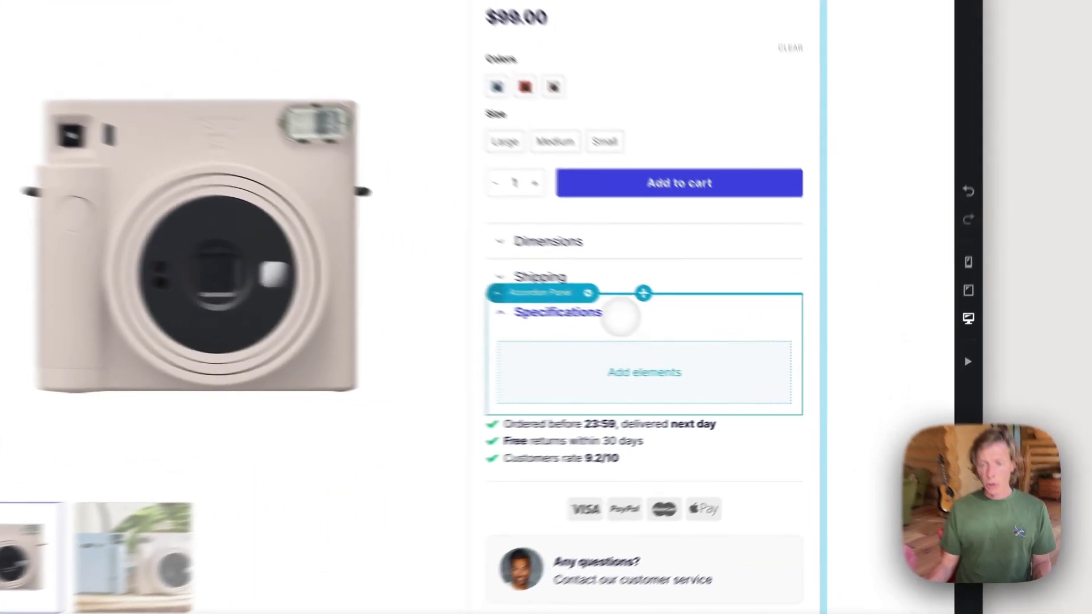
left_click(620, 319)
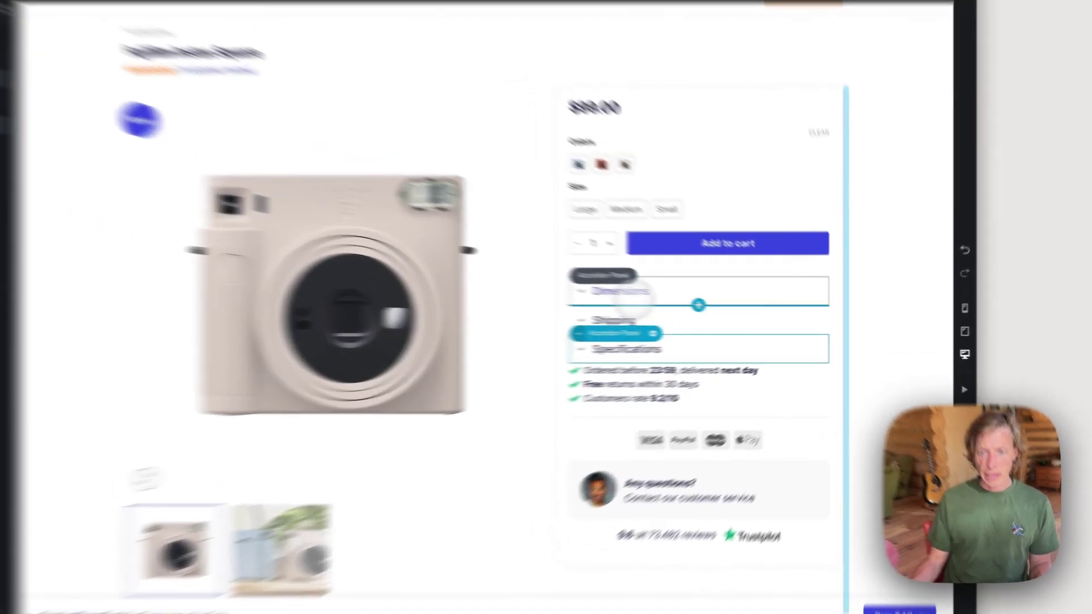
Expand the Dimensions panel in the preview and apply the accordion panel settings.
left_click(626, 293)
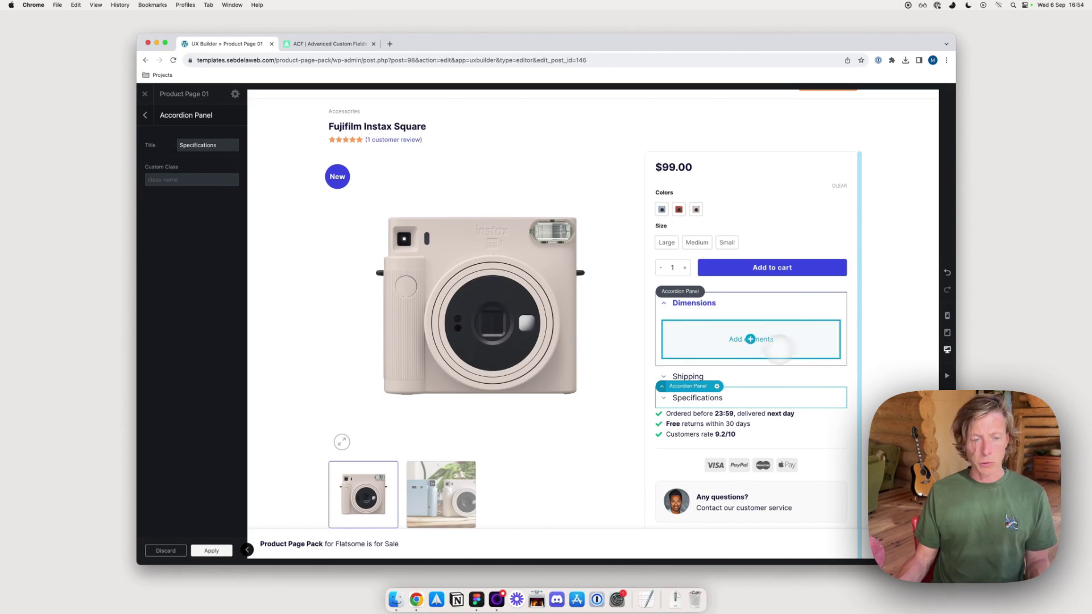
left_click(217, 549)
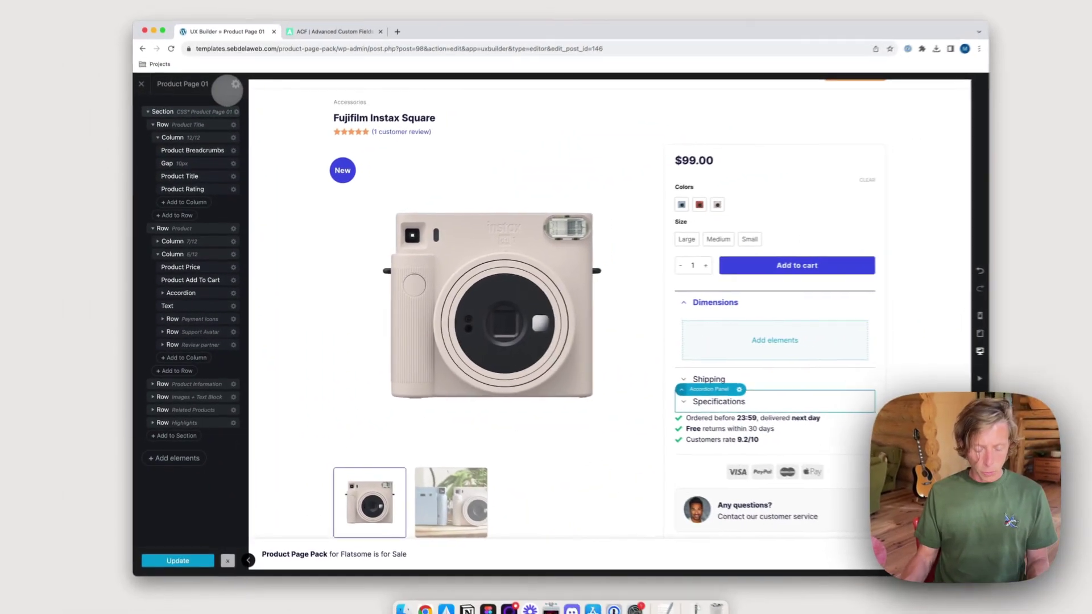
Open the site's WordPress admin in a new first browser tab and go to its installed plugins.
key("super+t")
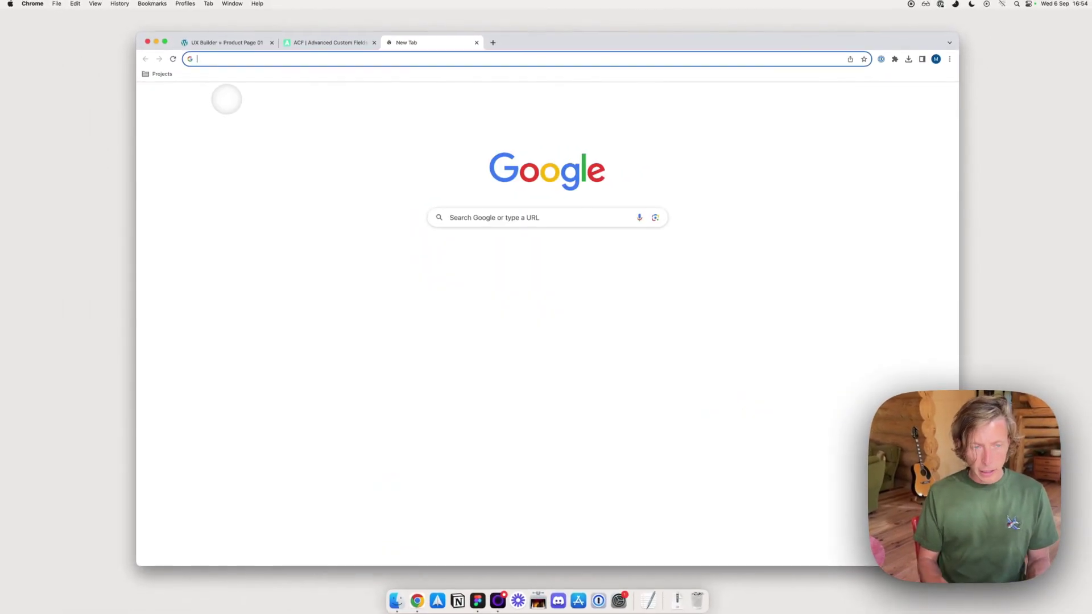
type("templ")
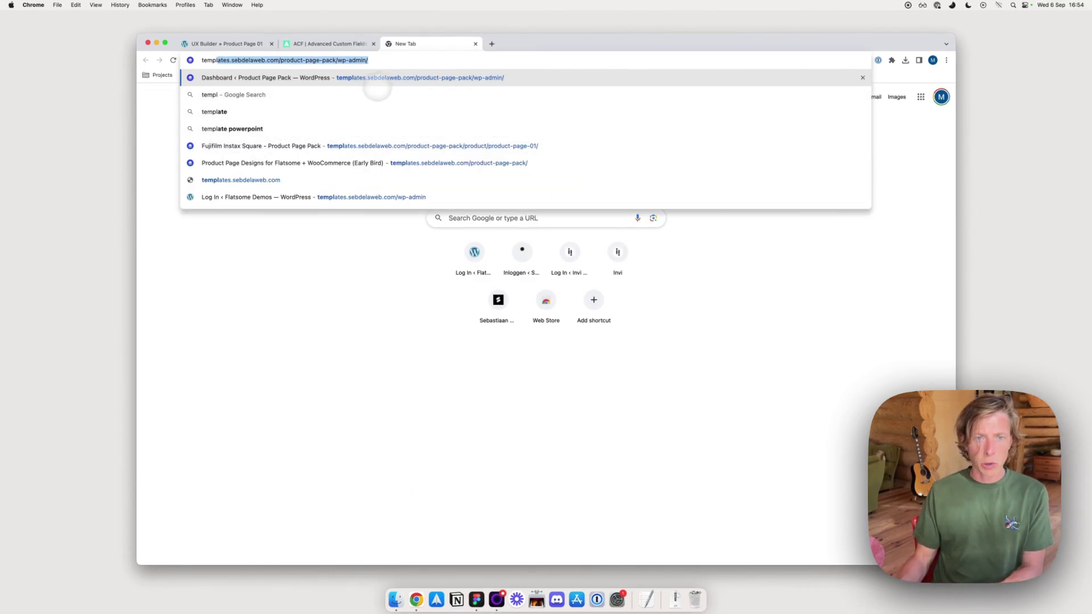
left_click(389, 78)
left_click_drag(408, 49, 224, 44)
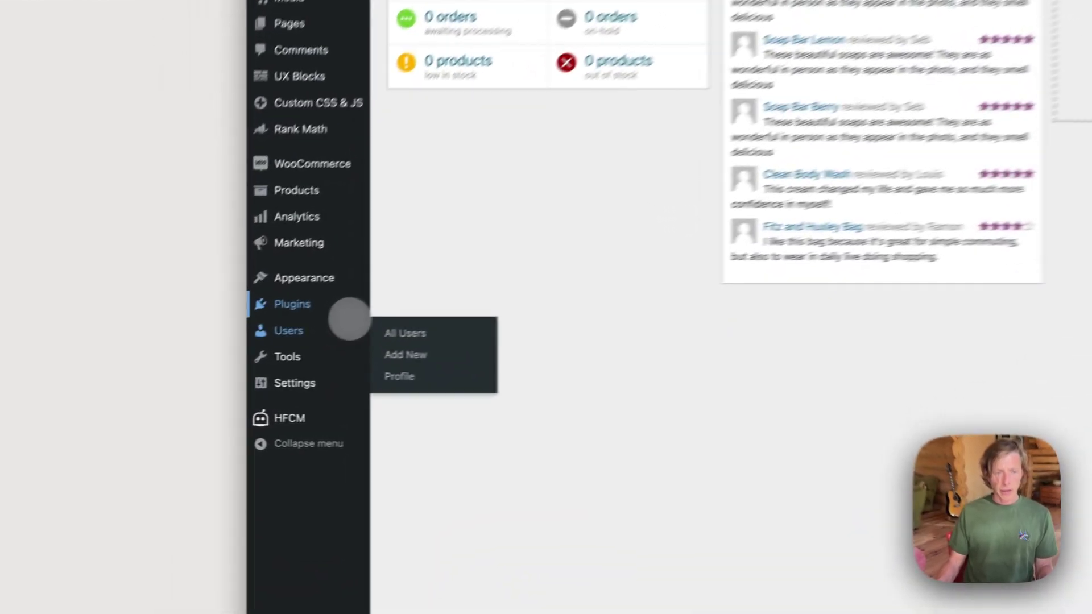
left_click(165, 358)
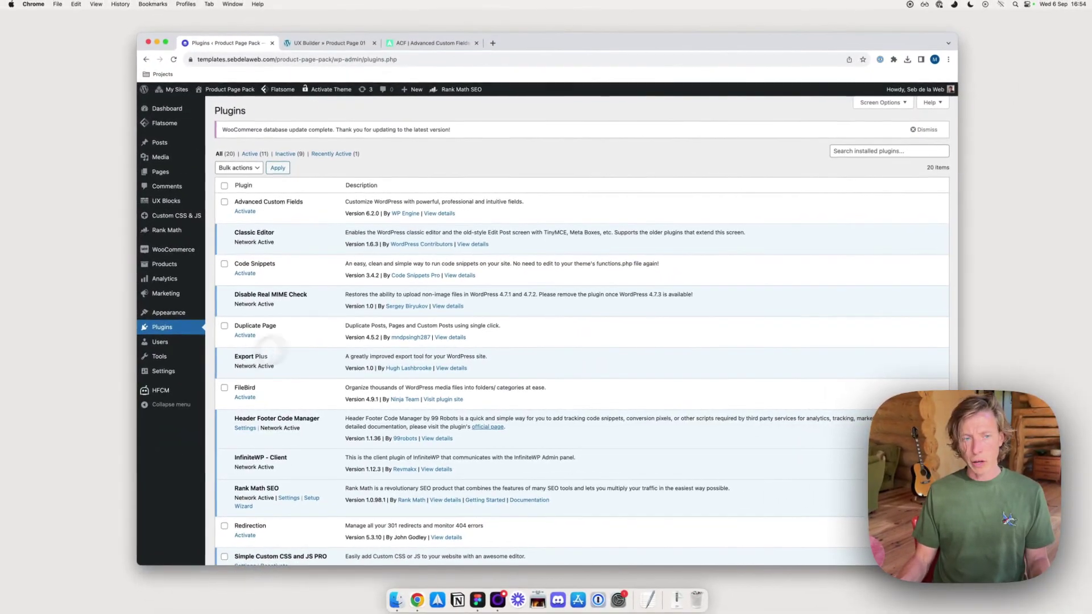
Review the plugin details of Advanced Custom Fields, including its active installations, and close them.
left_click(438, 213)
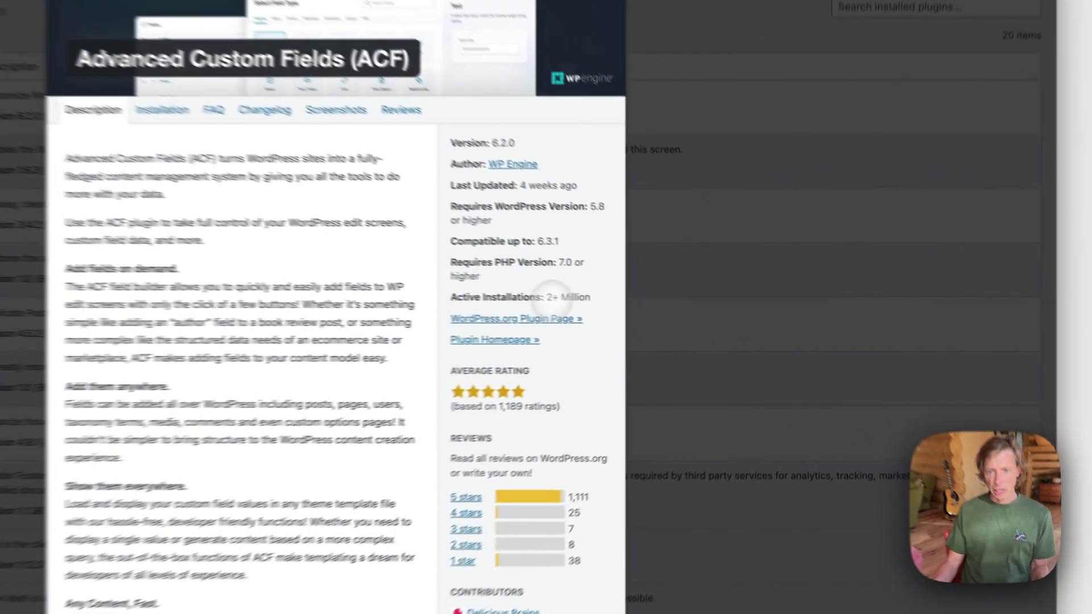
left_click_drag(669, 316, 695, 317)
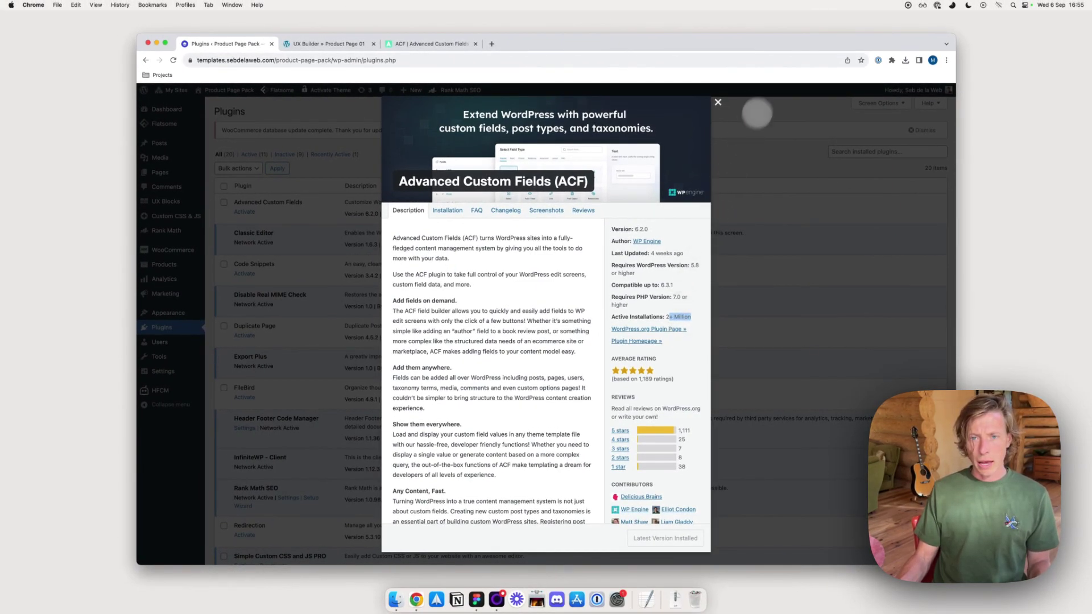
left_click(720, 102)
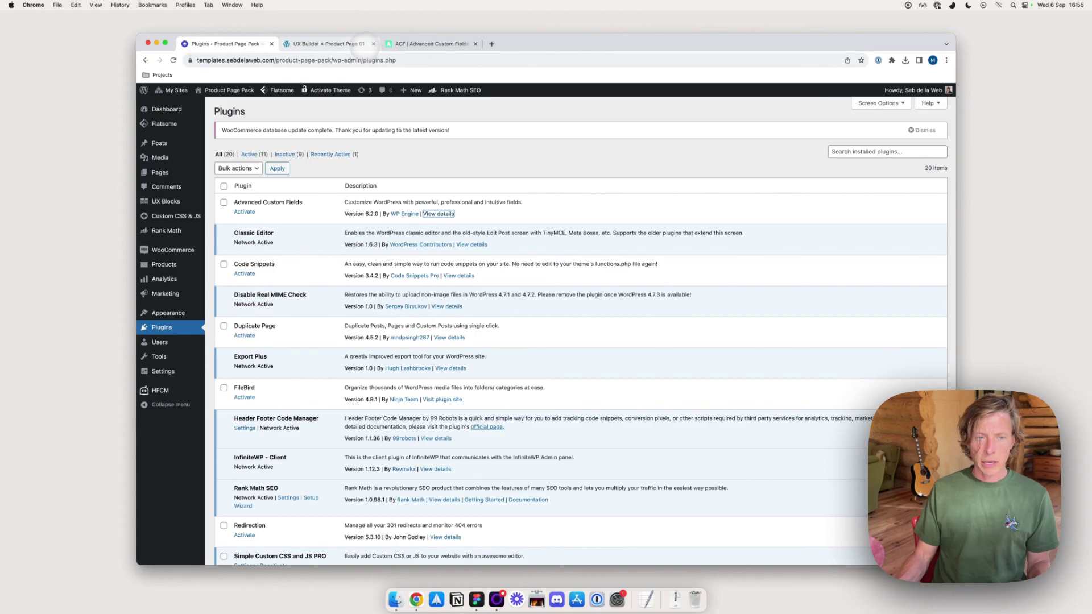
Check the Dimensions panel in the product page layout and activate the Advanced Custom Fields plugin.
left_click(364, 44)
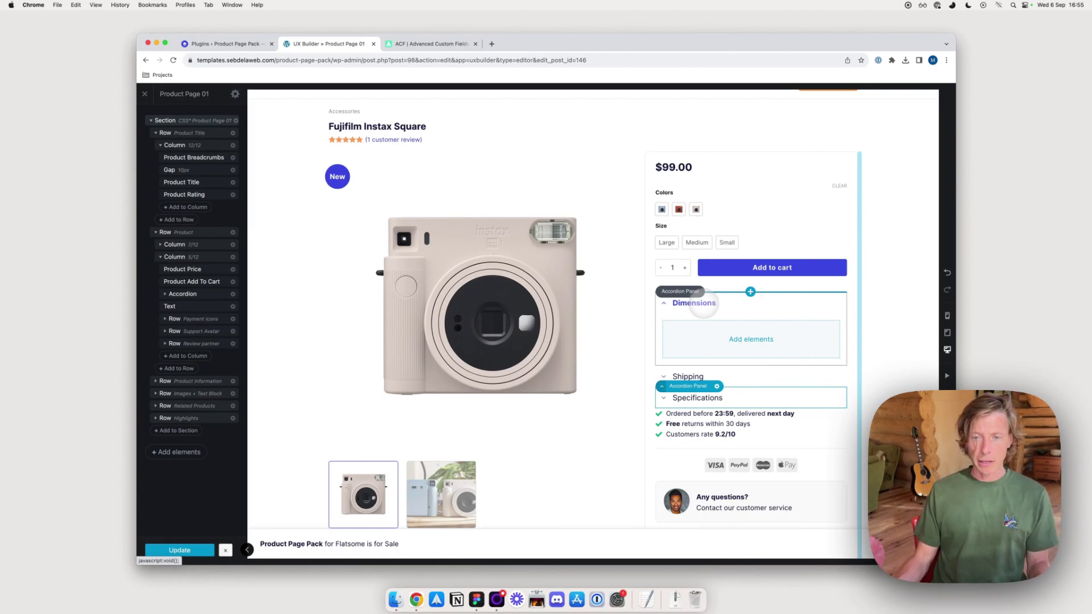
left_click(222, 44)
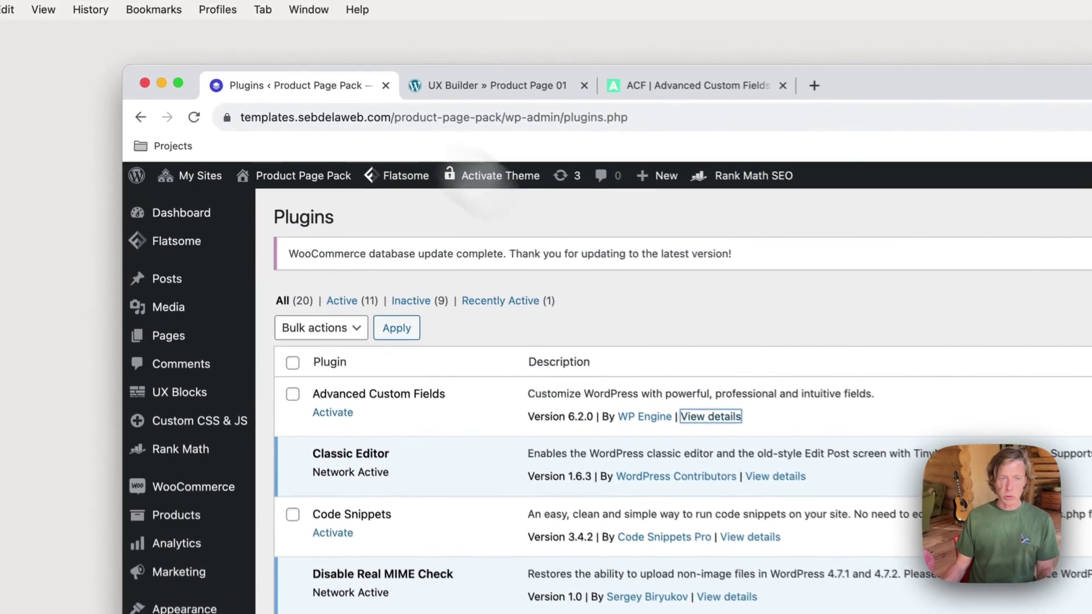
left_click_drag(441, 394, 359, 394)
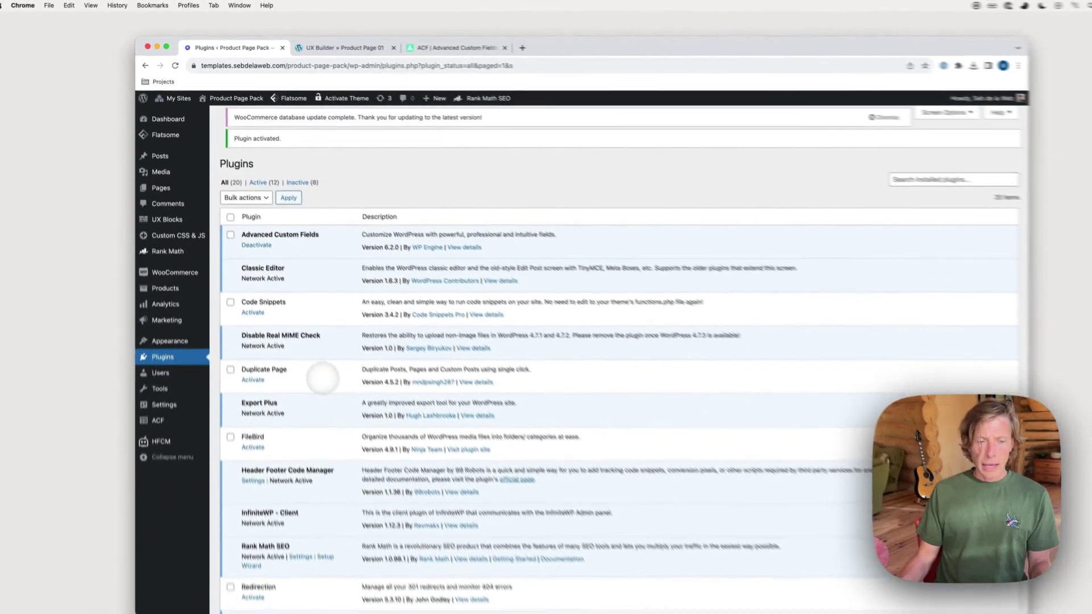
Create a new ACF field group titled Product Page and save it.
mouse_move(162, 424)
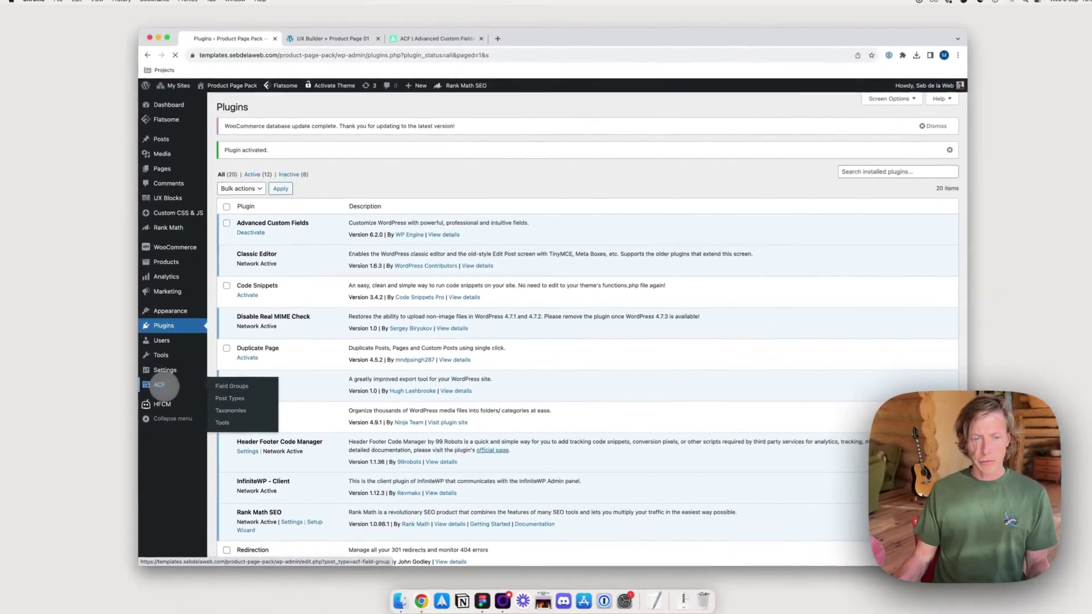
left_click(161, 385)
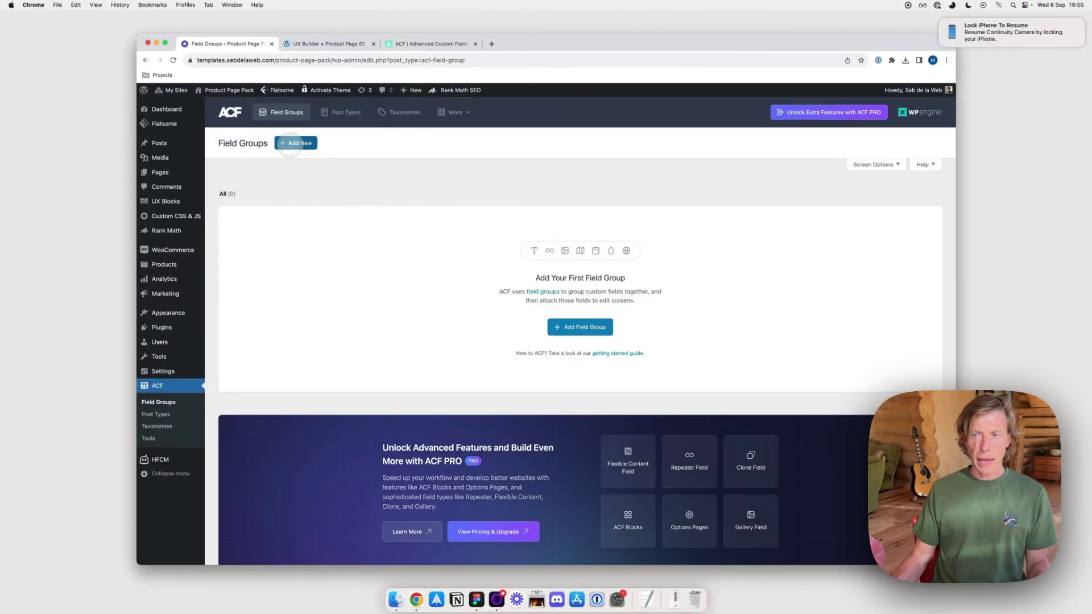
left_click(293, 143)
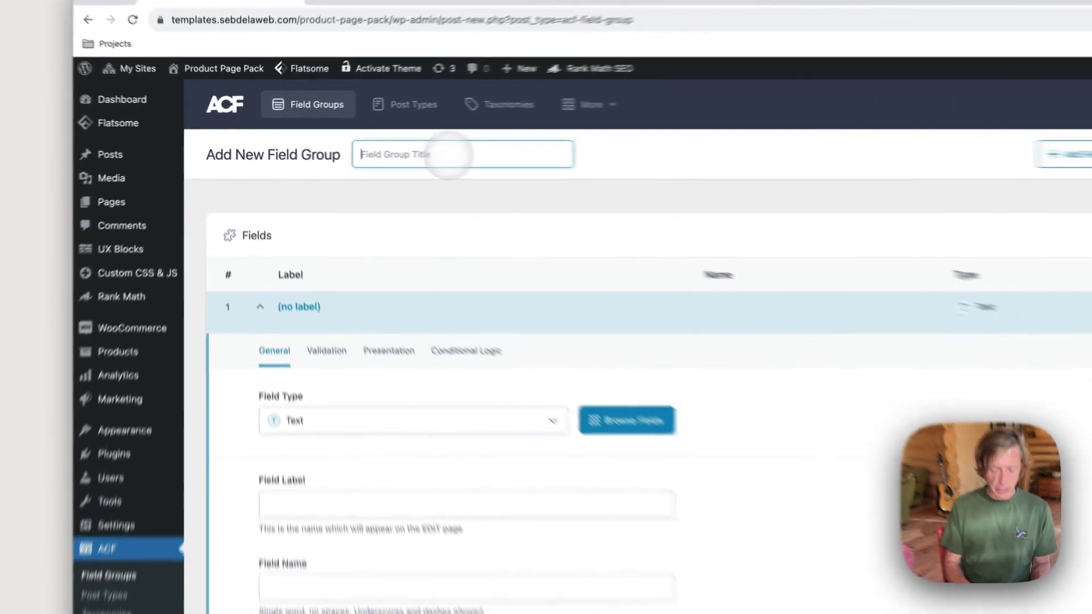
type("Product ")
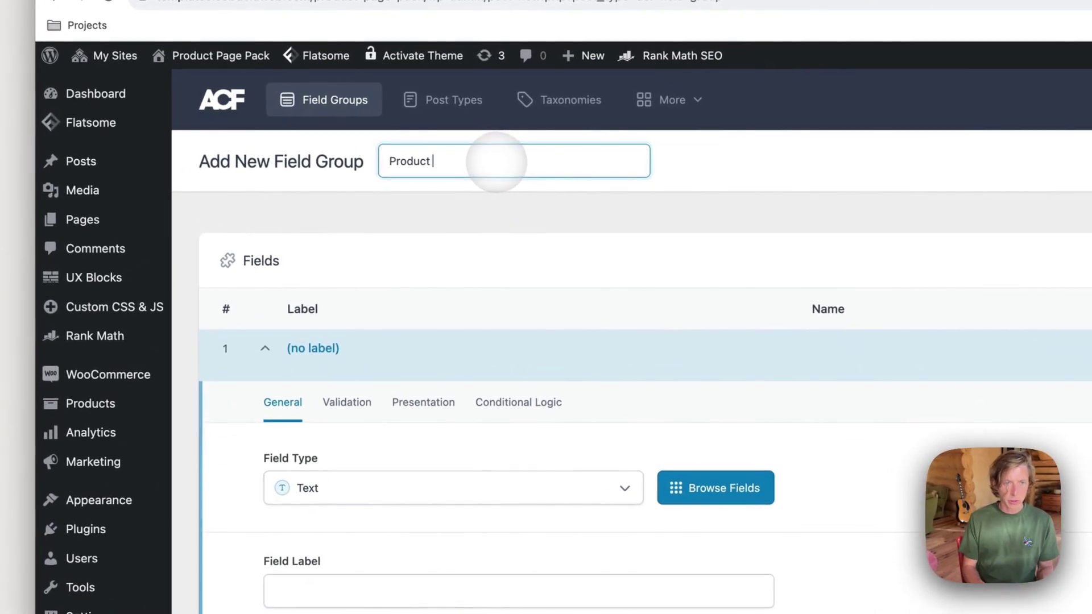
type("Page")
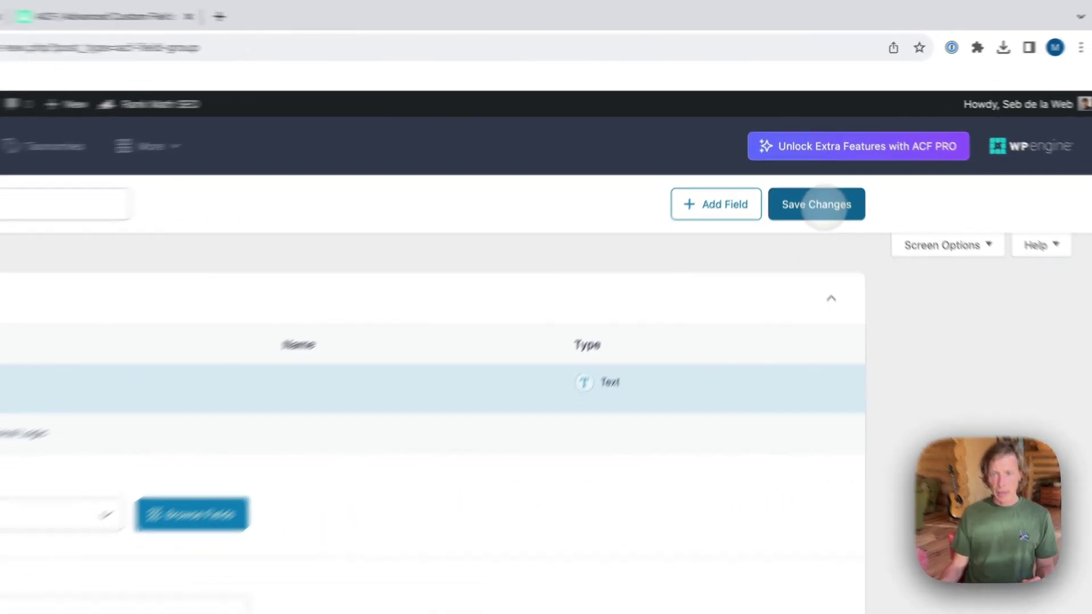
left_click(819, 205)
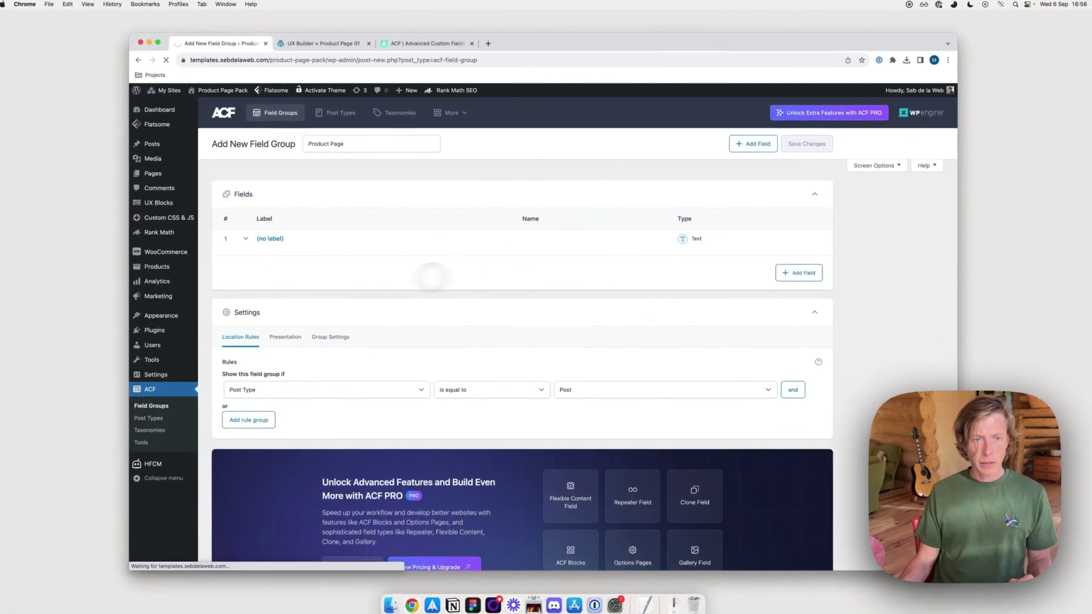
Label the field group's first field Dimensions, set its type to WYSIWYG Editor and collapse it.
key("ctrl+Tab")
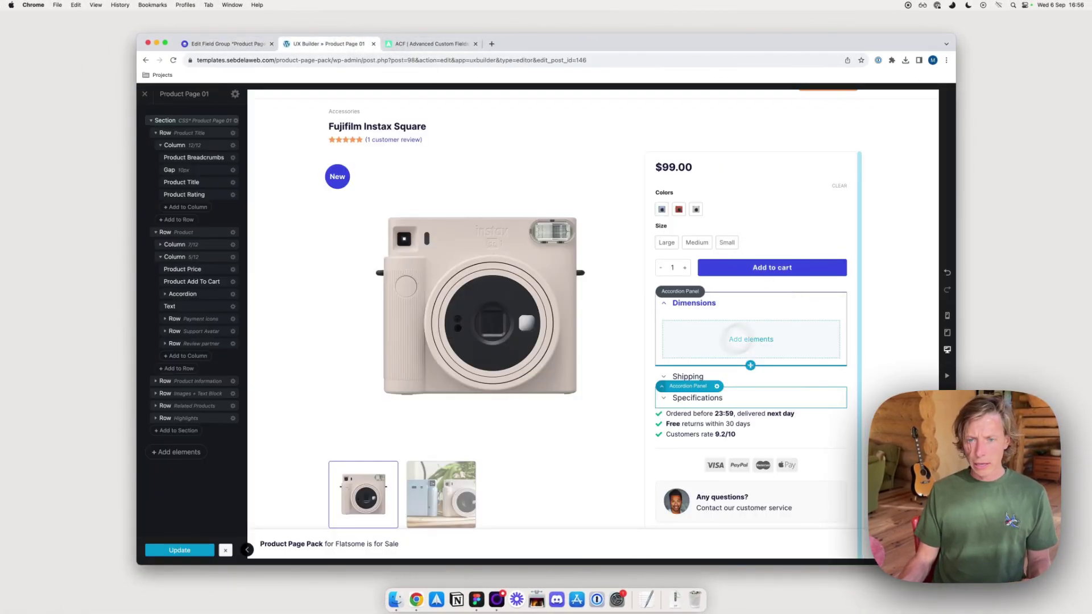
left_click(208, 43)
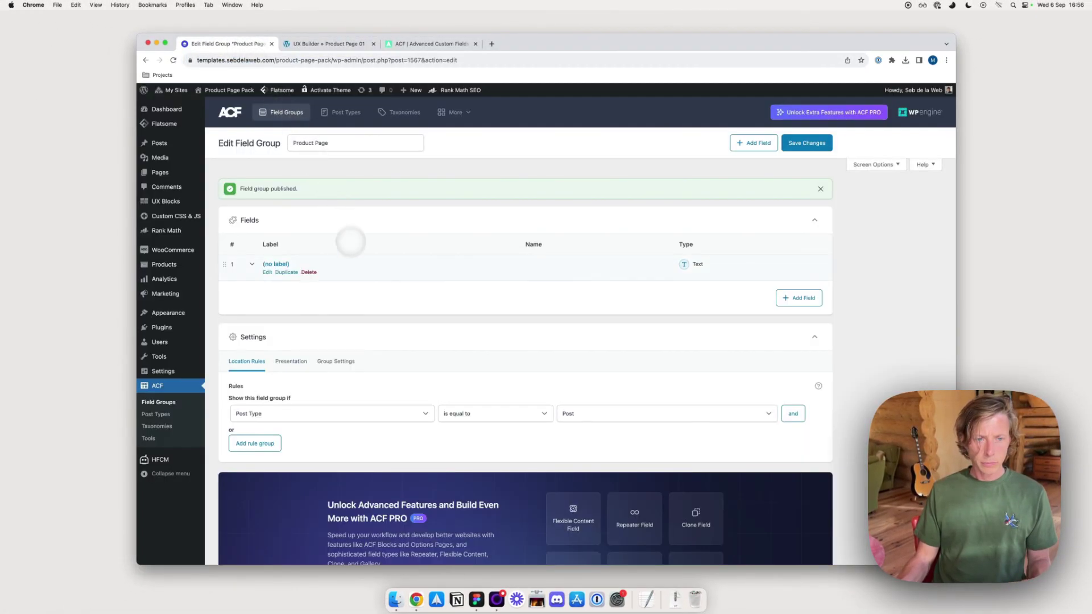
left_click(286, 263)
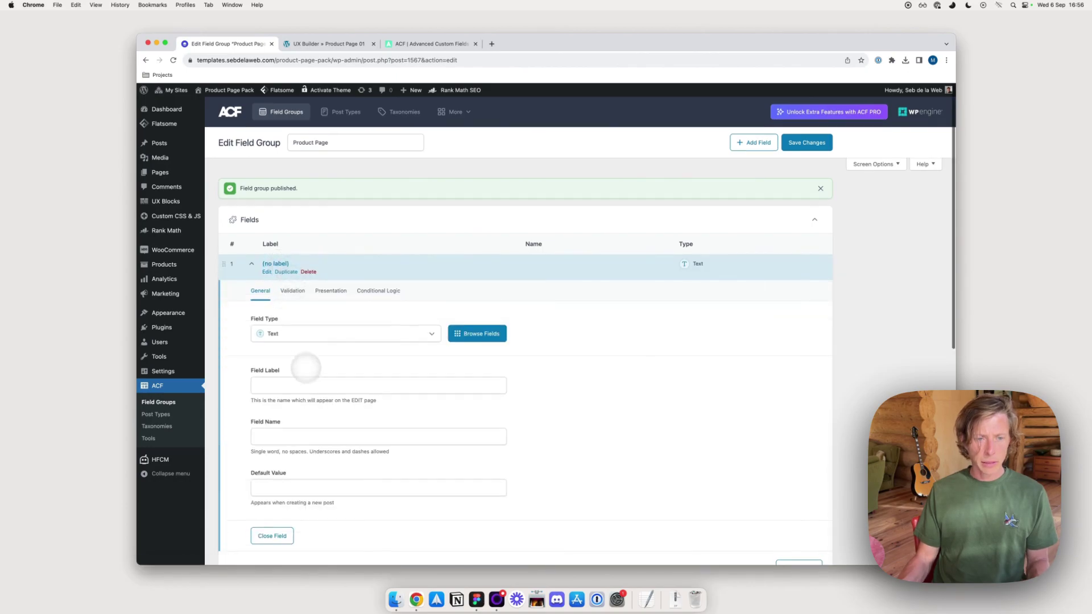
scroll(302, 358, "down", 1)
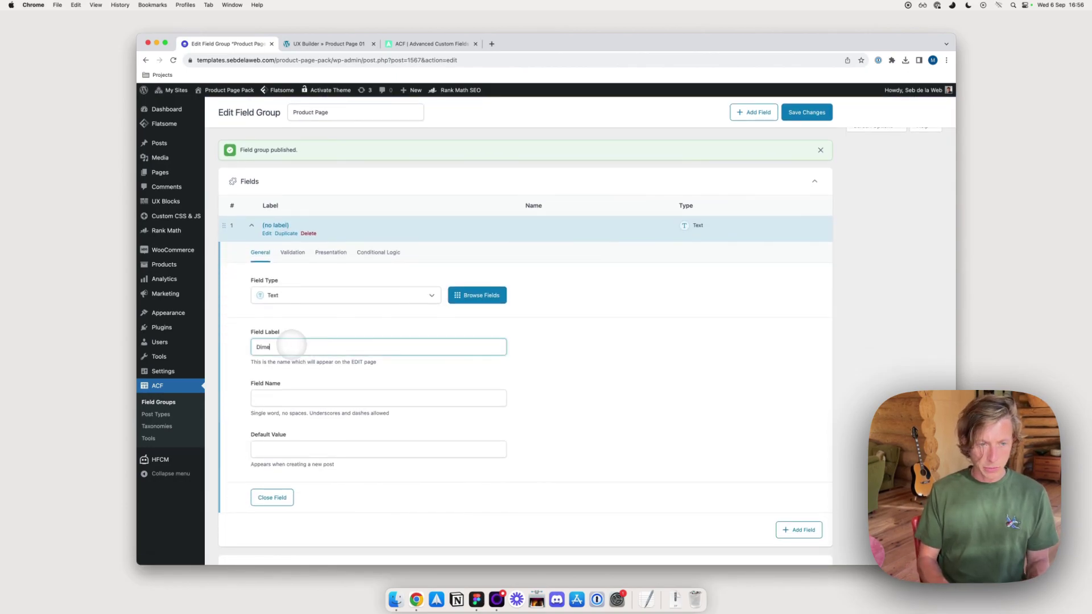
left_click(347, 297)
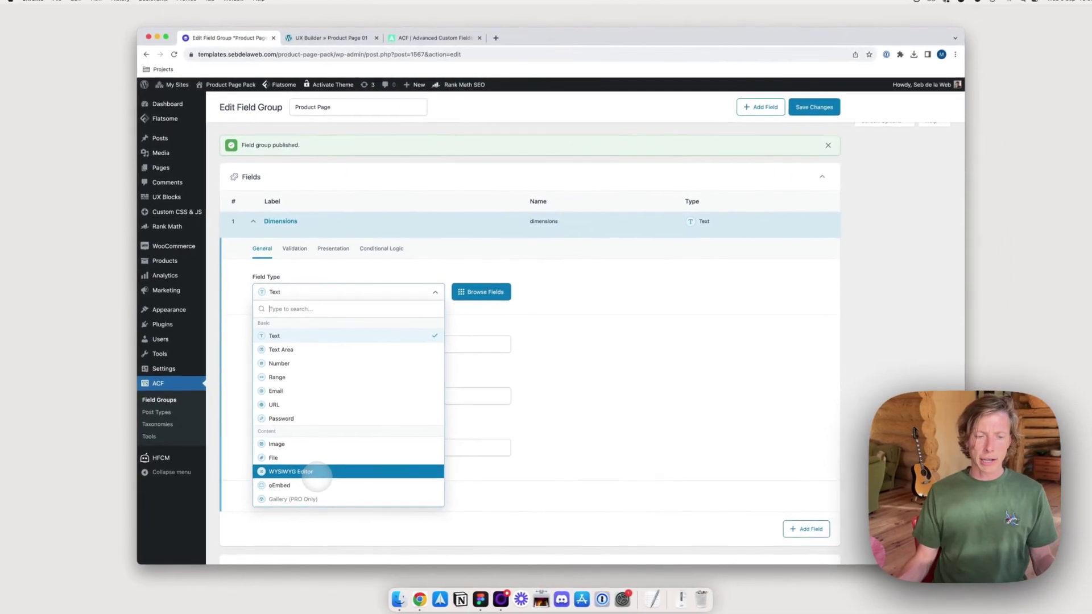
left_click(322, 473)
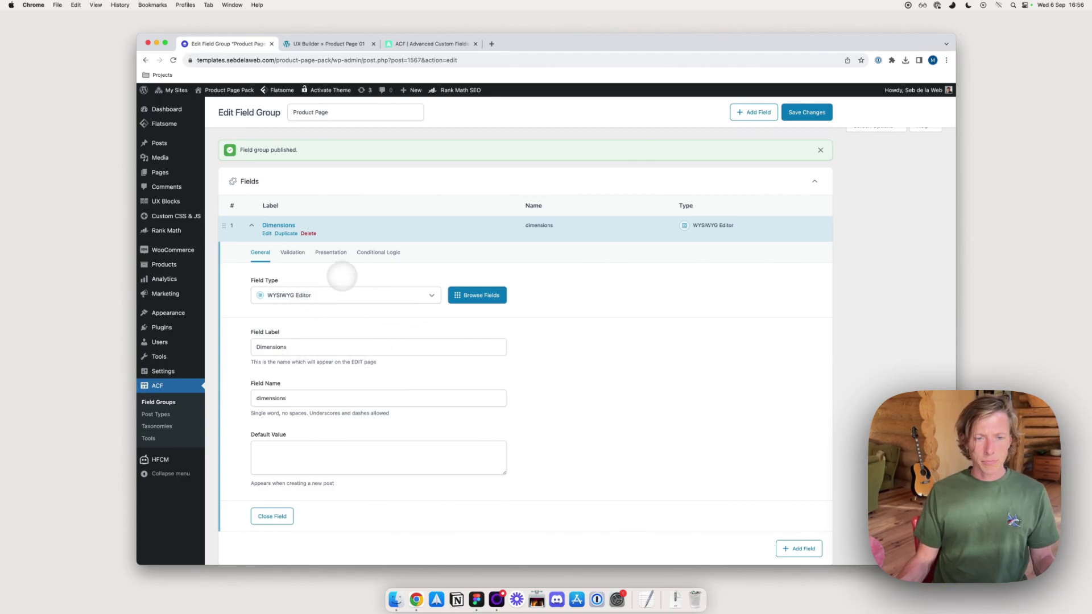
scroll(390, 305, "down", 2)
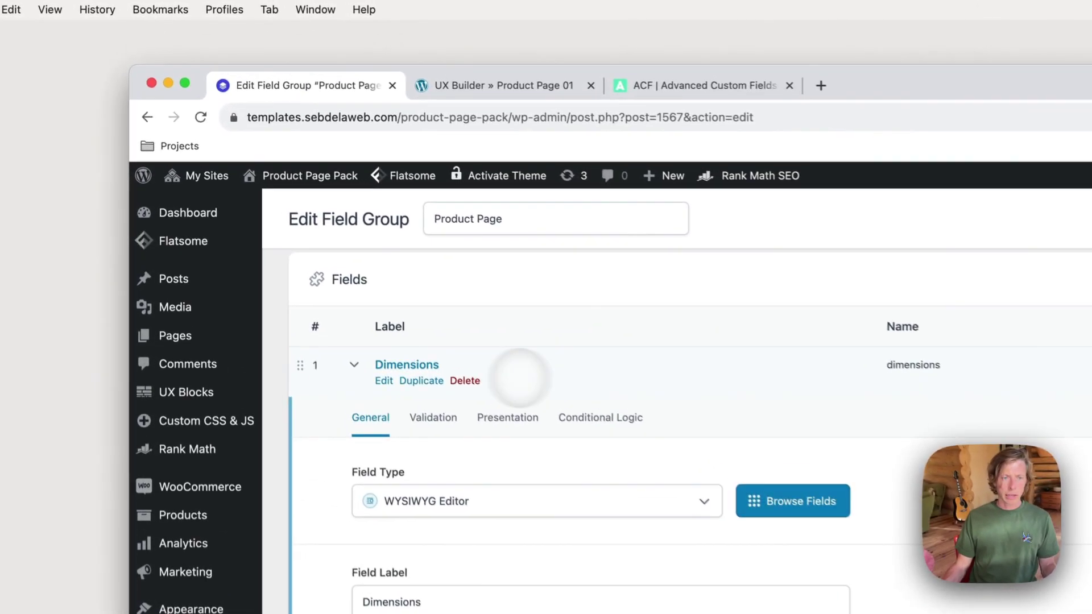
left_click(339, 192)
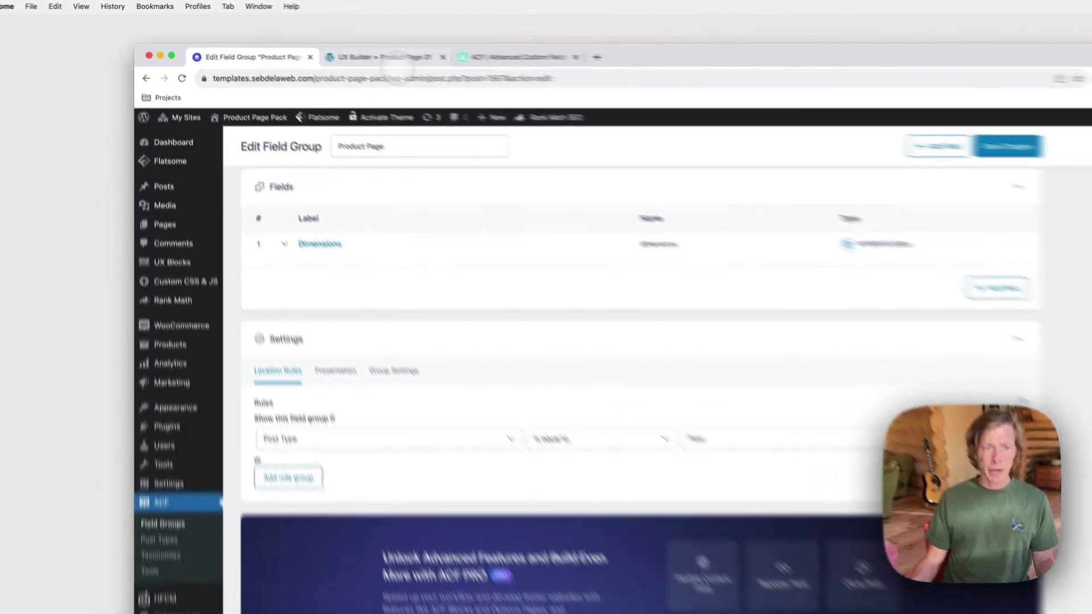
Check the accordion's panel titles in the UX Builder layout and return to the field group.
left_click(503, 87)
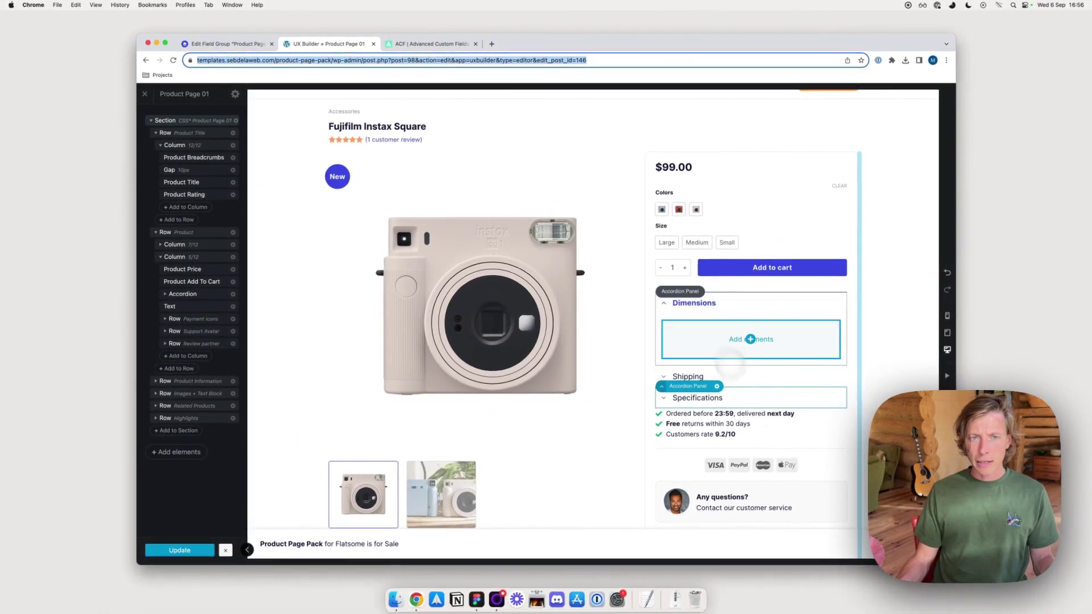
left_click(694, 303)
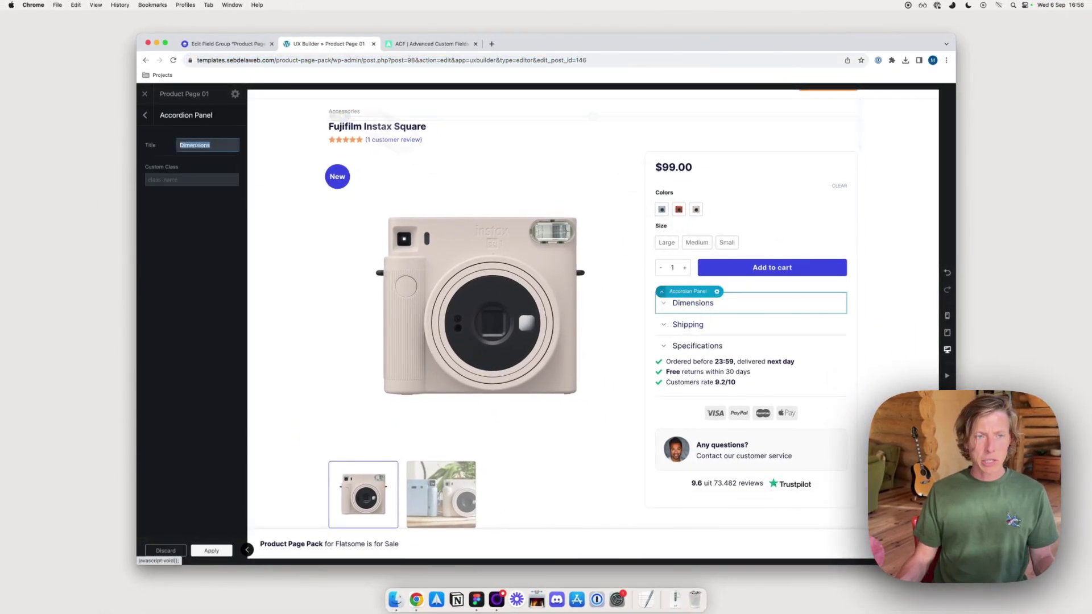
left_click(211, 40)
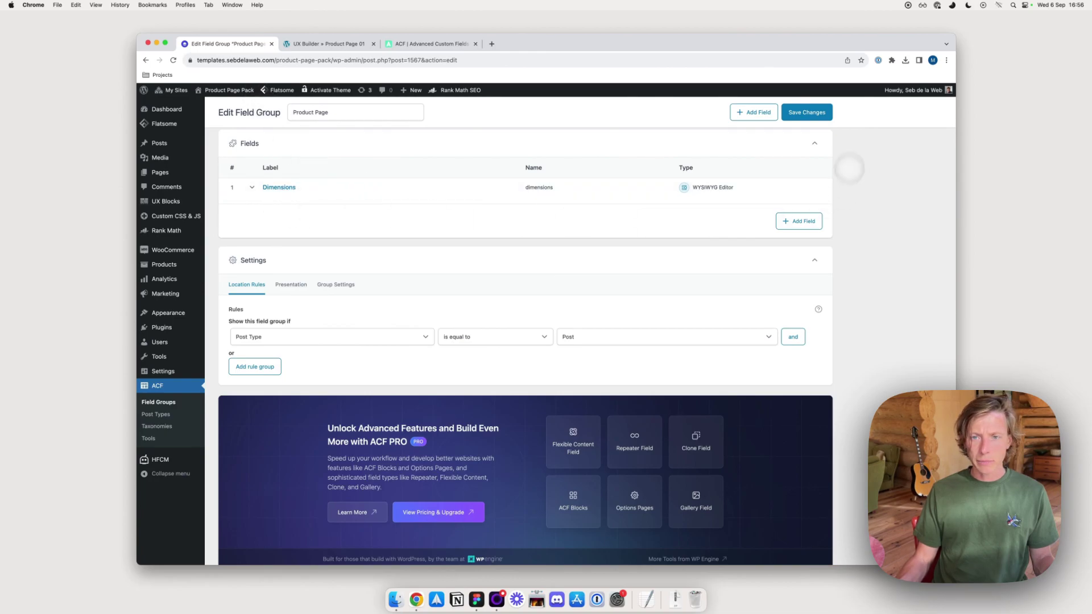
Add a second field labelled Shipping with the WYSIWYG Editor type and collapse it.
left_click(799, 221)
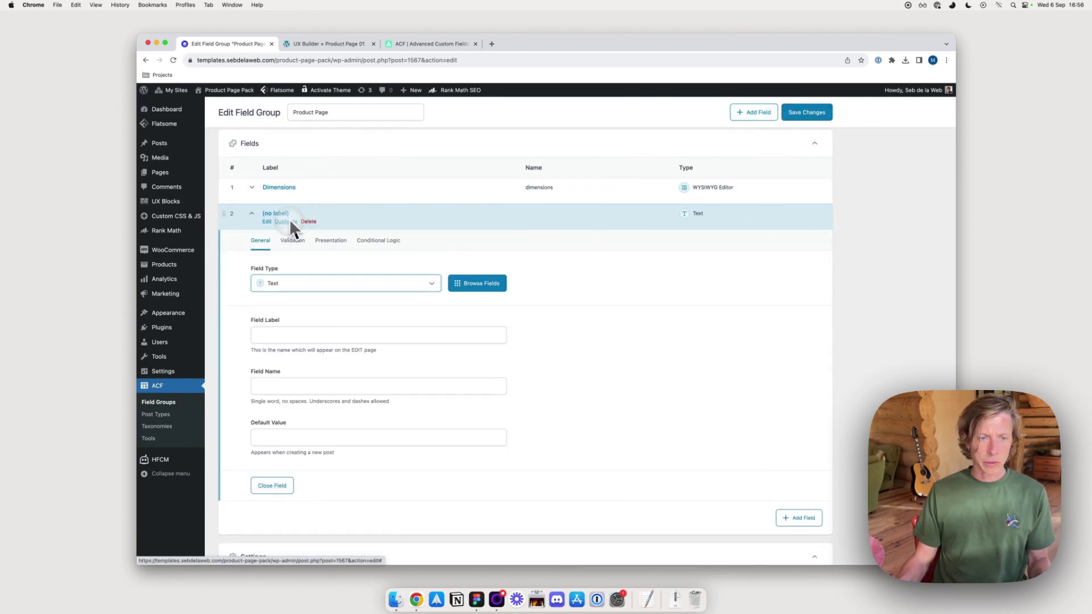
left_click(290, 335)
type("Sh")
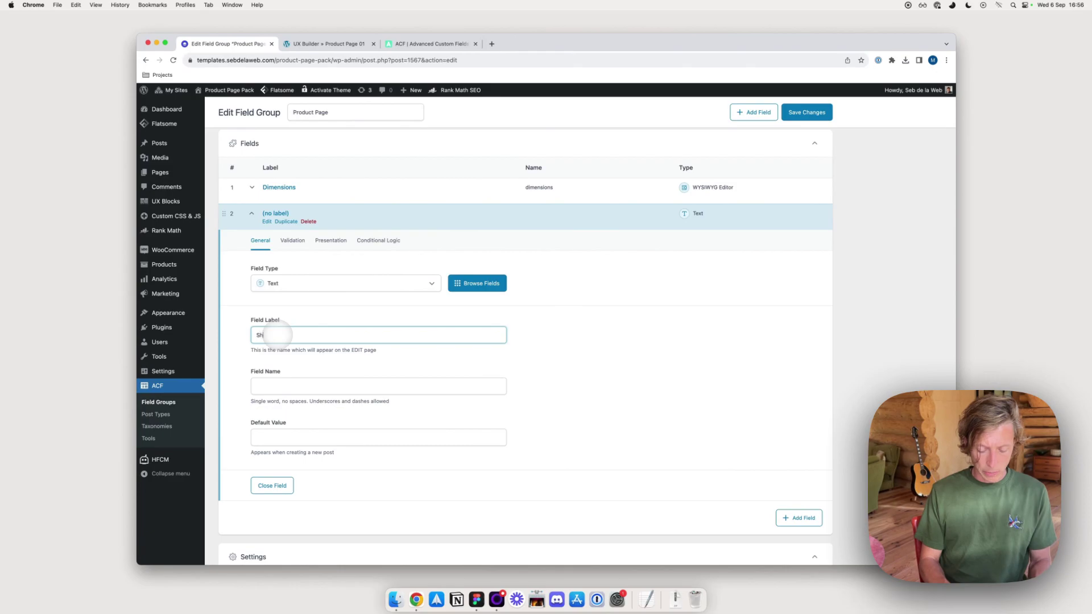
type("ipping")
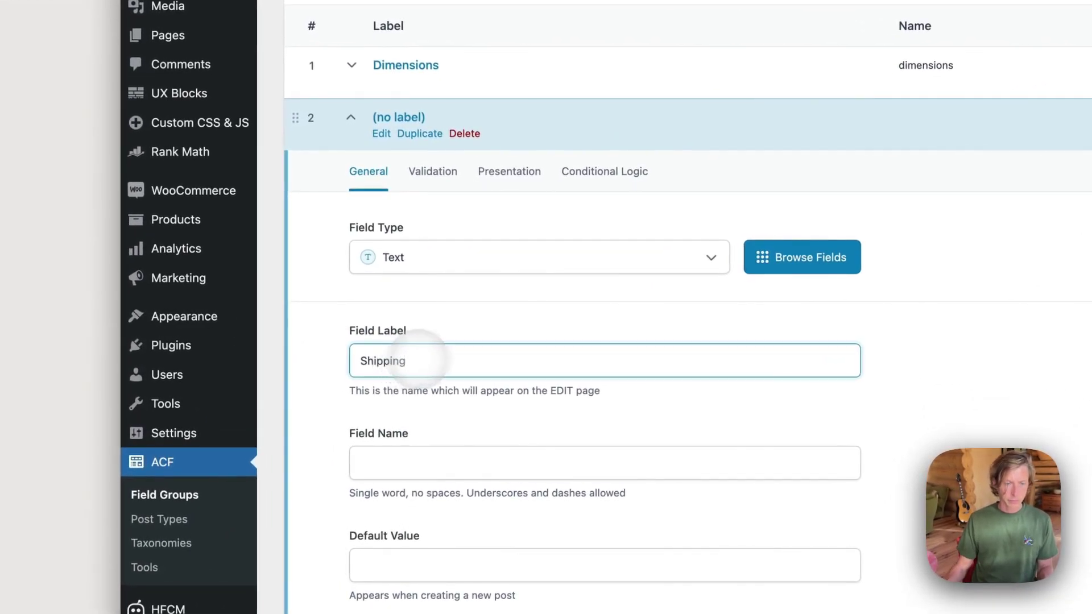
left_click(520, 257)
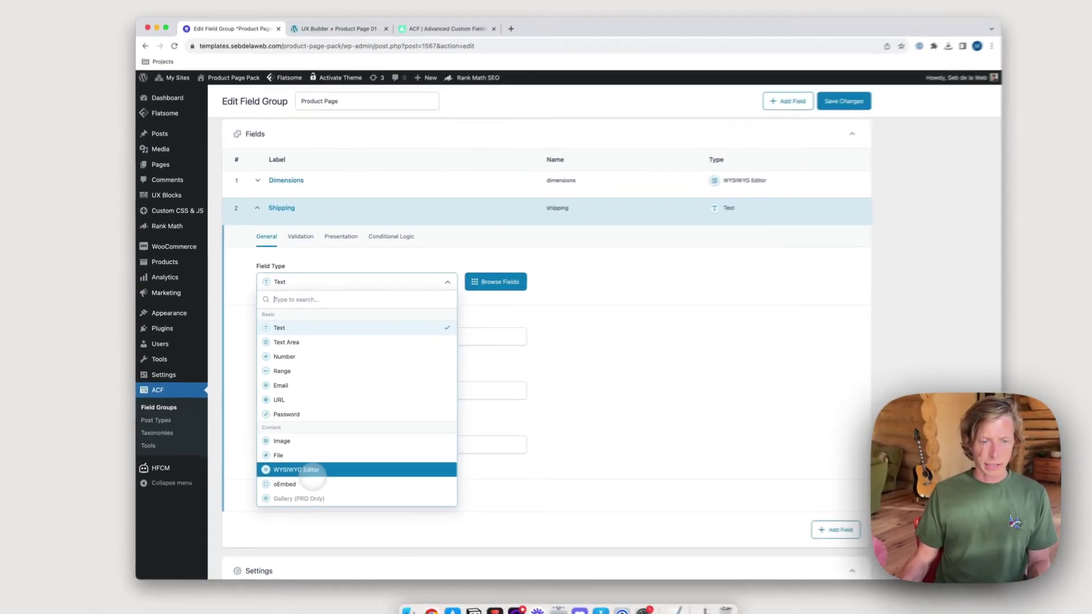
left_click(601, 613)
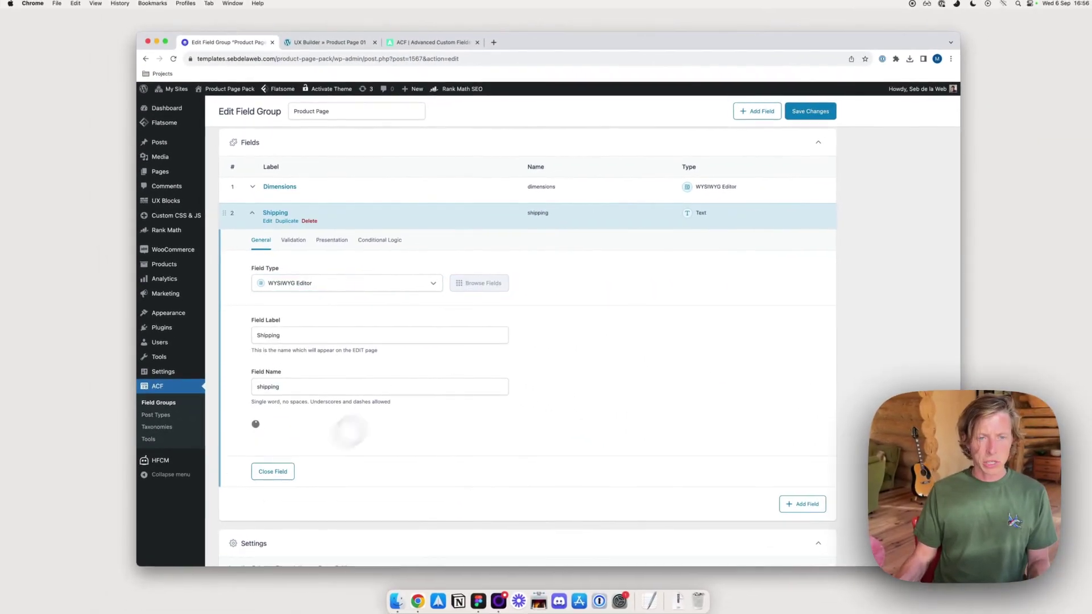
left_click(375, 221)
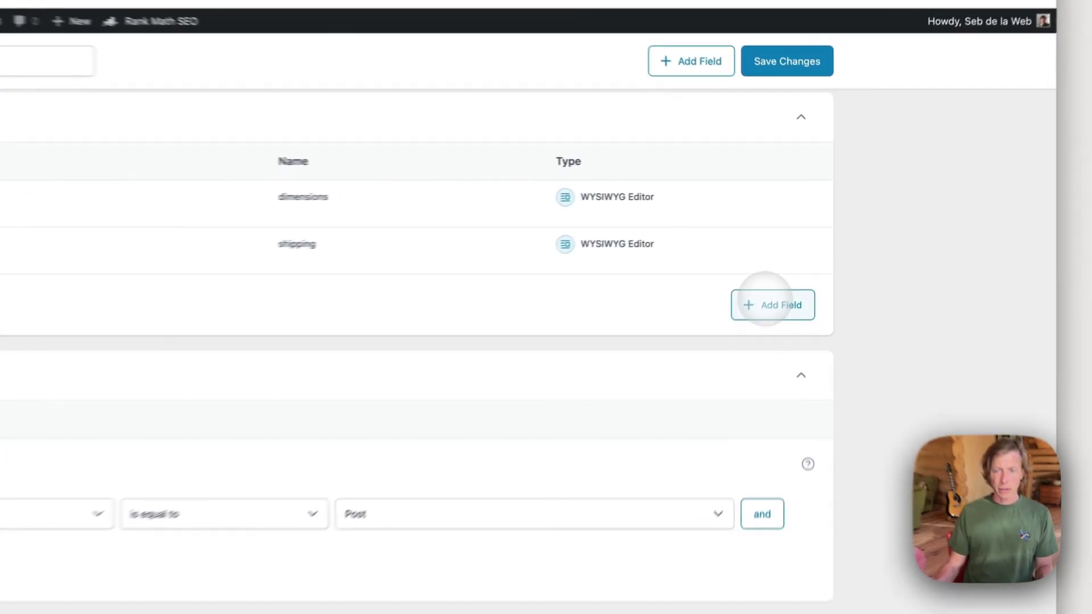
Add a third field labelled Specifications with the WYSIWYG Editor type and save the field group.
left_click(793, 246)
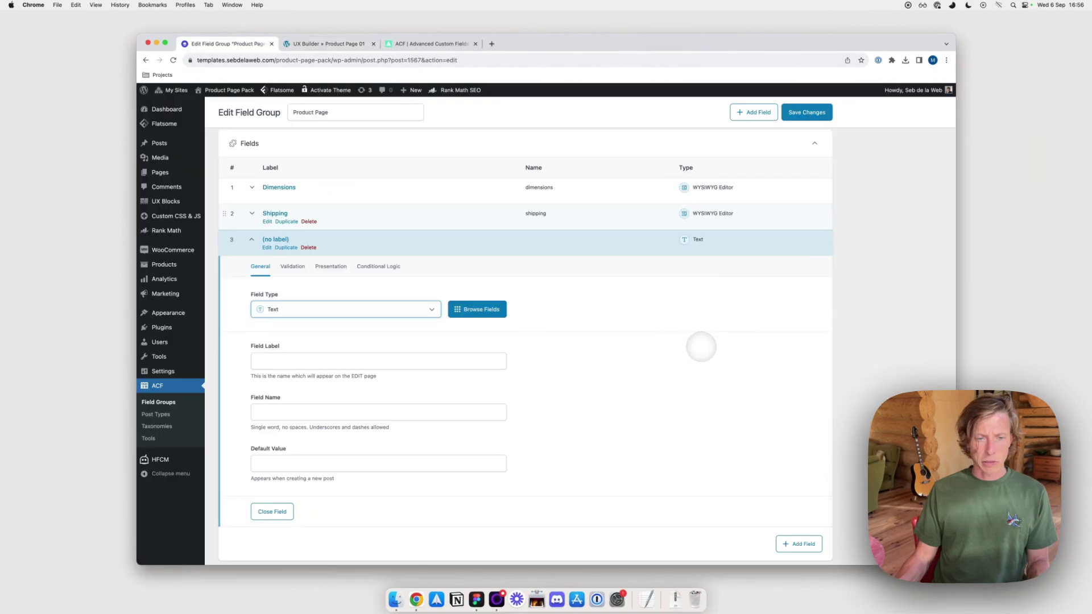
left_click(257, 312)
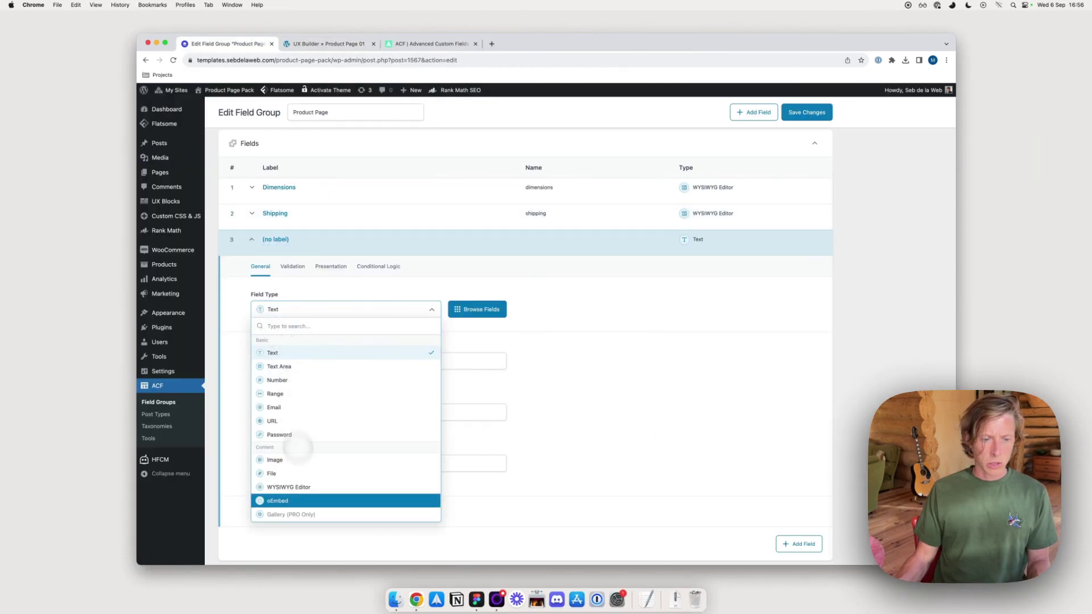
left_click(305, 487)
left_click(312, 361)
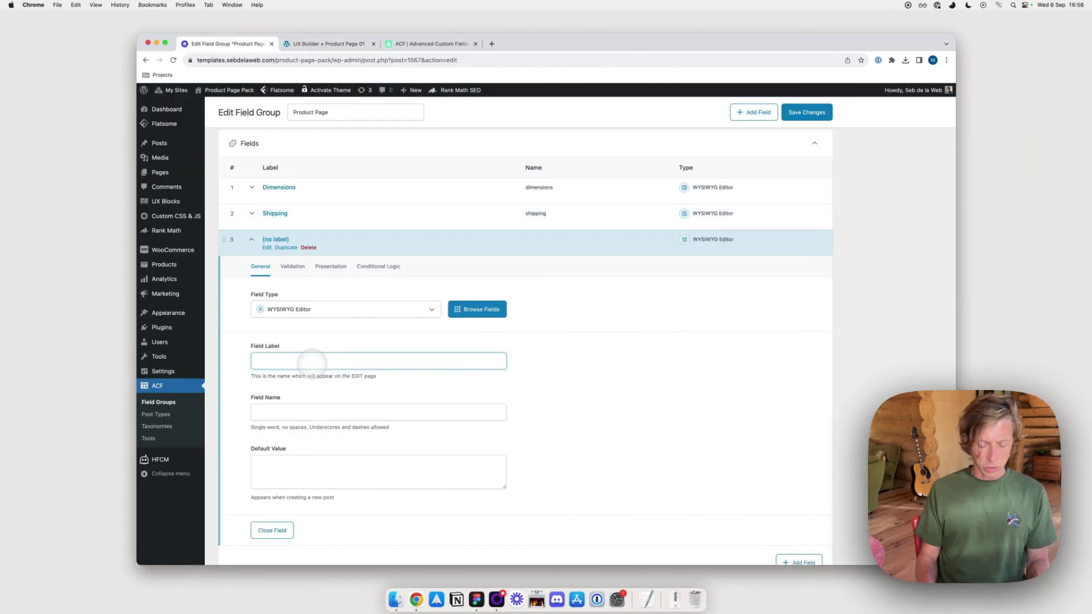
type("Specifications")
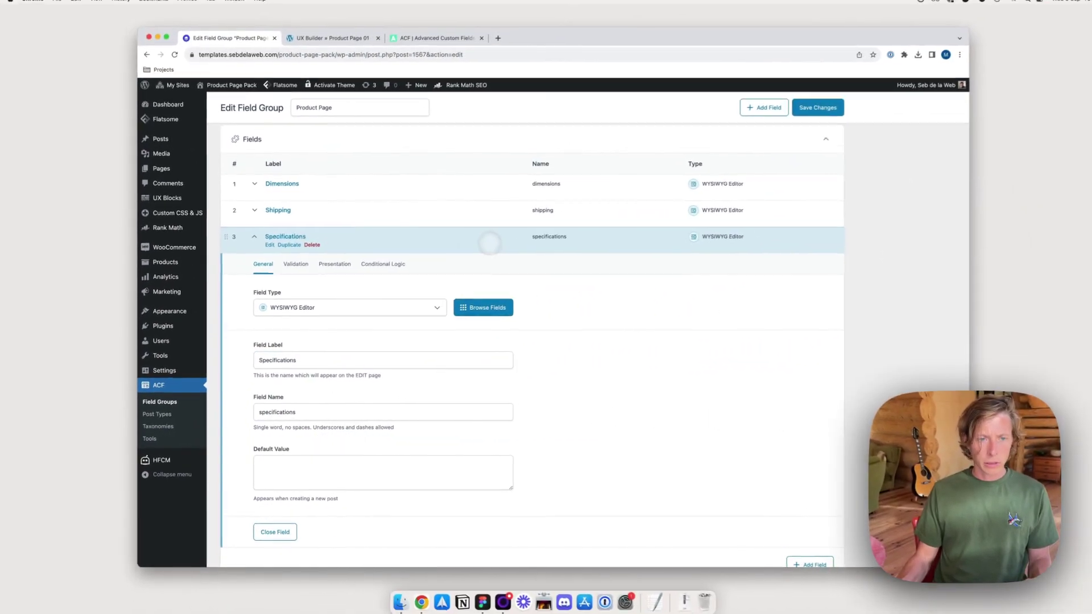
left_click(866, 59)
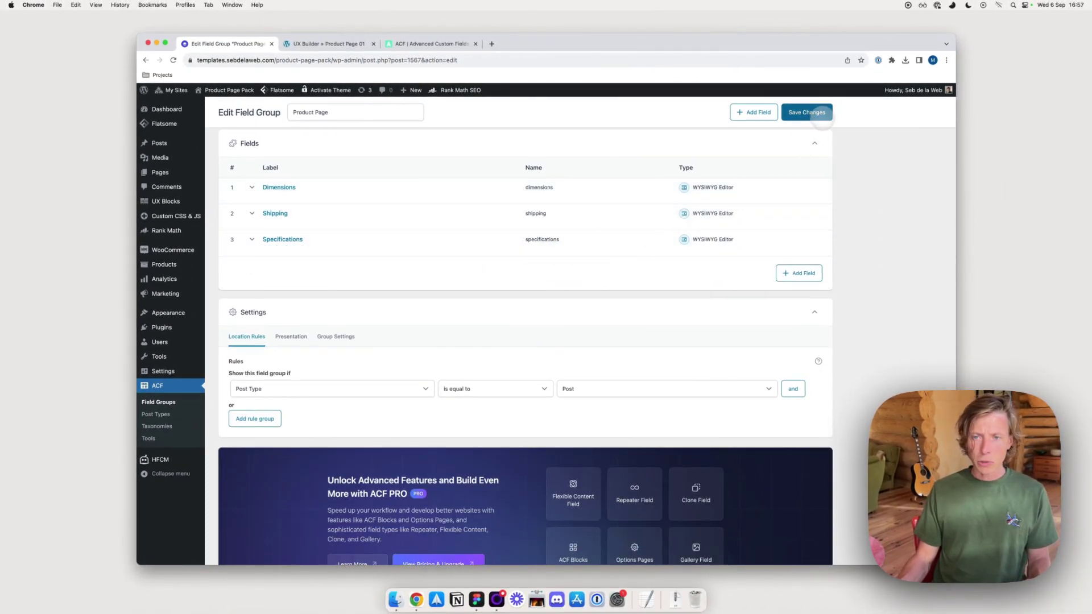
left_click(823, 116)
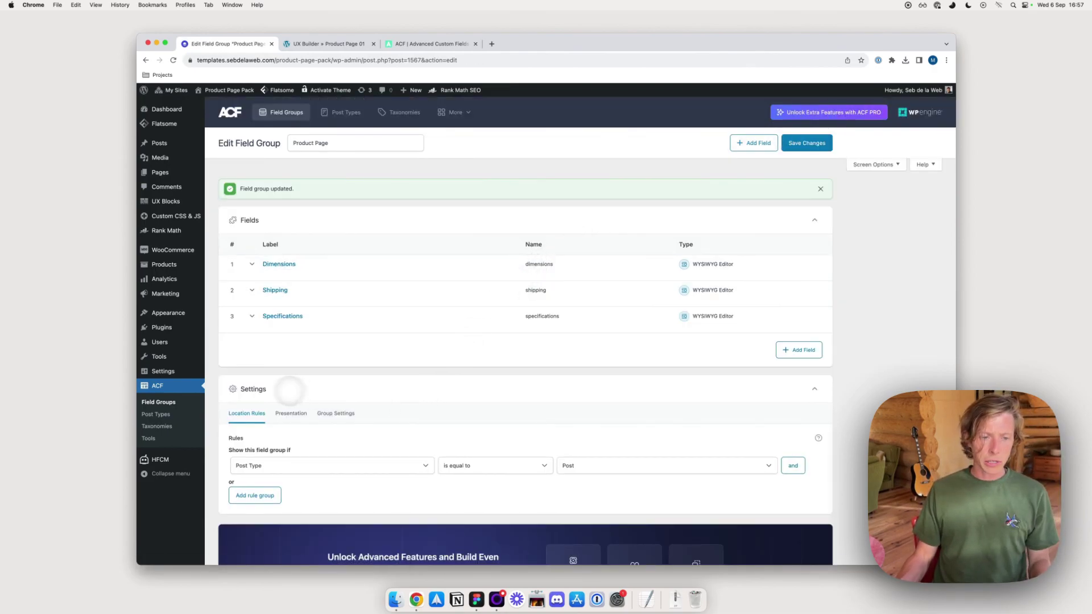
Set the field group's location rule to show it when Post Type is equal to Product.
scroll(288, 400, "down", 1)
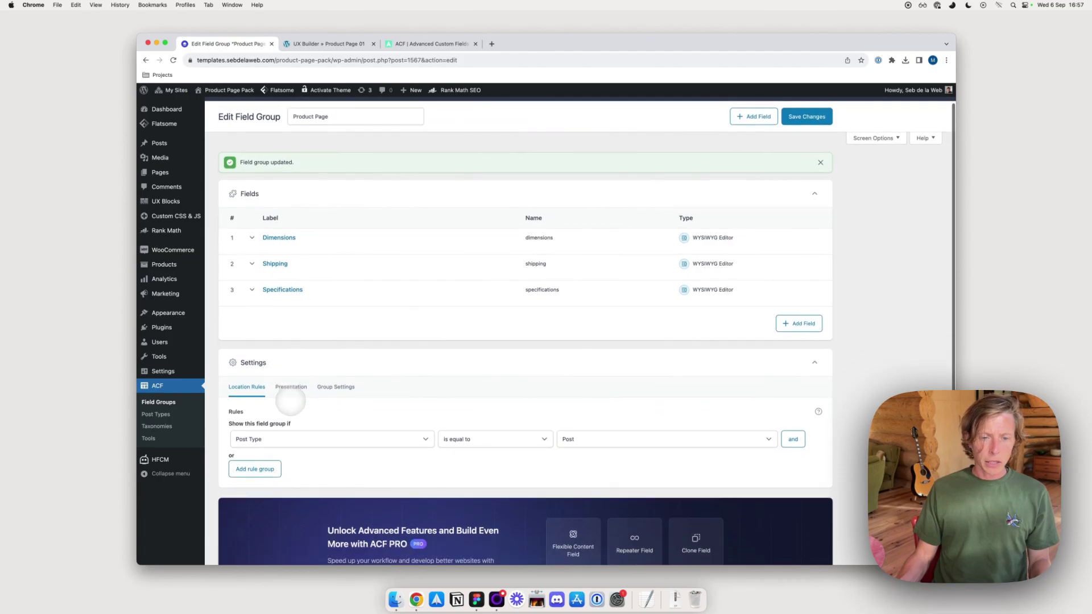
scroll(393, 359, "up", 1)
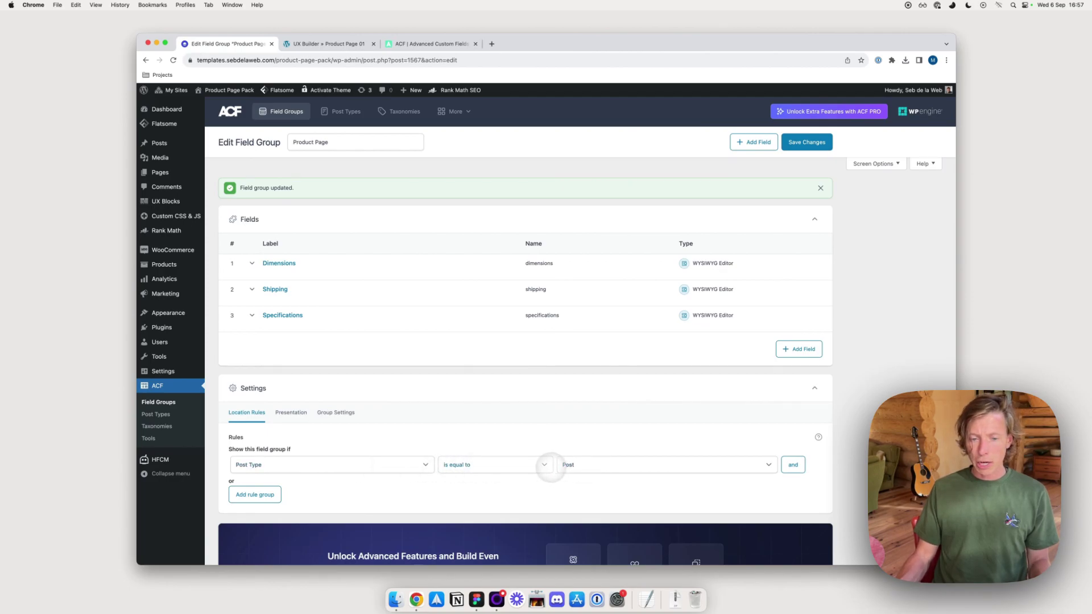
left_click(563, 465)
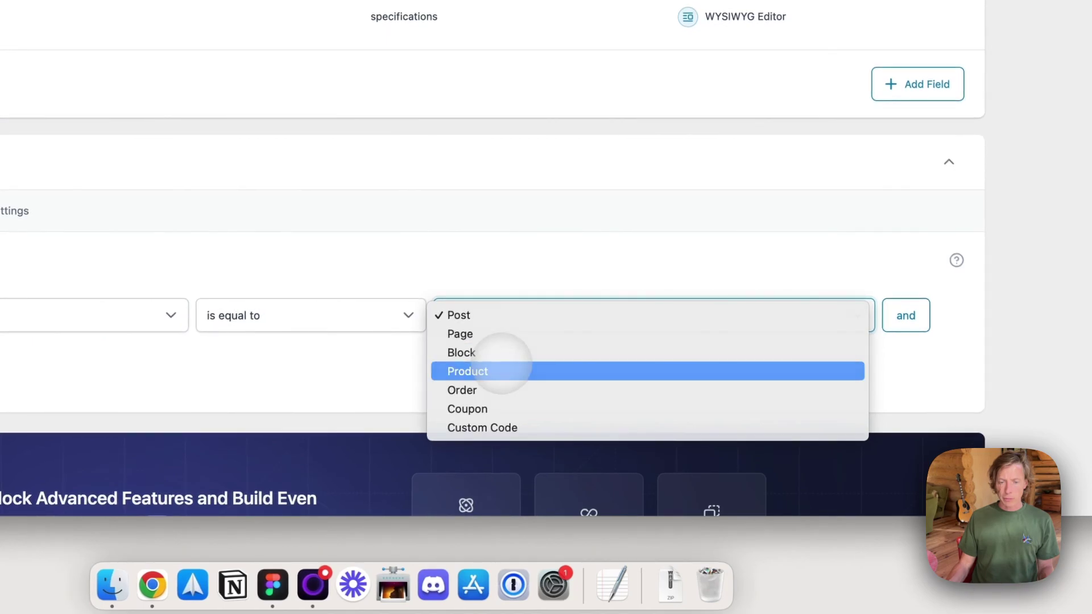
left_click(501, 371)
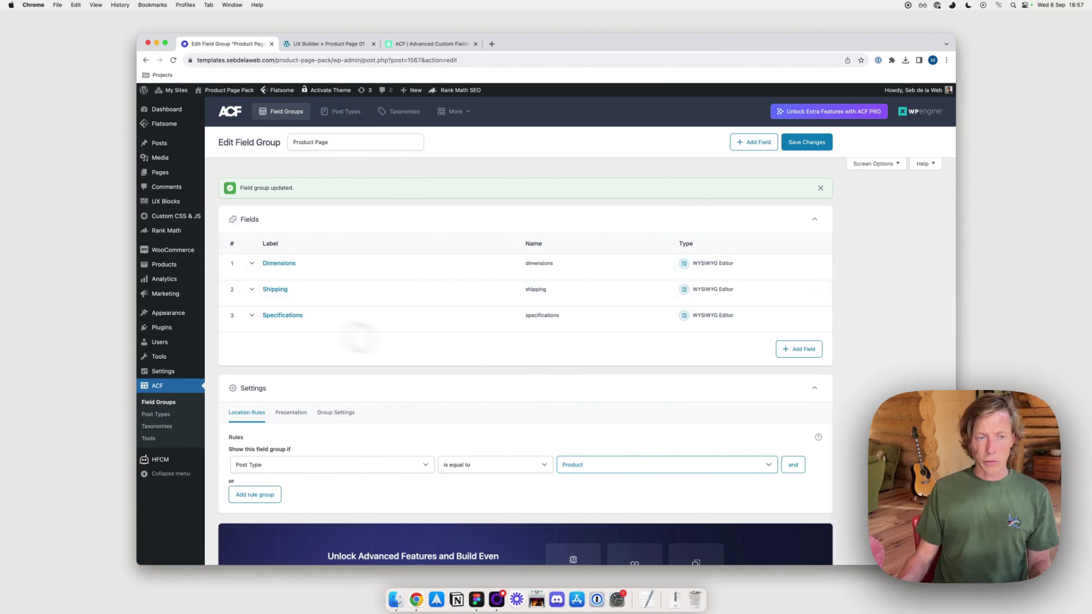
Check the store's product categories in a separate browser tab and return to the field group.
mouse_move(191, 287)
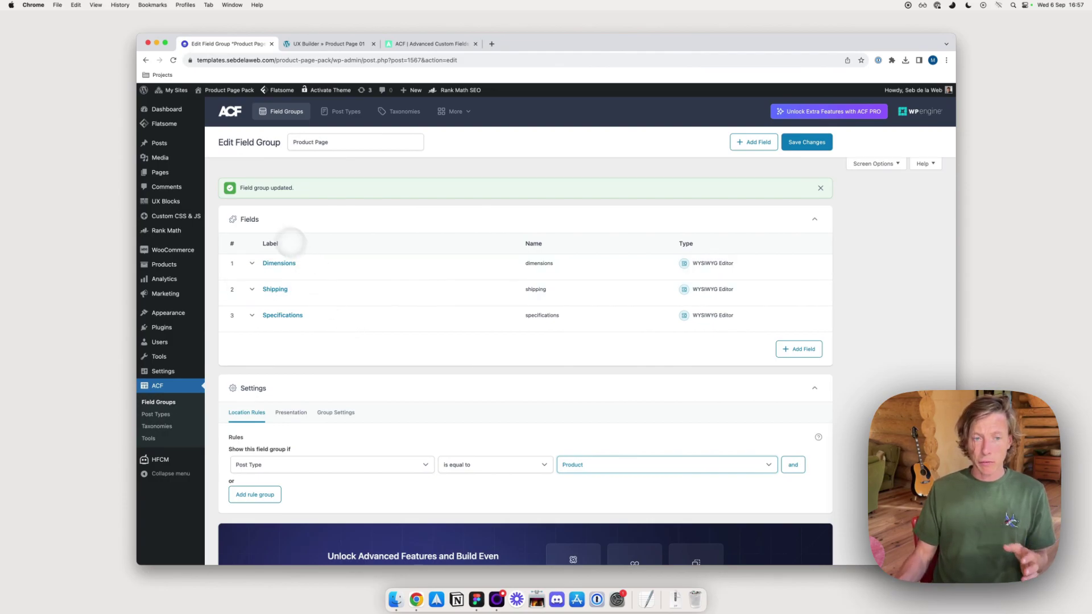
scroll(296, 256, "down", 1)
mouse_move(301, 277)
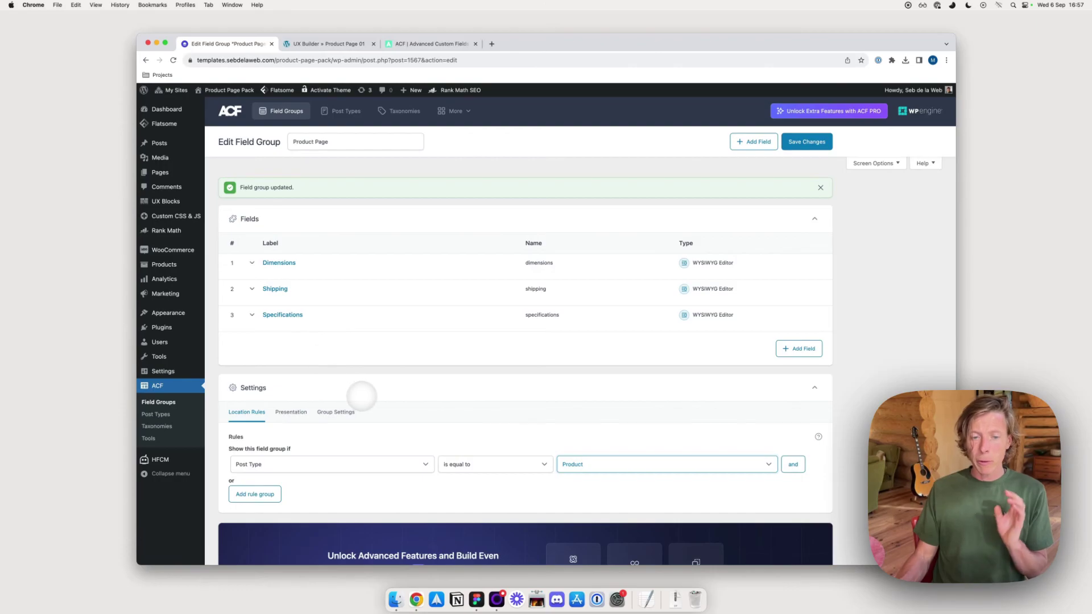
scroll(364, 396, "down", 2)
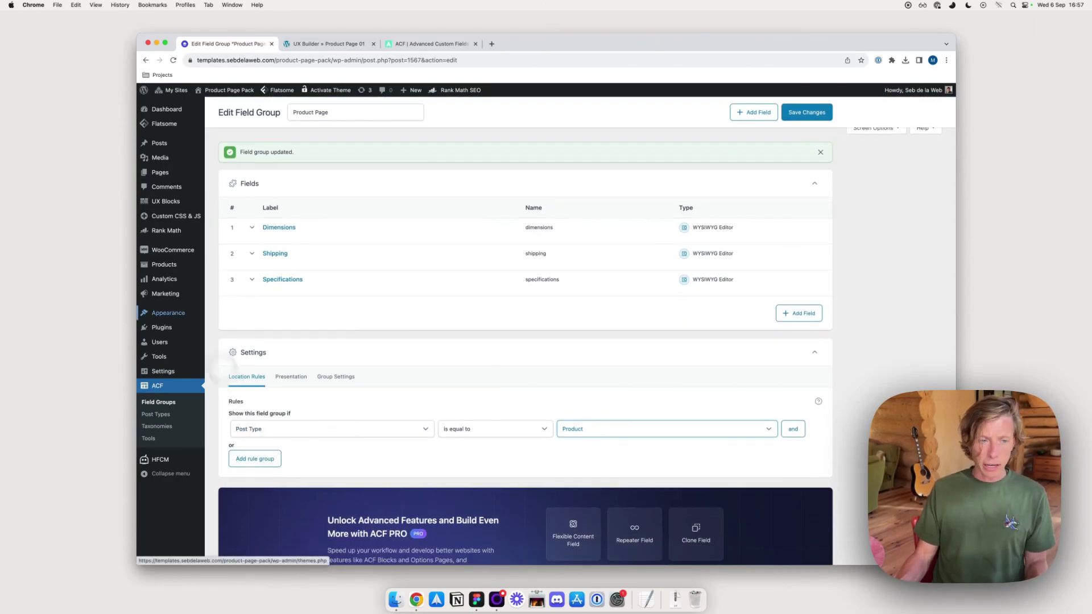
mouse_move(165, 264)
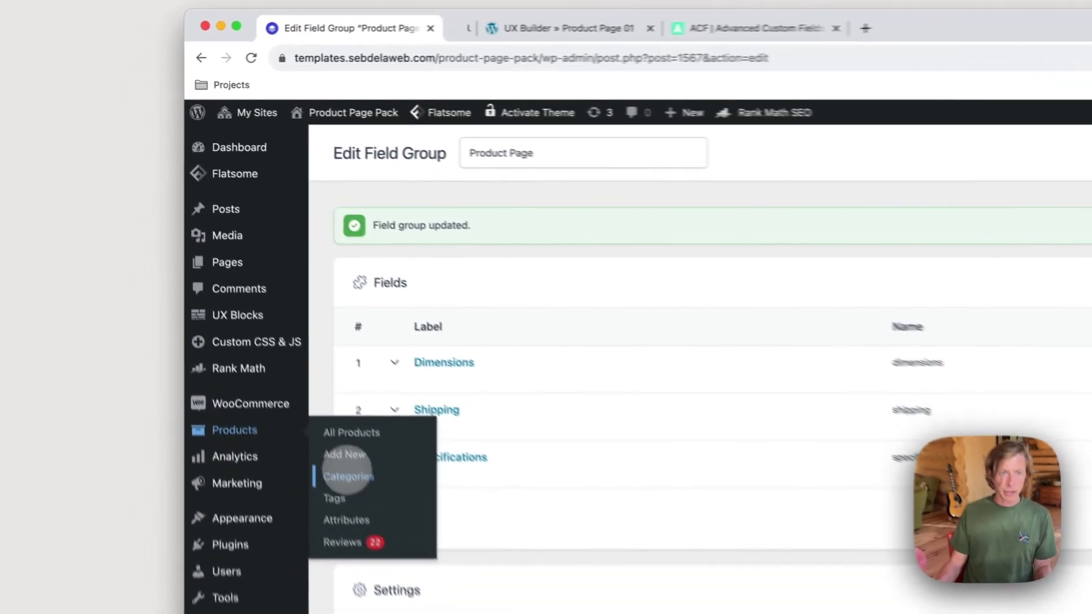
left_click(226, 290, "super")
left_click(355, 44)
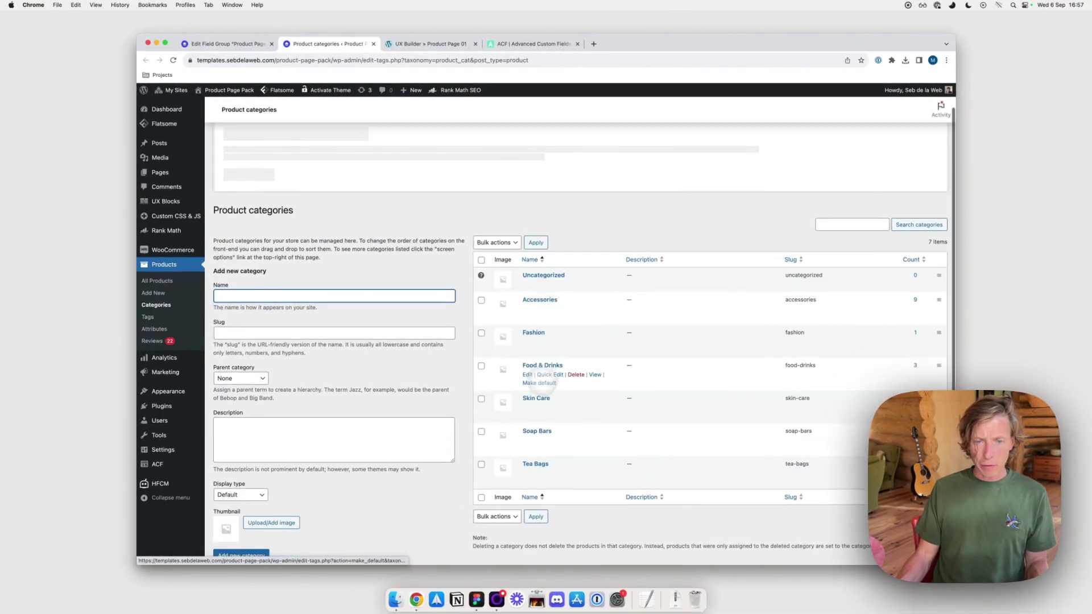
left_click(248, 43)
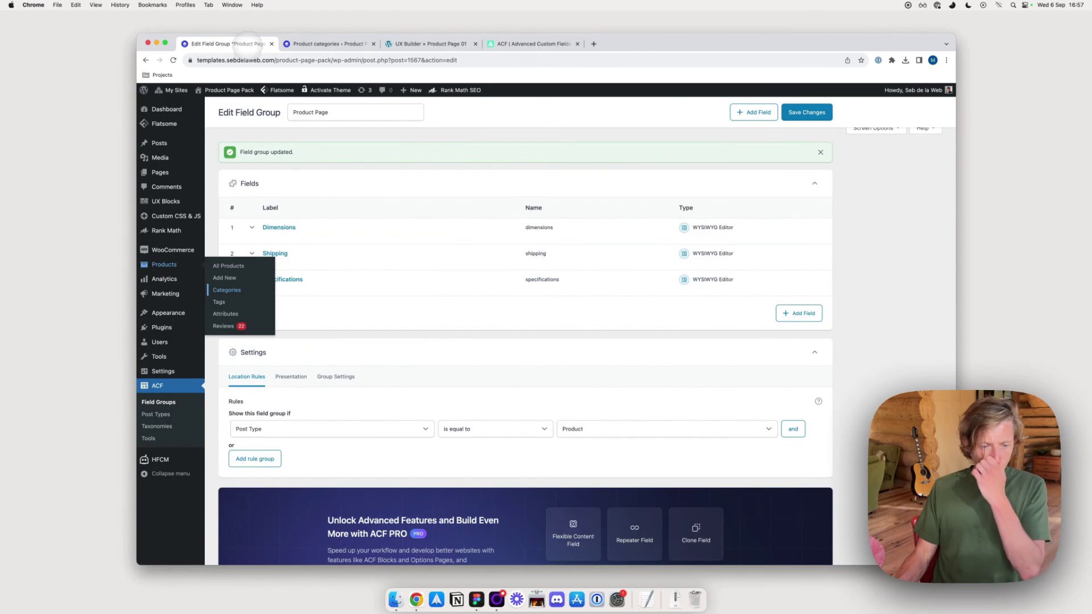
Add a second location rule group that uses Post Category as its condition and check its available values.
scroll(418, 261, "down", 1)
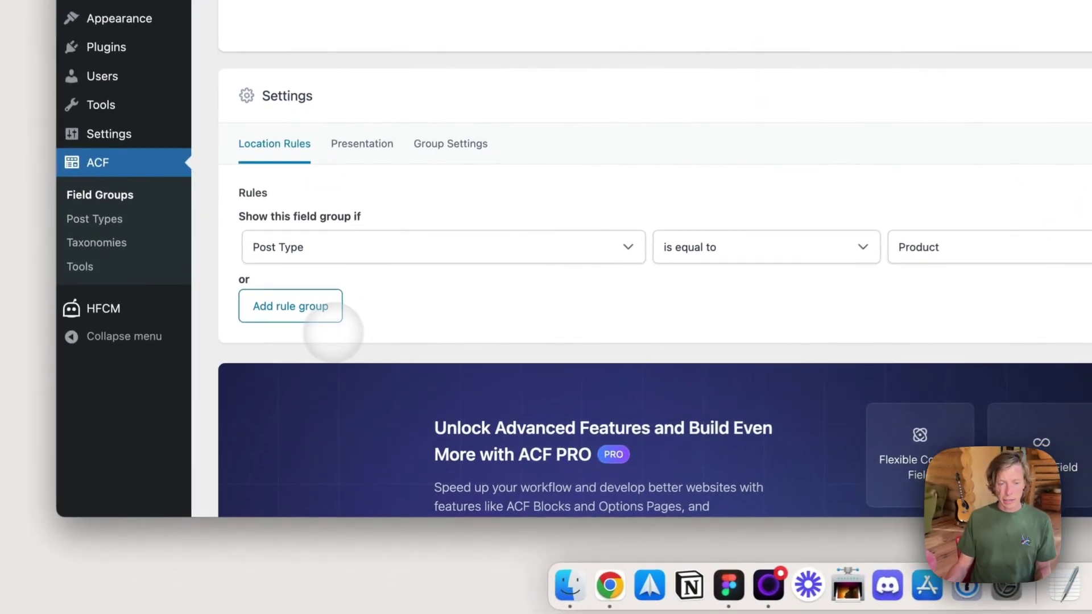
left_click(309, 302)
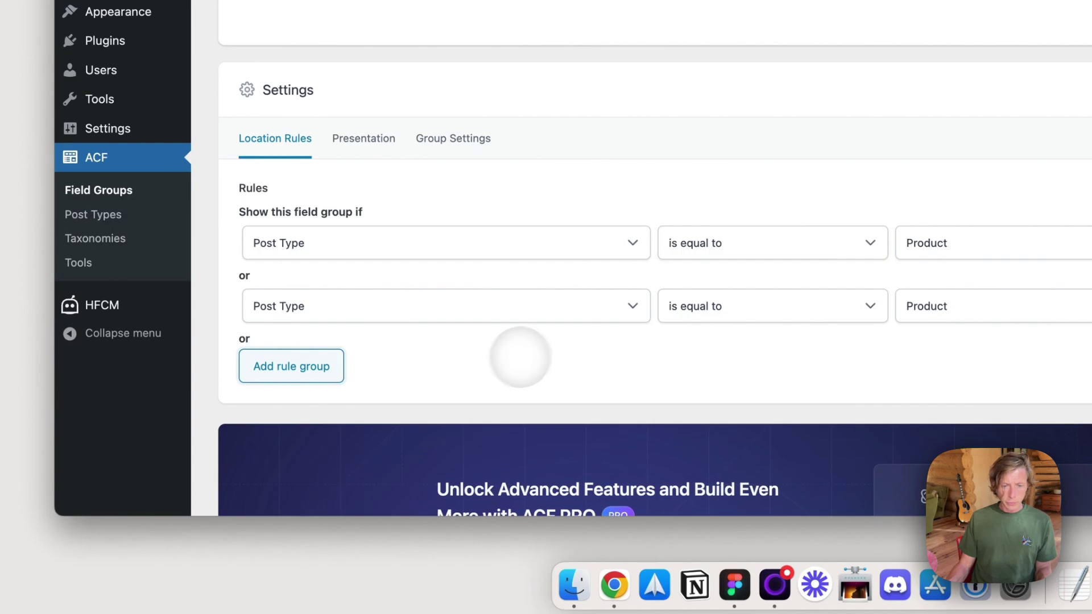
left_click(593, 311)
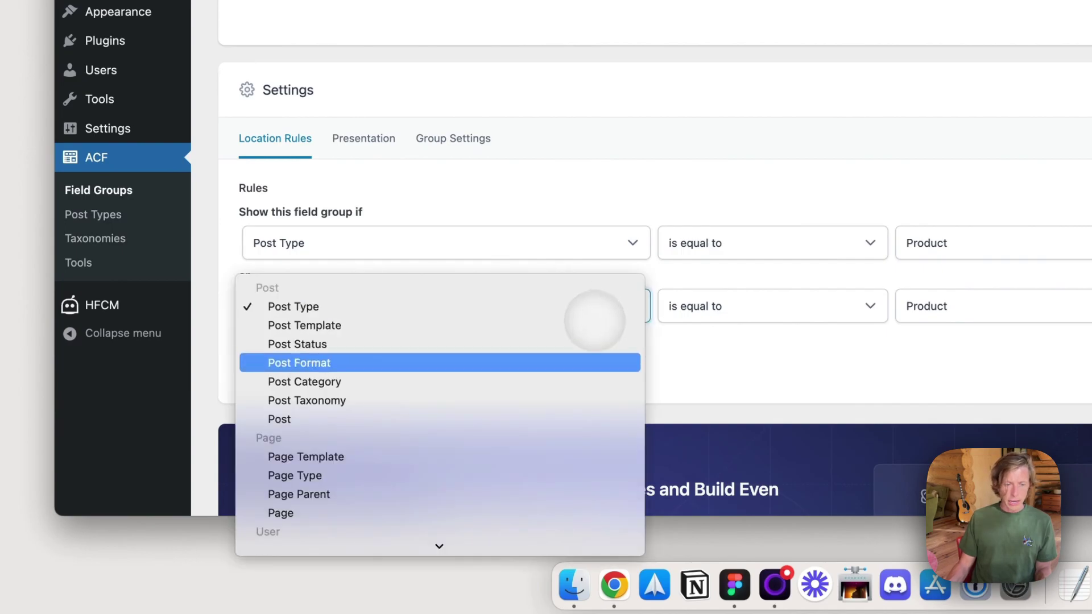
left_click(553, 382)
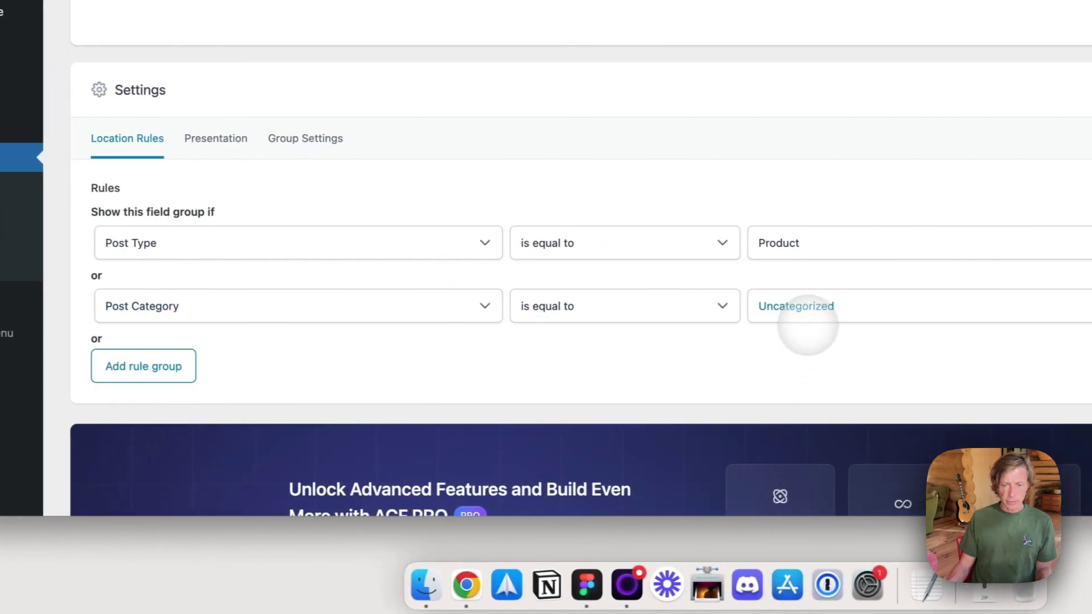
left_click(957, 316)
Change the second rule group to Post Taxonomy is equal to Fashion from the product categories.
left_click(302, 306)
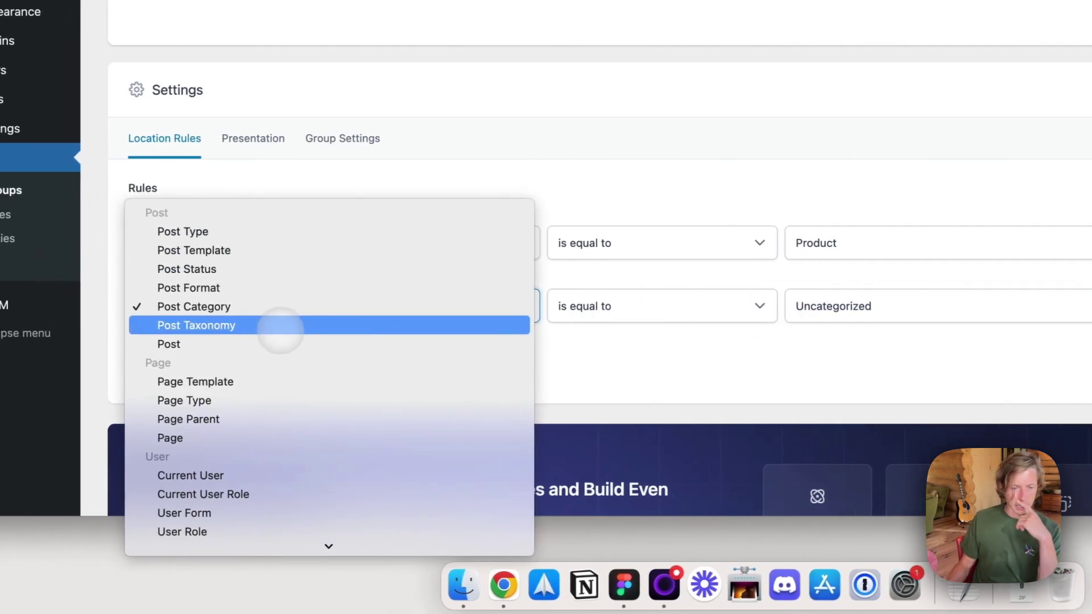
left_click(242, 326)
left_click(858, 306)
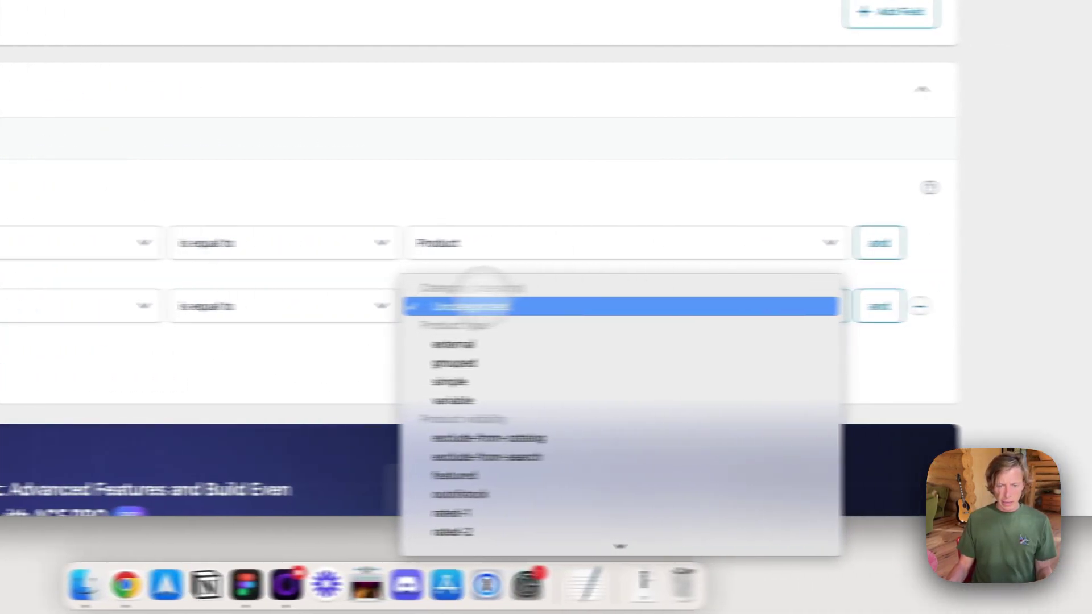
scroll(416, 377, "down", 6)
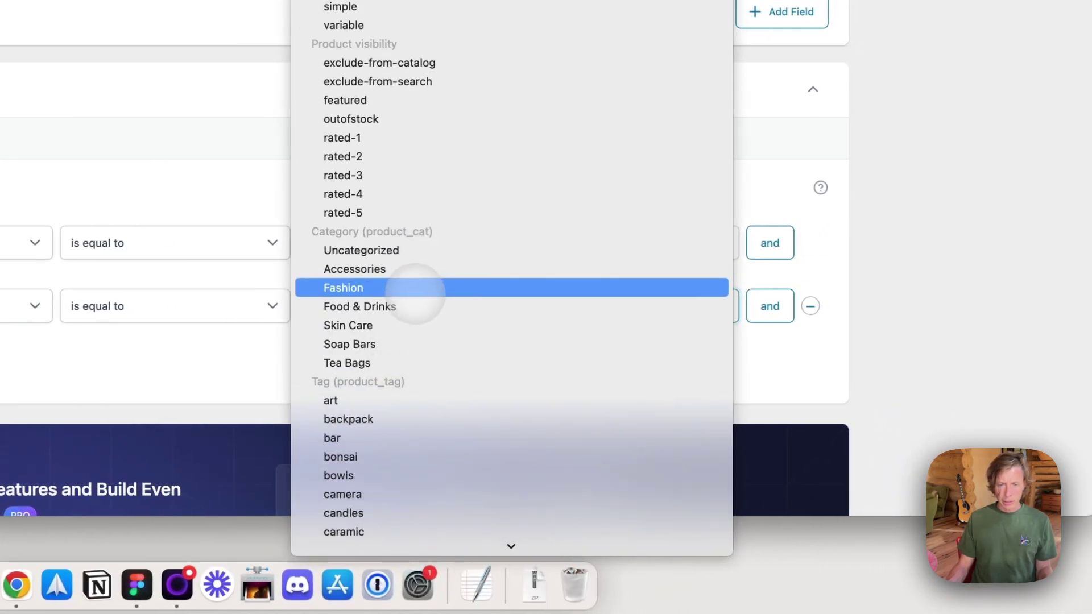
left_click(415, 288)
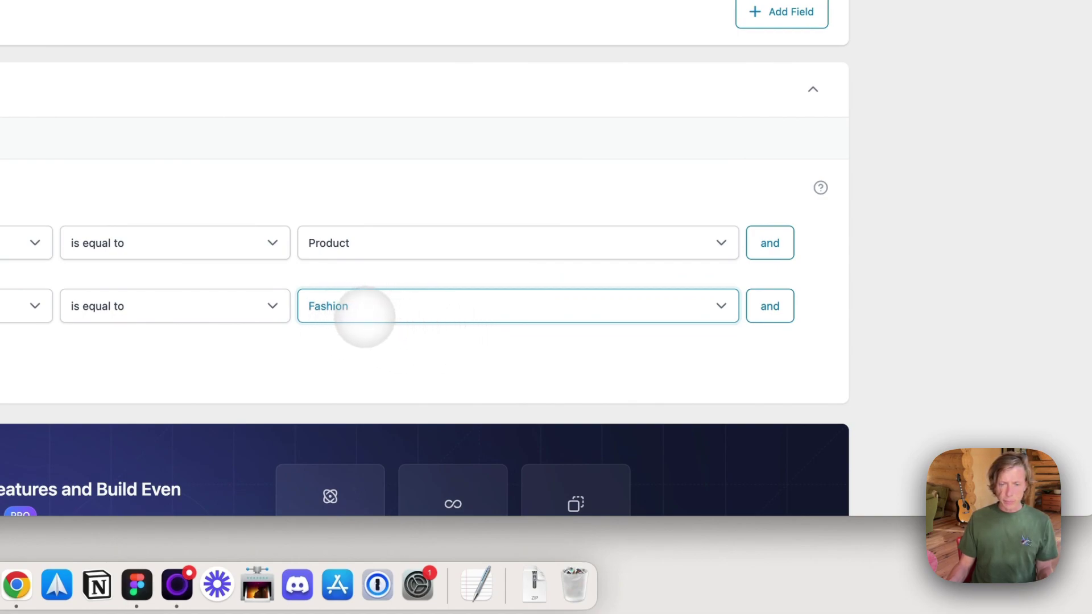
Add an and-condition to the Product rule, and remove both the Fashion rule group and the extra condition.
left_click(777, 245)
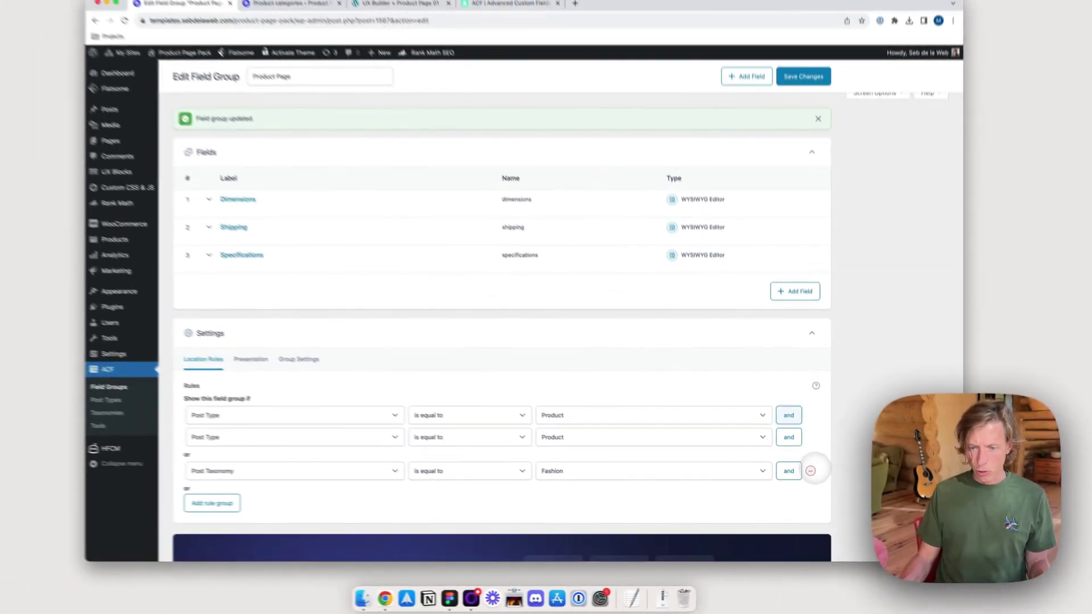
left_click(811, 347)
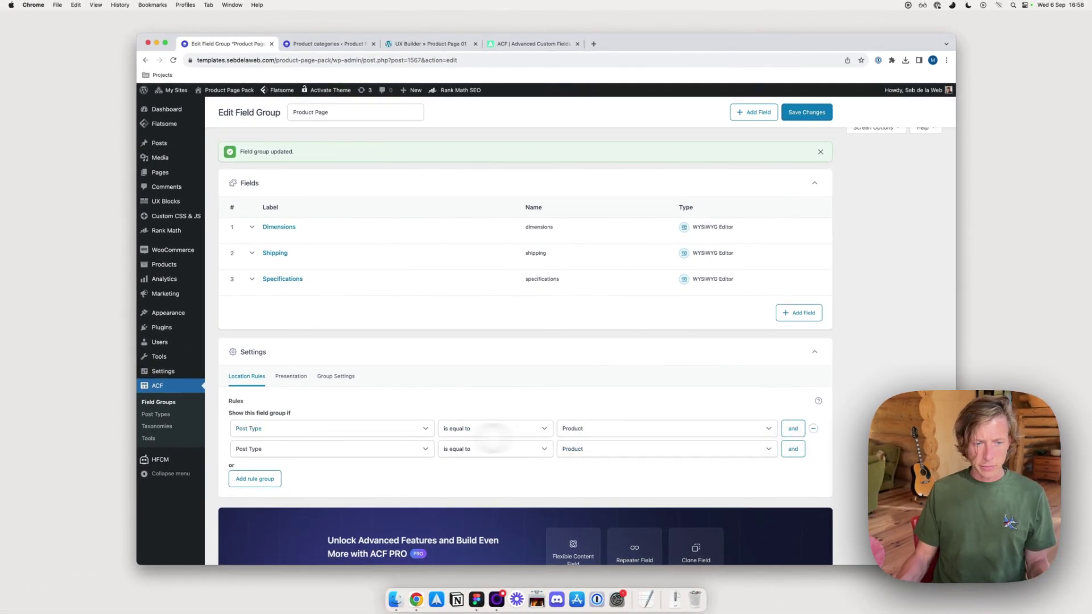
left_click(814, 449)
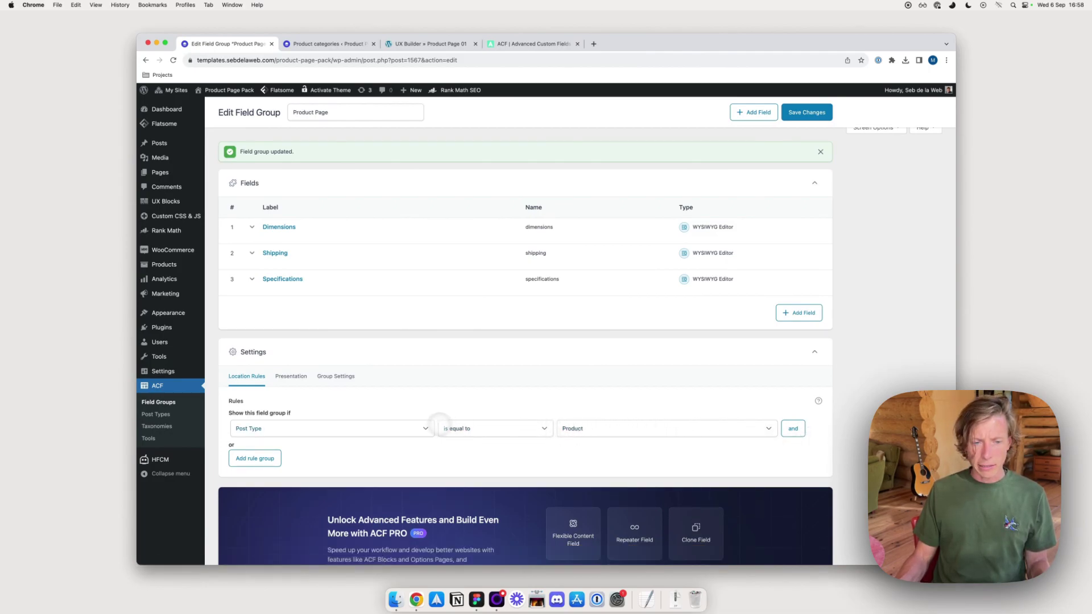
Switch the remaining location rule to Post Category and then Post Taxonomy, and browse the taxonomy values.
left_click(431, 428)
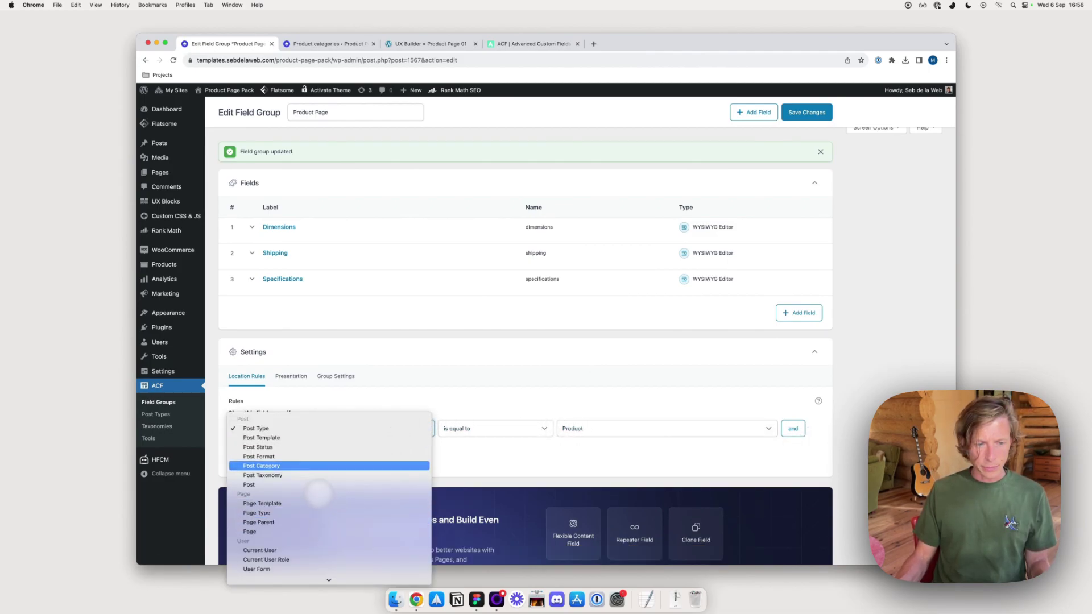
left_click(310, 465)
left_click(386, 428)
left_click(383, 429)
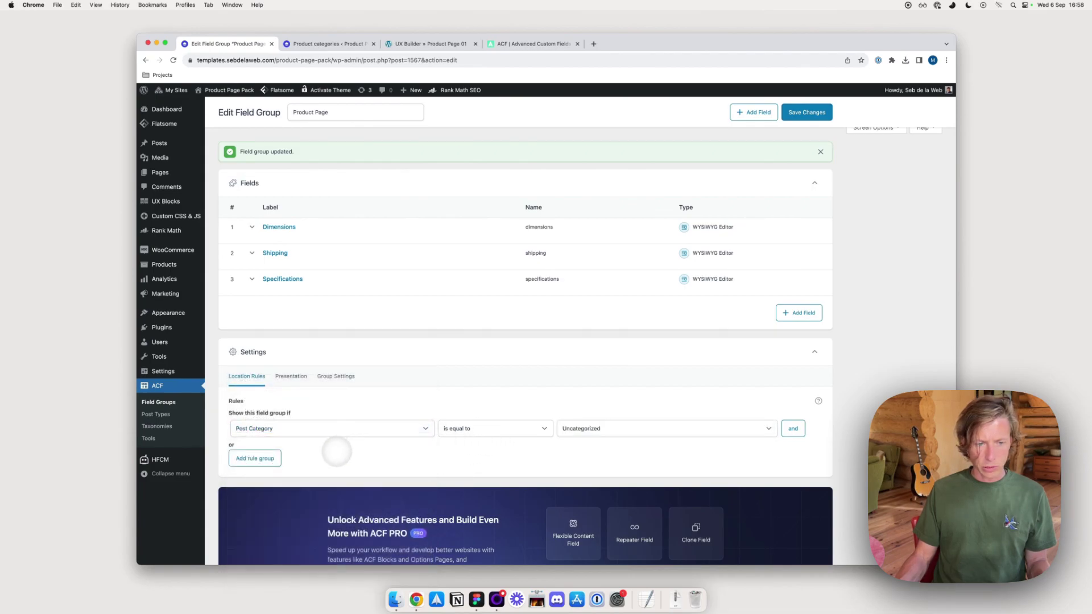
left_click(330, 429)
left_click(310, 438)
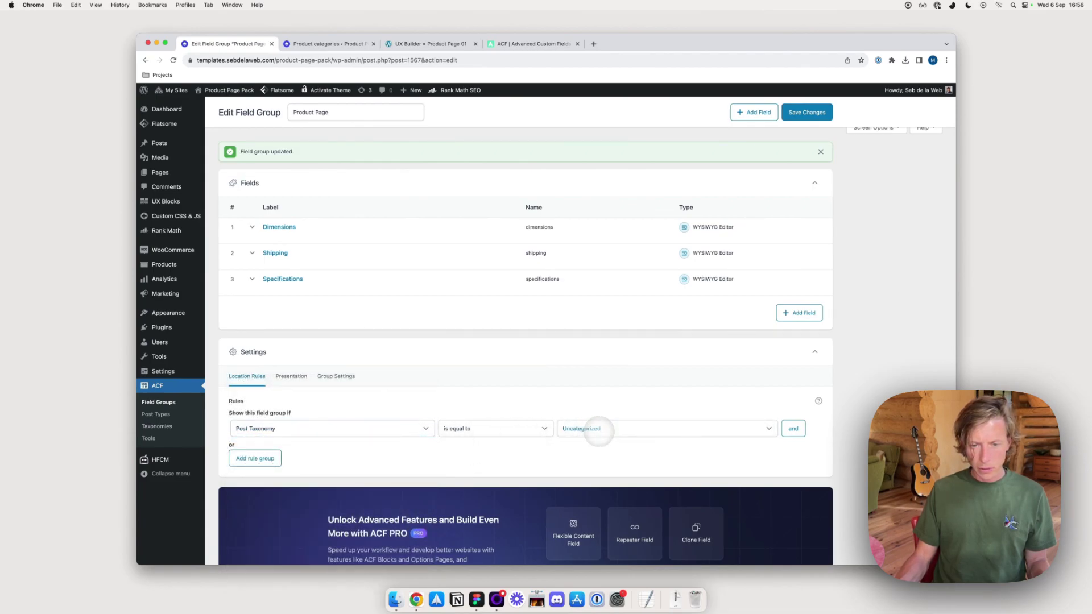
left_click(599, 430)
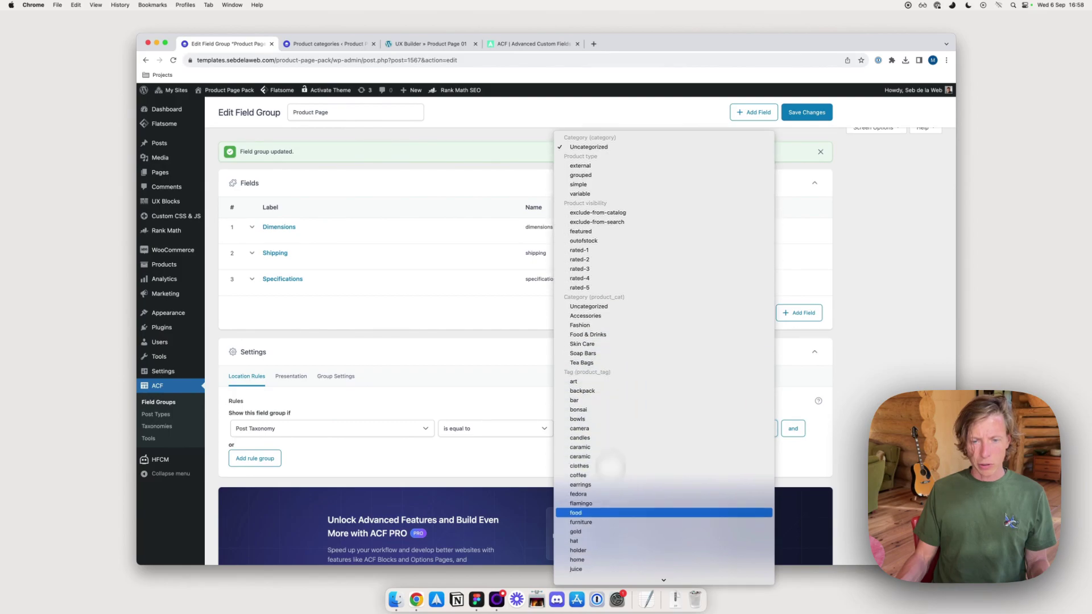
left_click(312, 480)
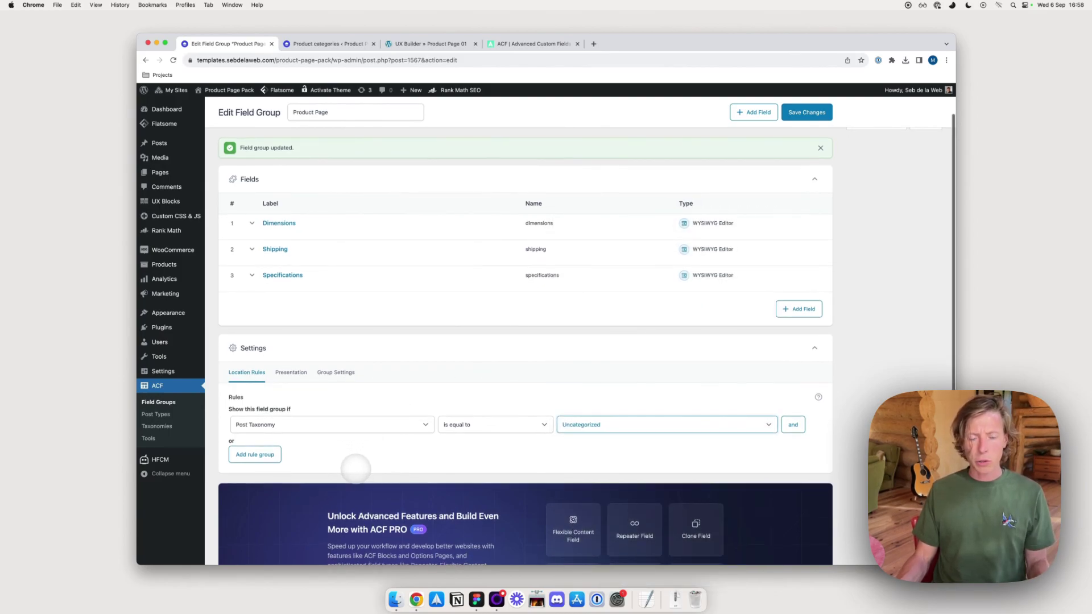
Set the remaining location rule's condition back to Post Type.
scroll(361, 463, "up", 1)
scroll(373, 453, "down", 1)
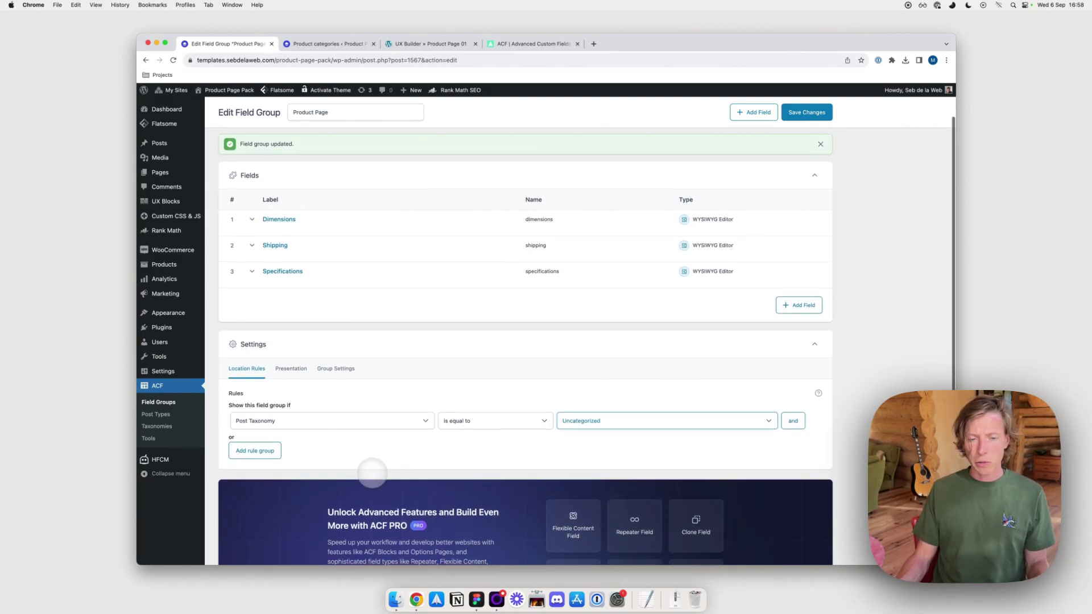
left_click(370, 424)
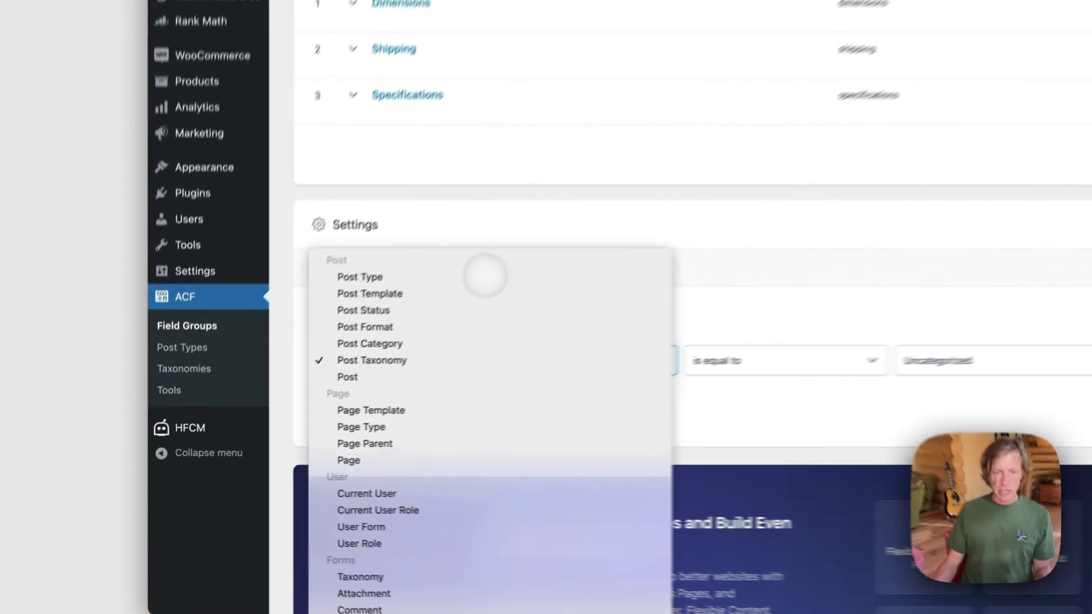
left_click(485, 276)
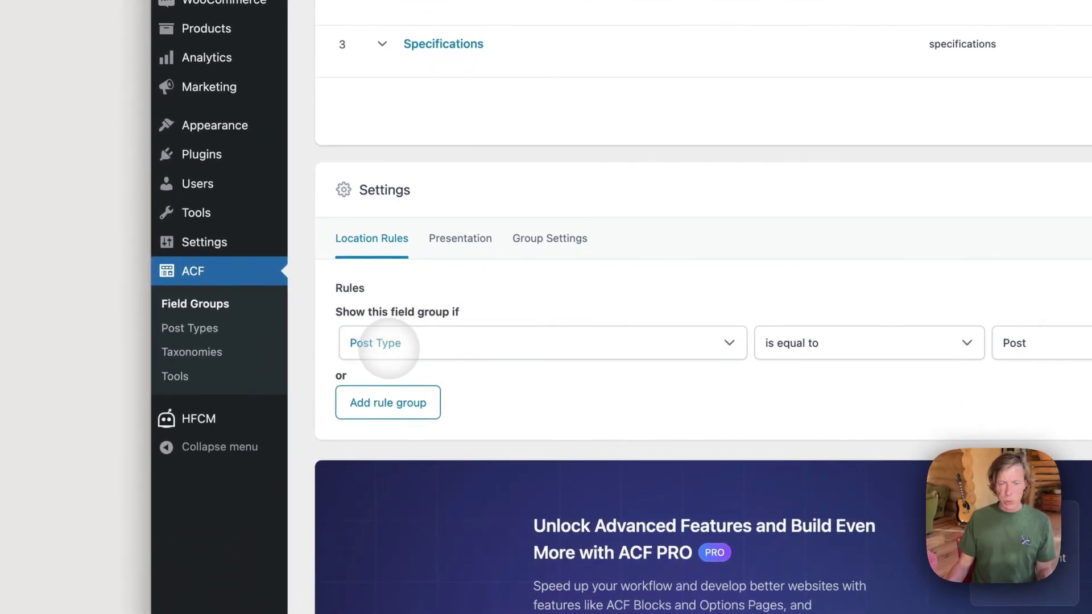
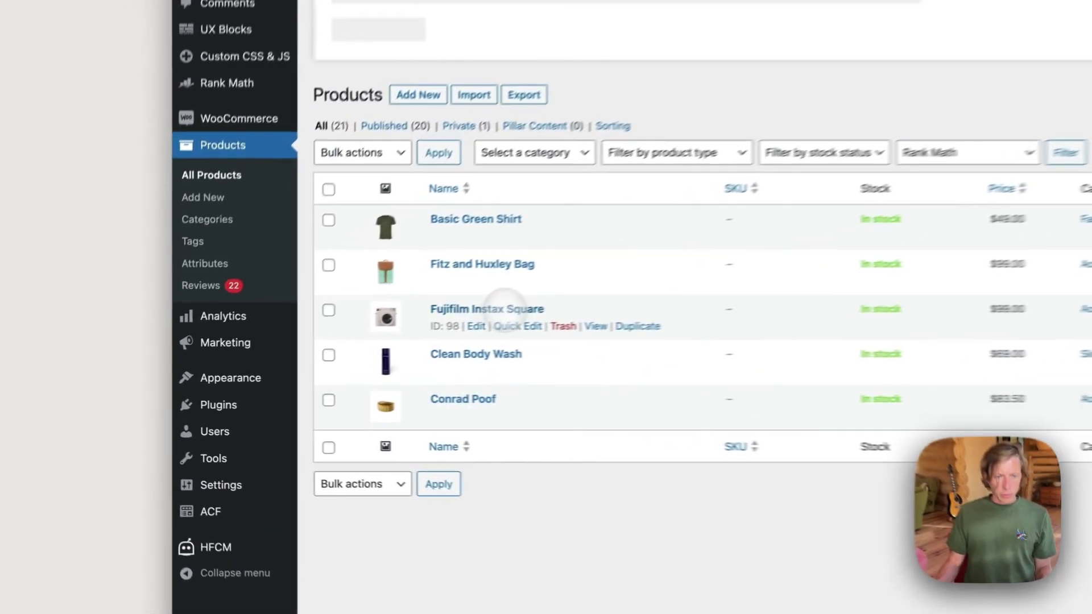
Open the Fujifilm Instax Square product for editing and check its Product Page field section.
left_click(315, 353)
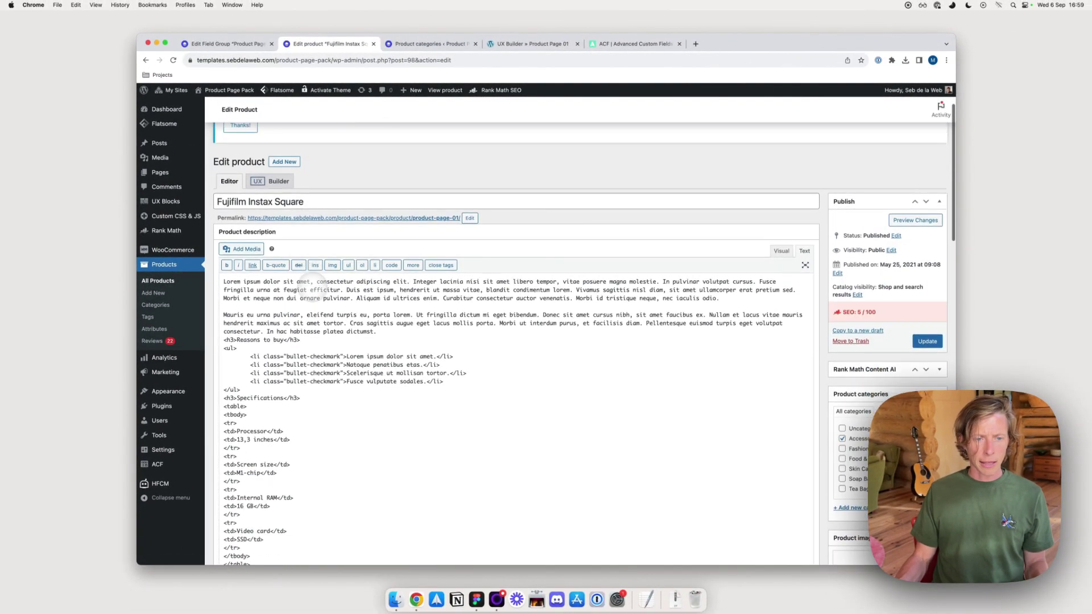
scroll(319, 285, "down", 10)
scroll(337, 296, "down", 2)
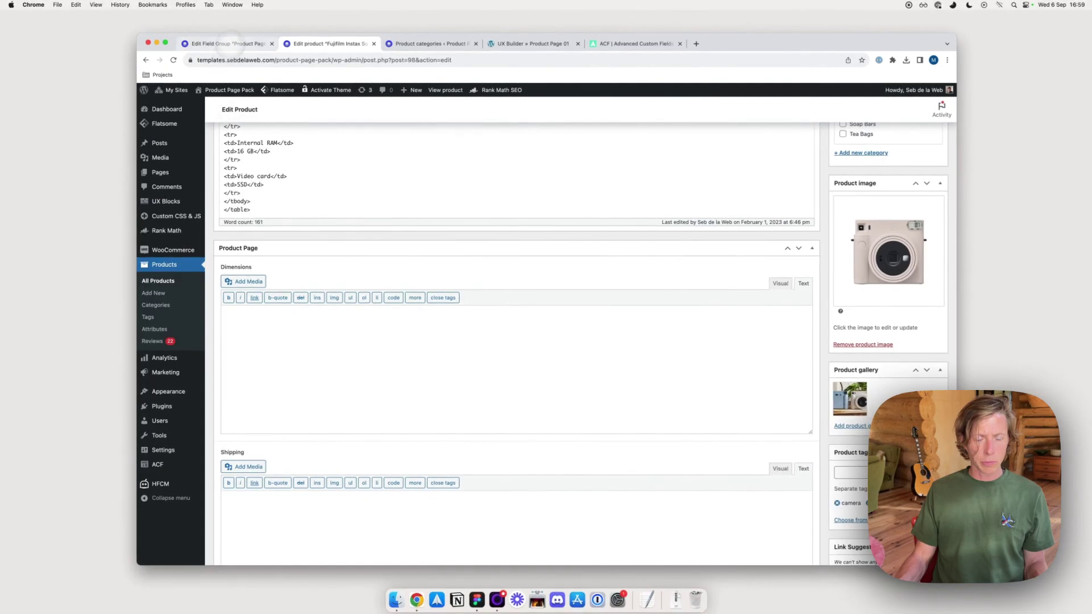
Rename the ACF field group to "Product Page - Custom Fields" and save the changes.
left_click(228, 44)
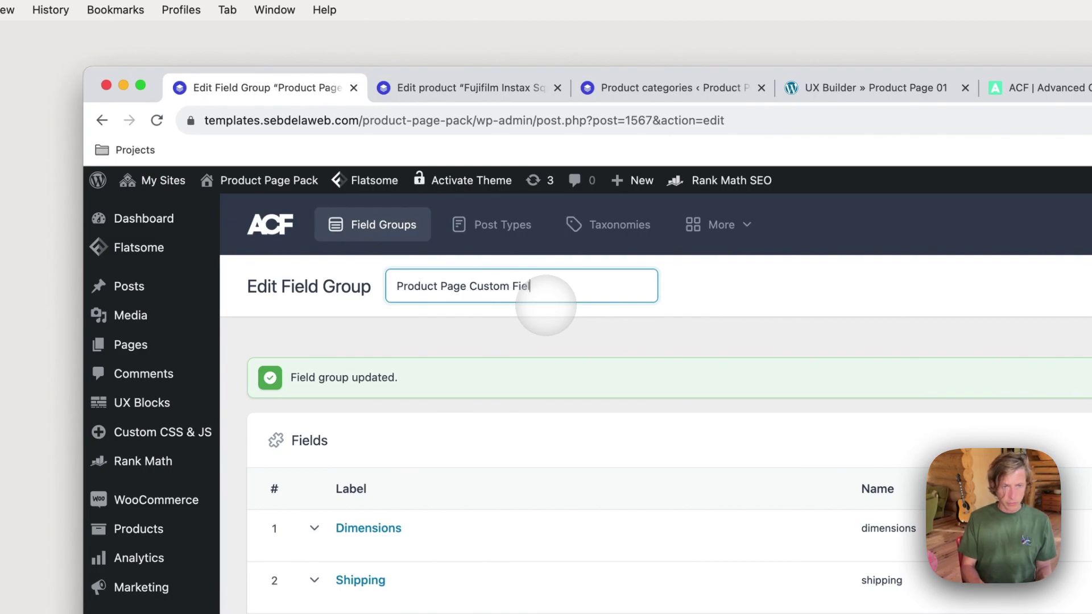
type("ds")
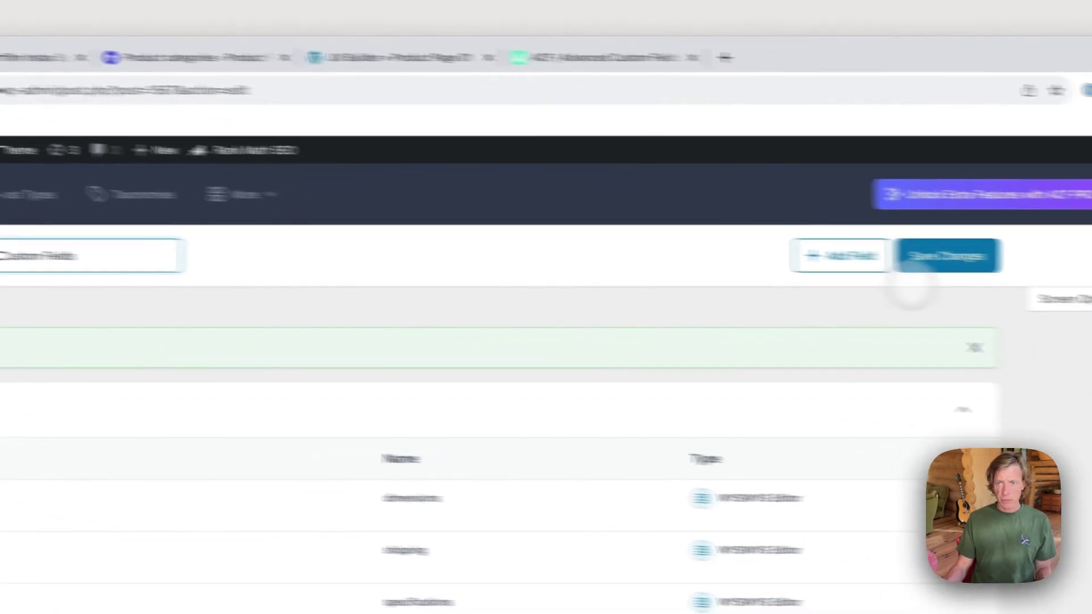
left_click(915, 266)
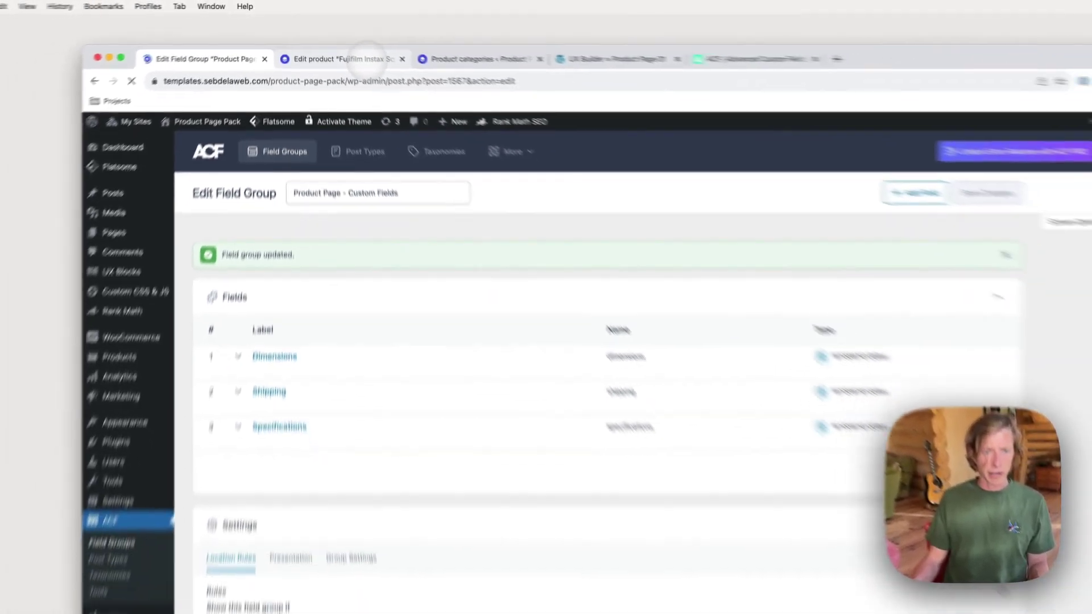
Reload the Fujifilm Instax Square product editor and enter "100 cm x 50cm" in the Dimensions field.
left_click(367, 58)
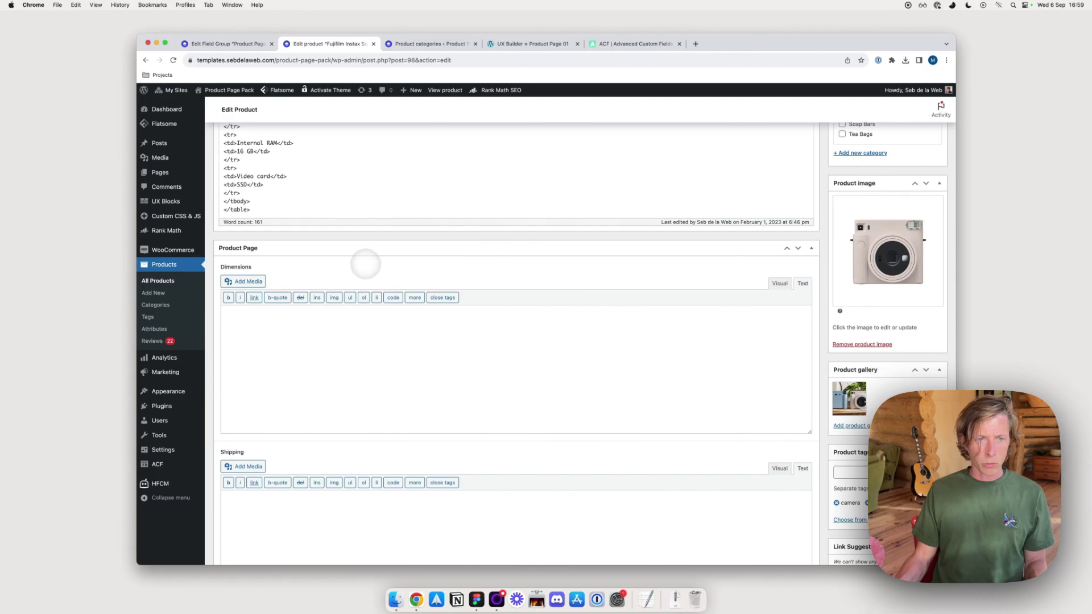
key("super+r")
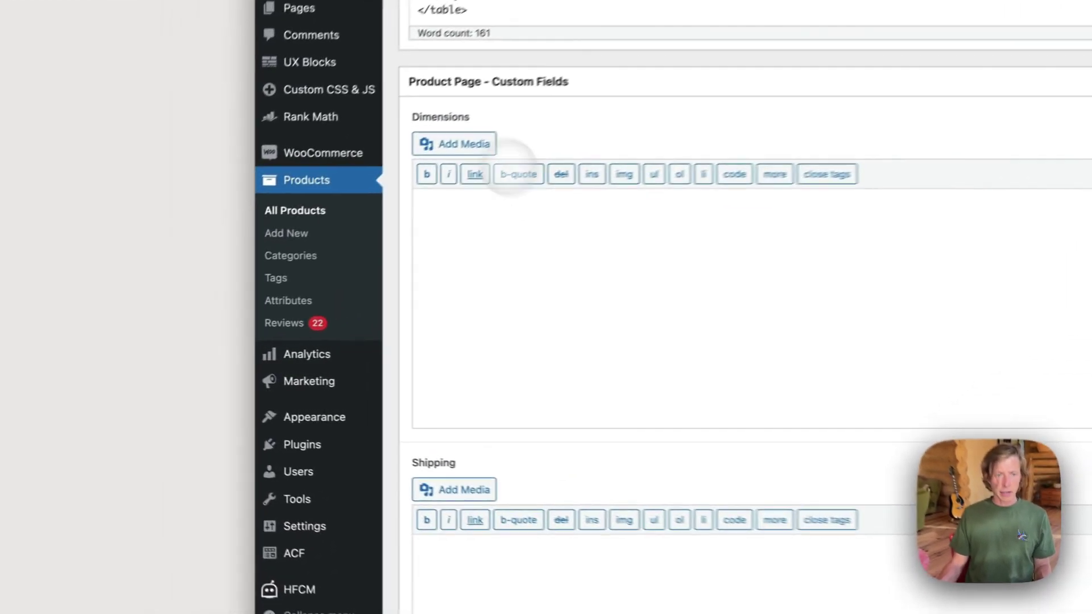
scroll(556, 488, "down", 2)
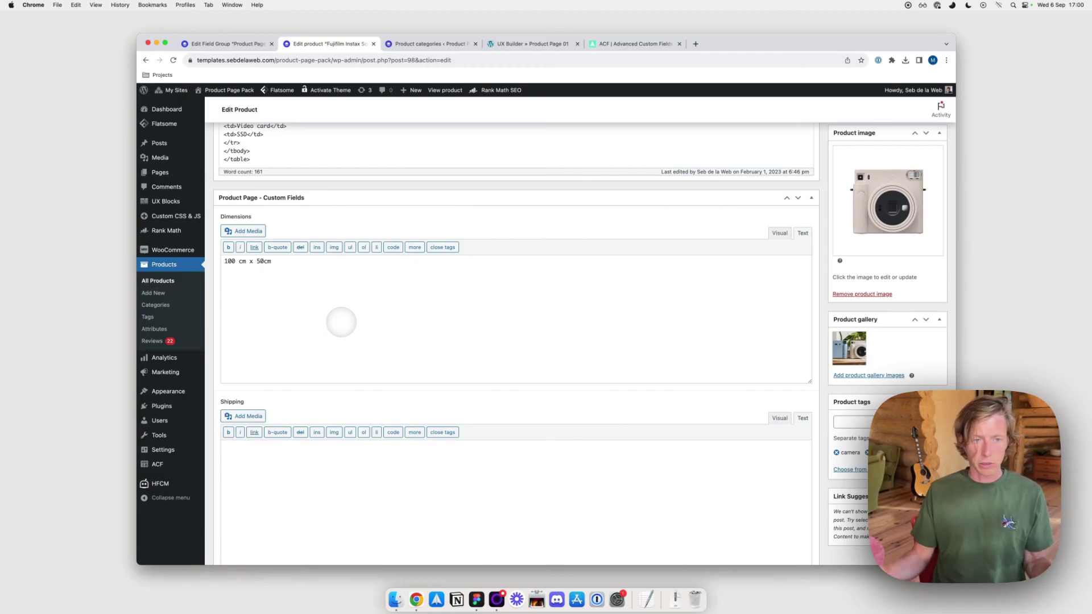
Enter "2 weeks to deliver" in the product's Shipping field.
scroll(387, 347, "down", 1)
left_click(298, 471)
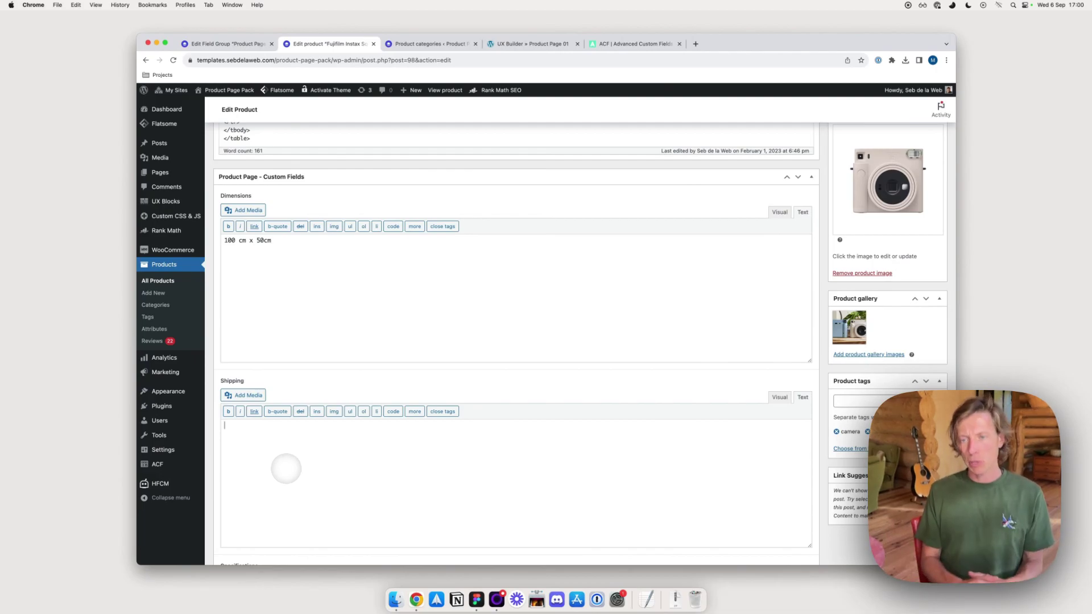
type("2 weeks to ")
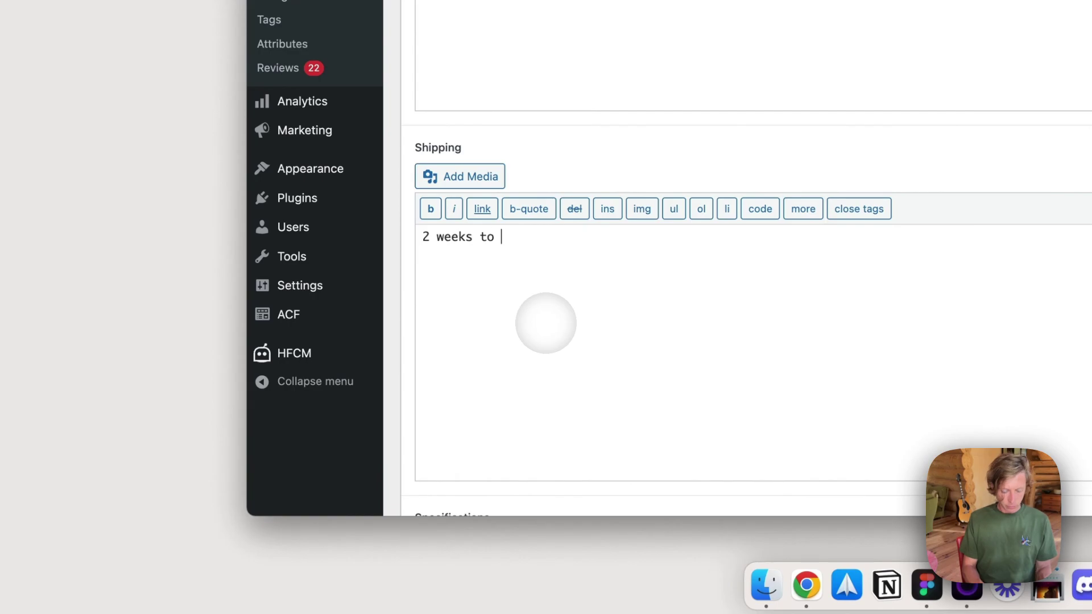
type("deliver")
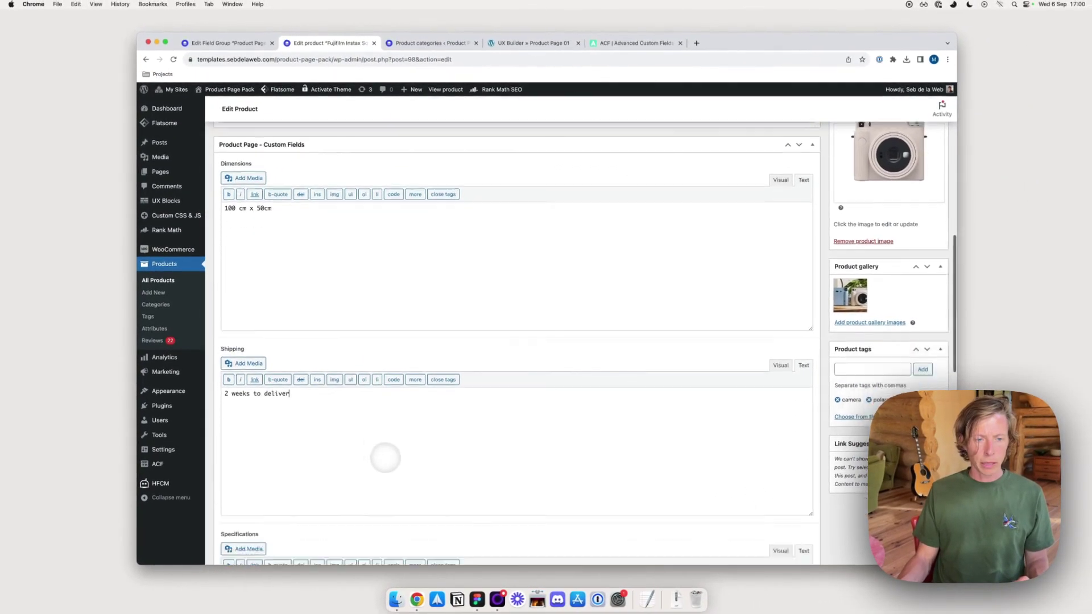
Enter "100GB storage" in the product's Specifications field.
scroll(385, 458, "down", 5)
left_click(364, 461)
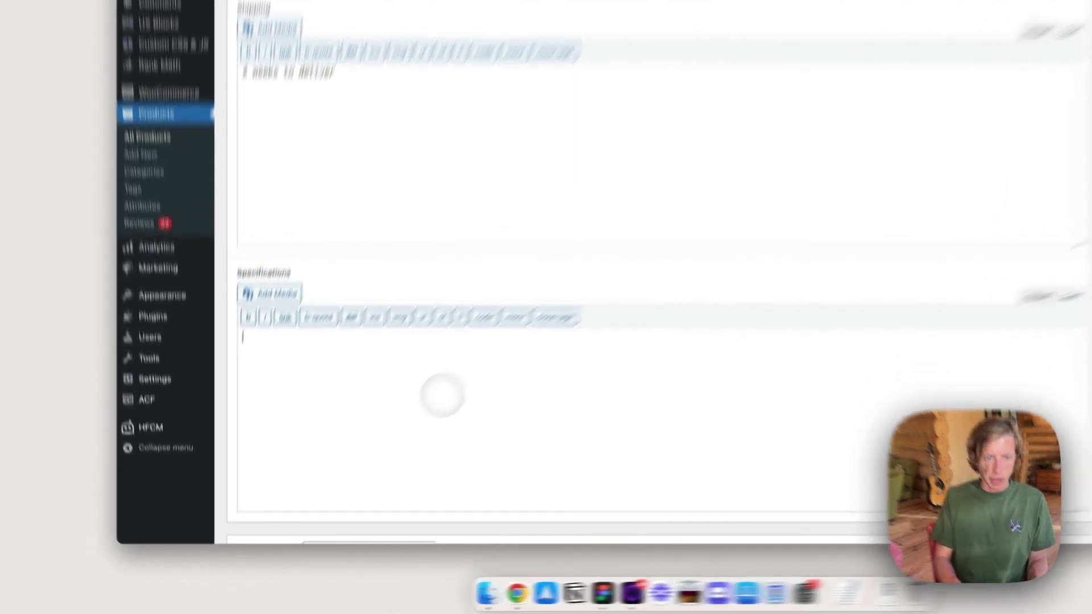
type("100GB")
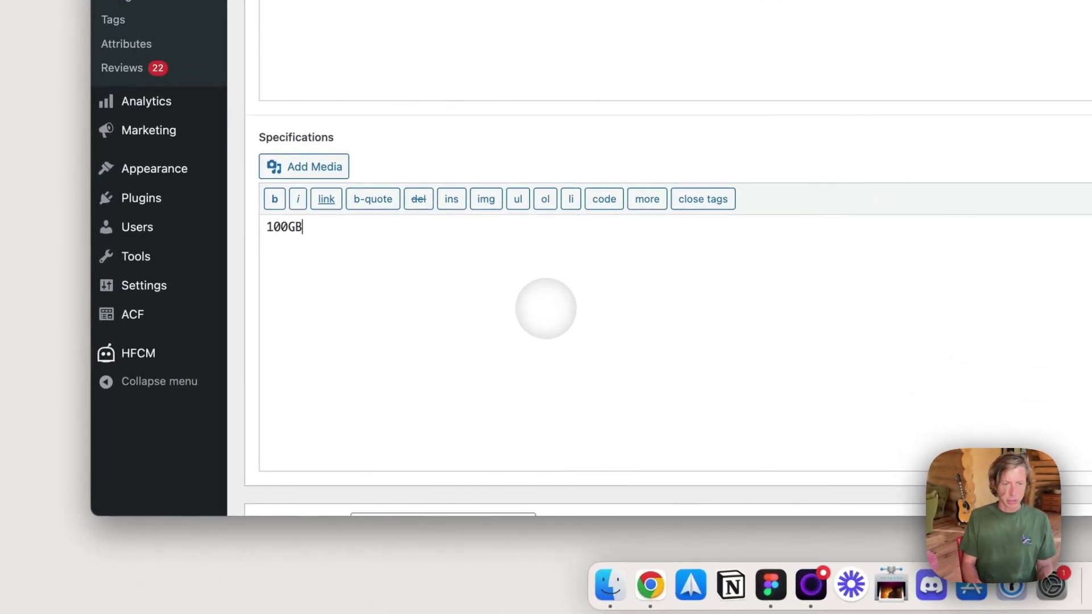
type(" storage")
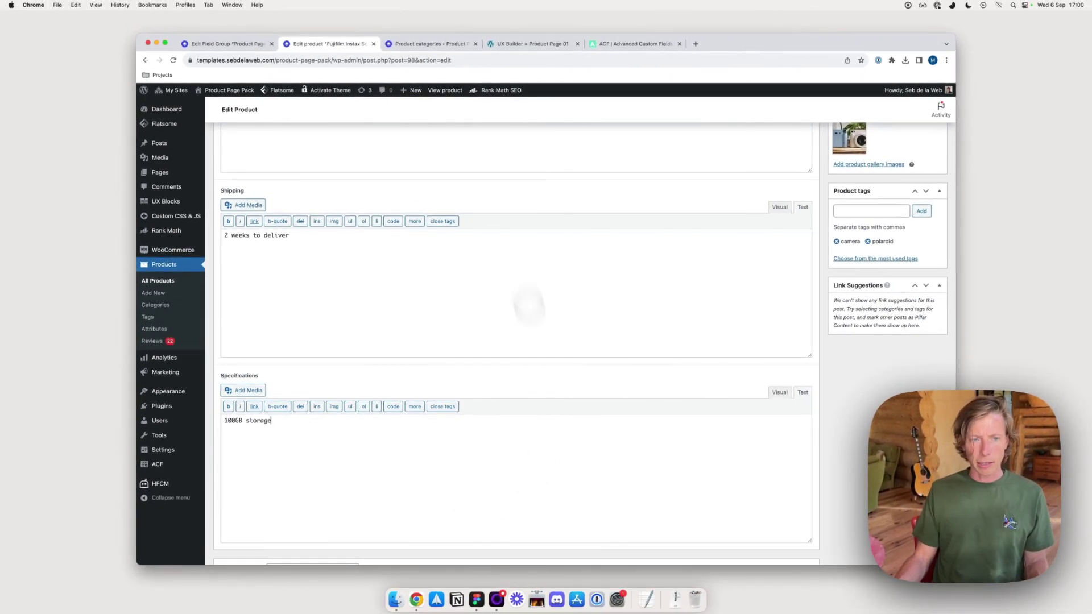
Show the Shipping field in the Visual editor and return it to the Text editor.
scroll(519, 299, "up", 1)
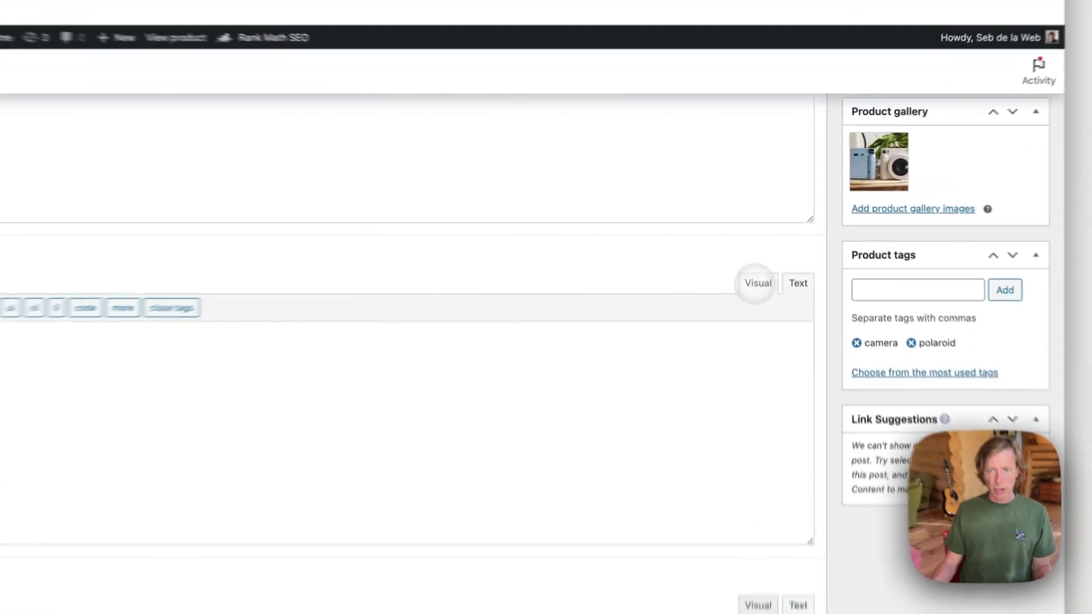
left_click(780, 231)
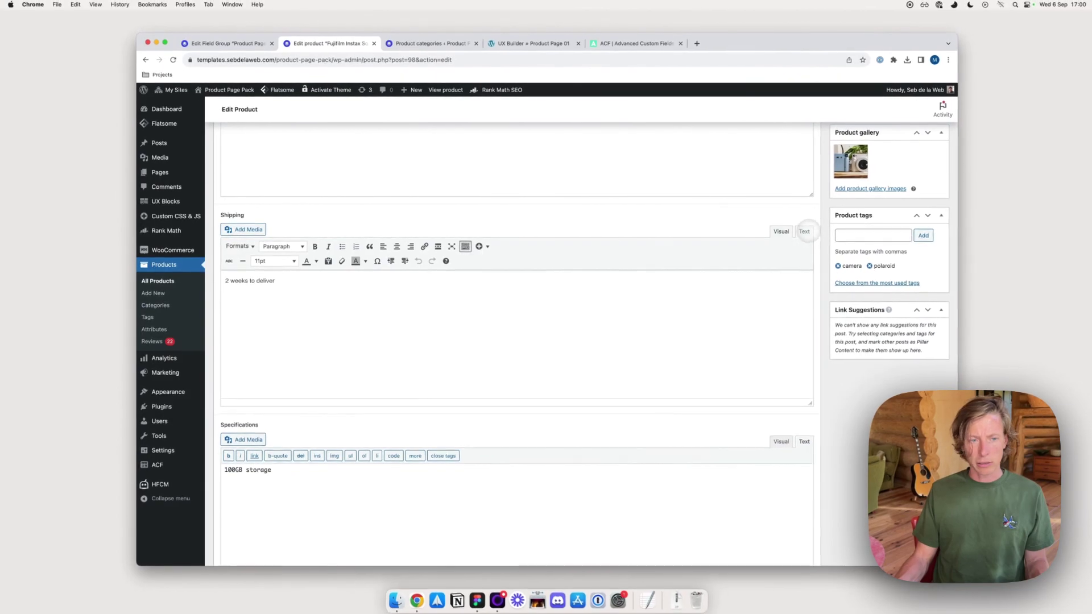
left_click(959, 243)
Review the filled-in custom fields and update the Fujifilm Instax Square product.
scroll(414, 296, "up", 4)
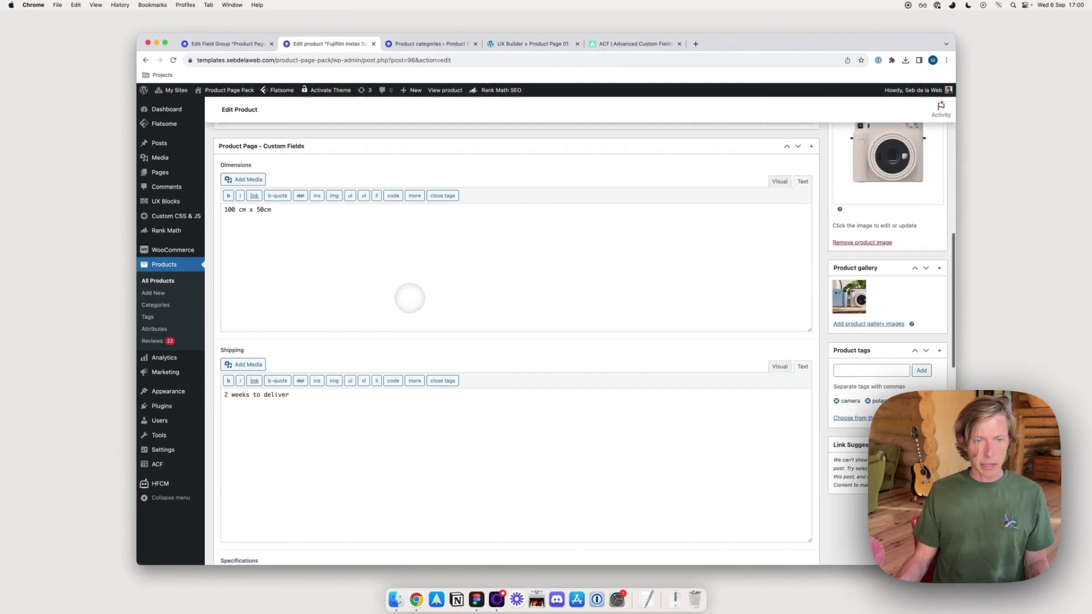
scroll(378, 333, "down", 4)
scroll(378, 332, "up", 10)
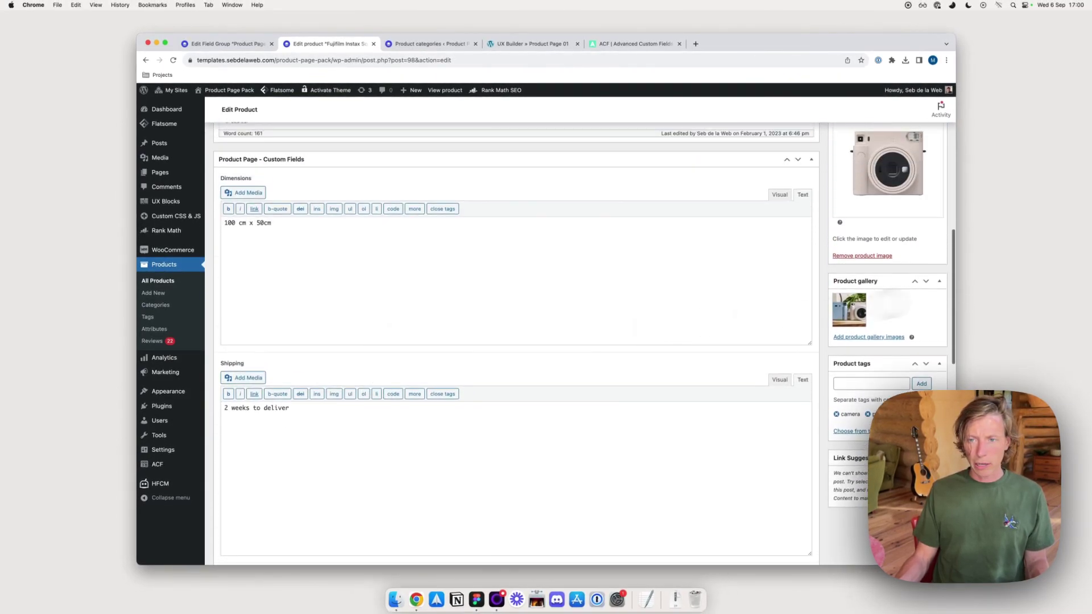
scroll(378, 332, "up", 1)
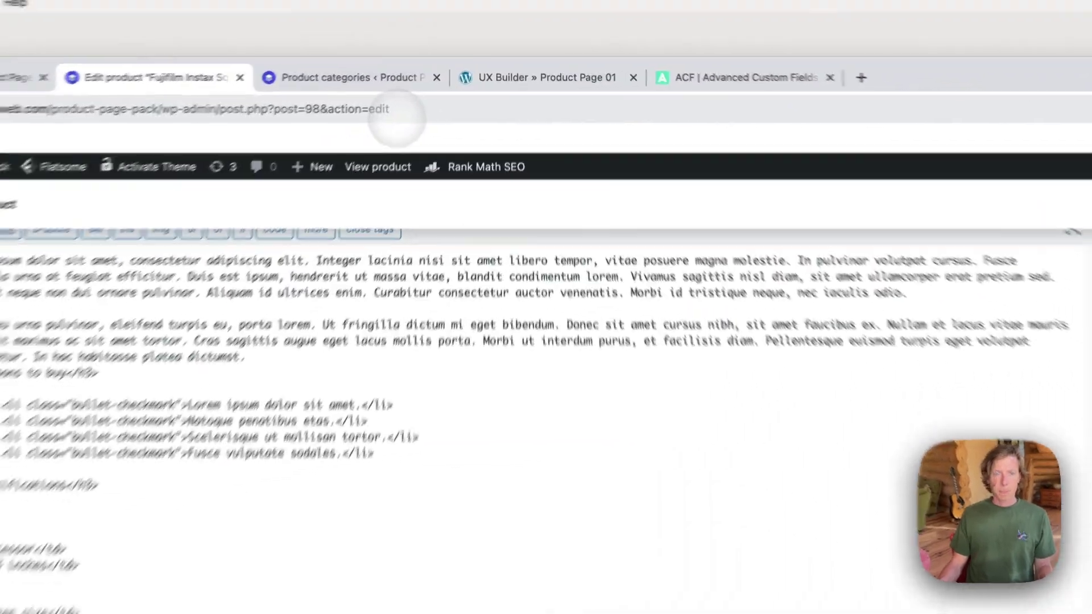
key("super+r")
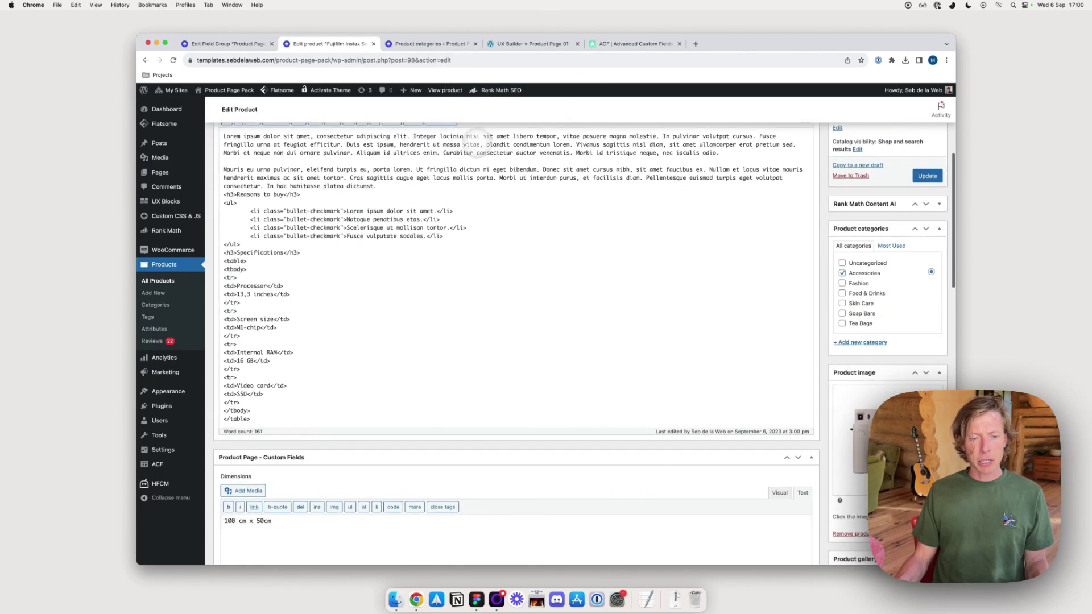
scroll(472, 137, "down", 2)
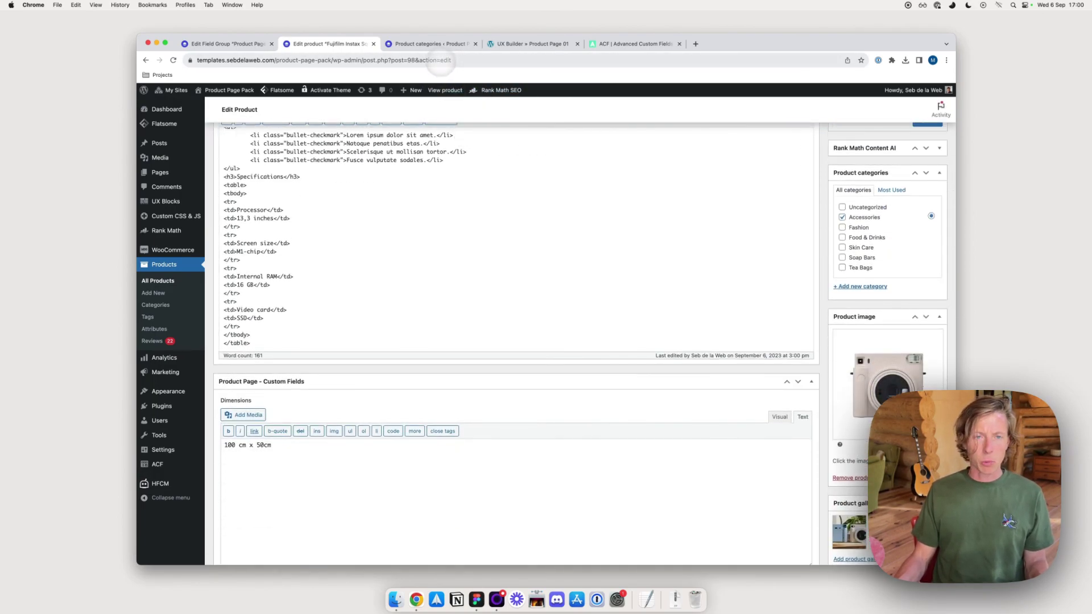
Search Google for "acf field shortcode" in a new browser tab and open ACF's Shortcode documentation page.
left_click(431, 44)
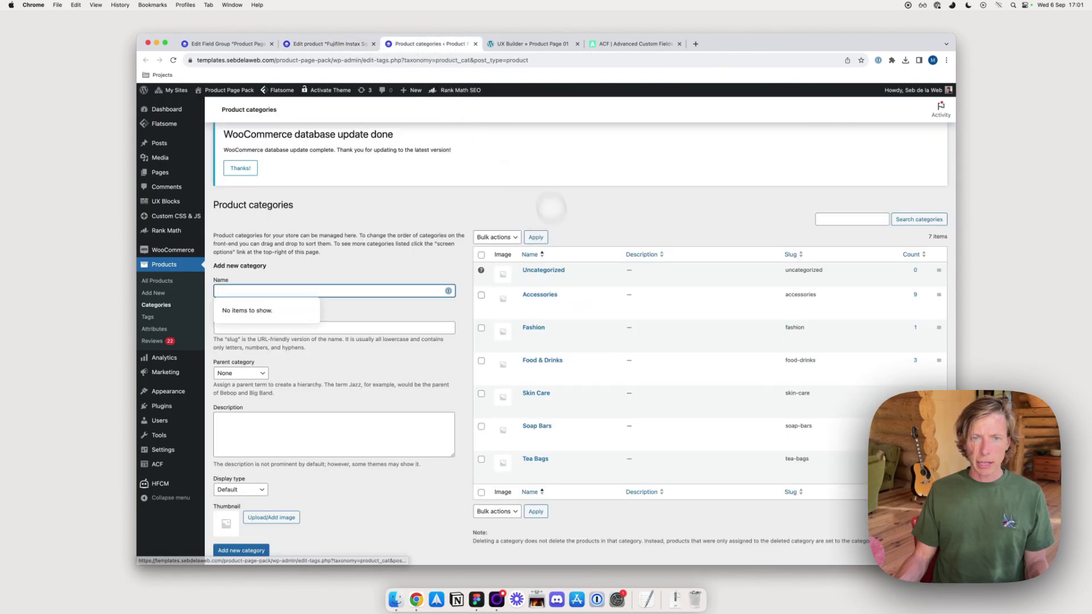
left_click(533, 44)
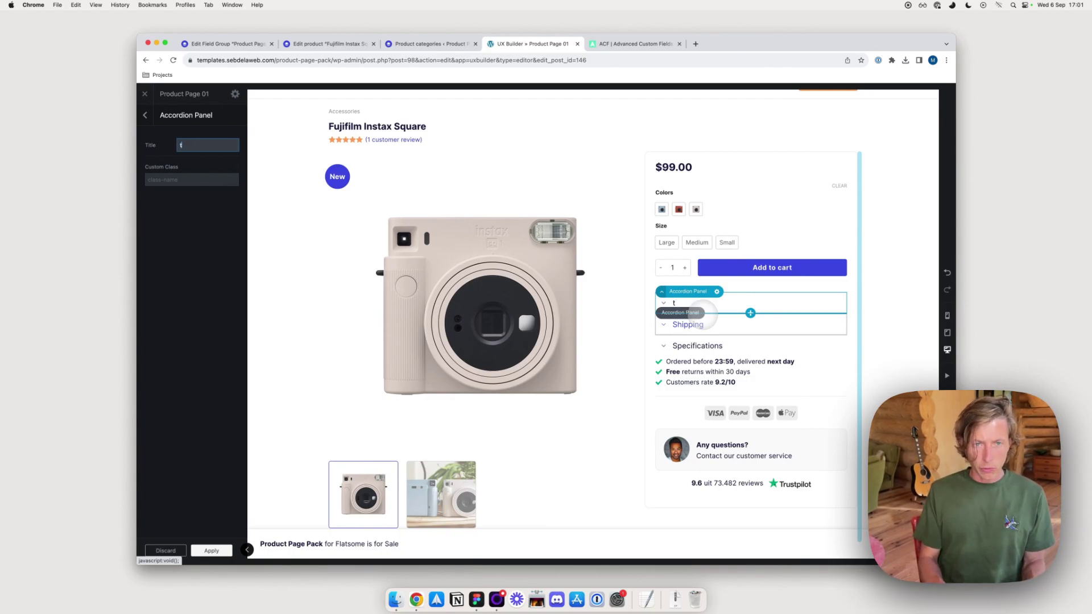
key("super+t")
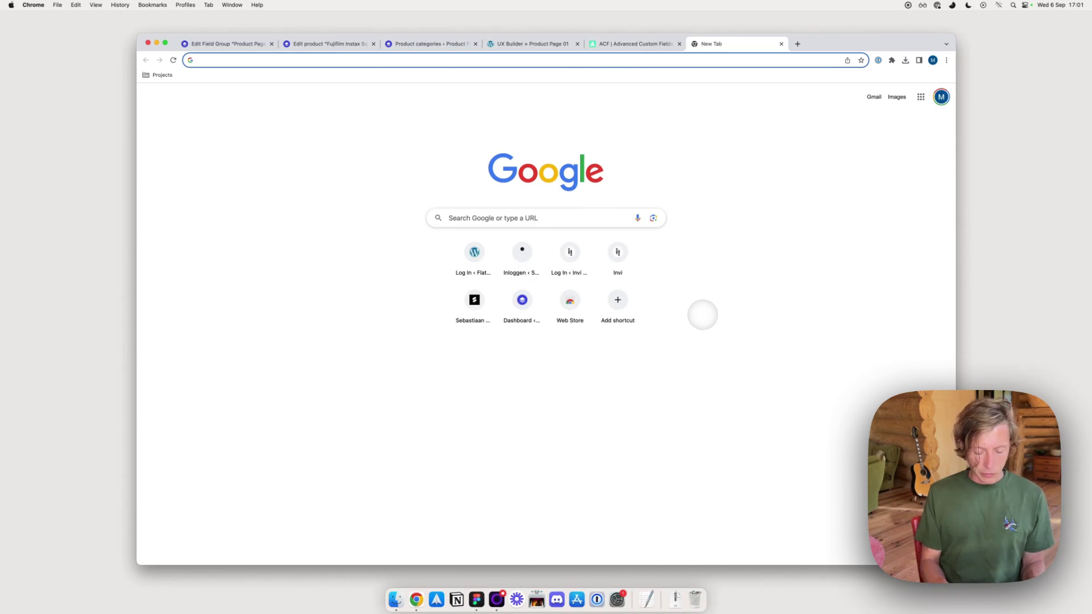
type("acf")
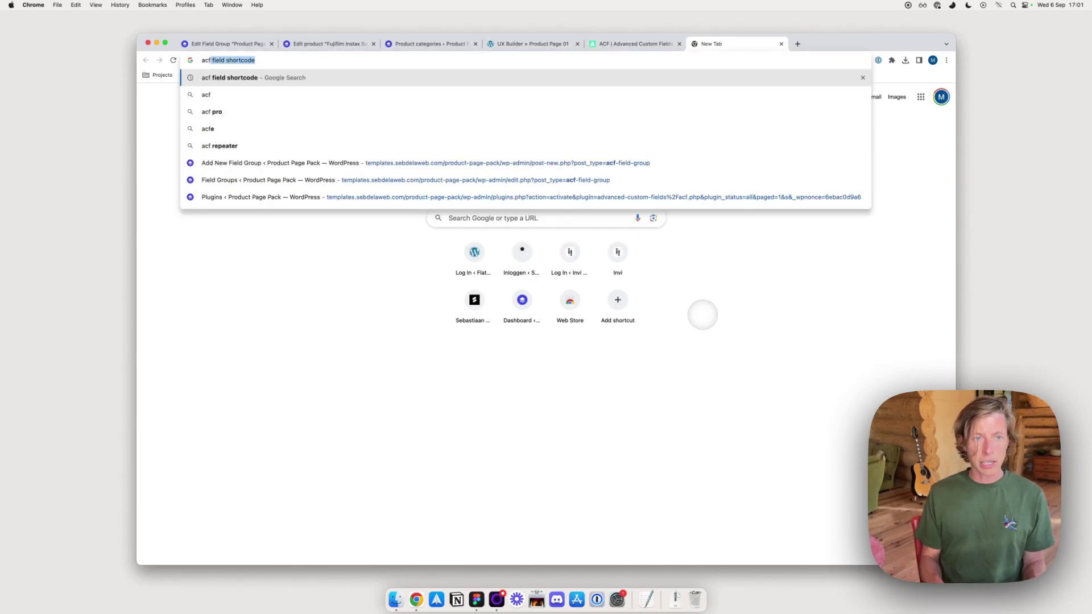
key("Return")
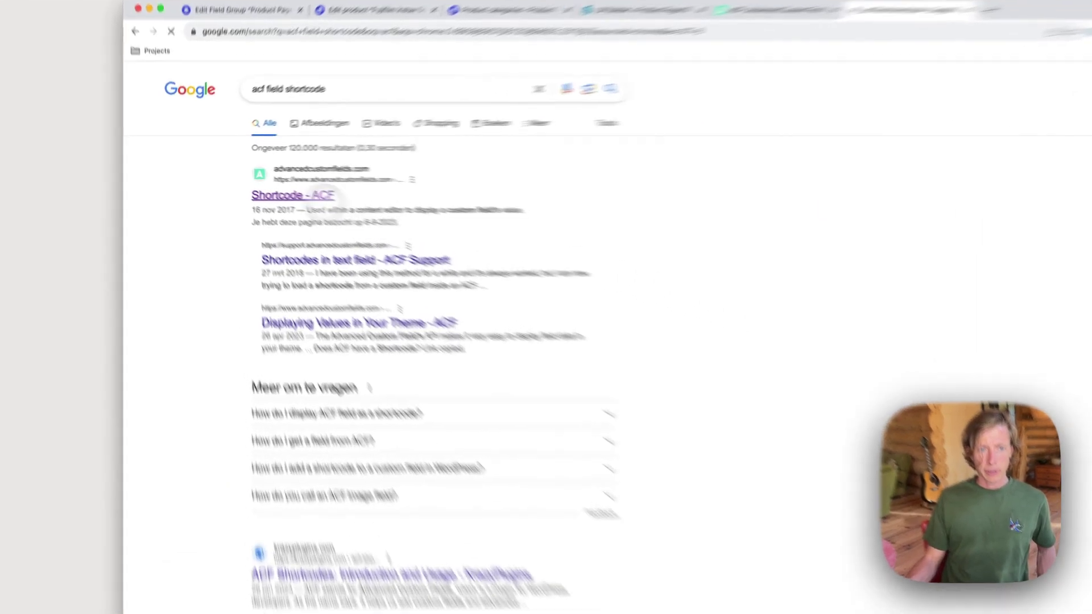
left_click(345, 219)
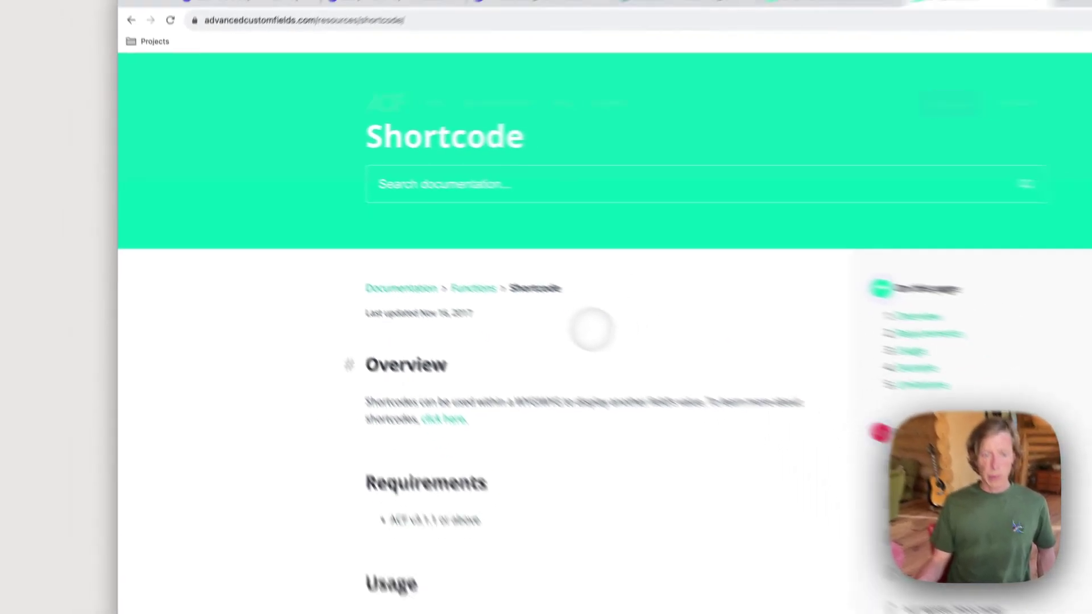
Select the example shortcode [acf field="field_name" post_id="123"] in the documentation's Usage section.
scroll(729, 398, "down", 5)
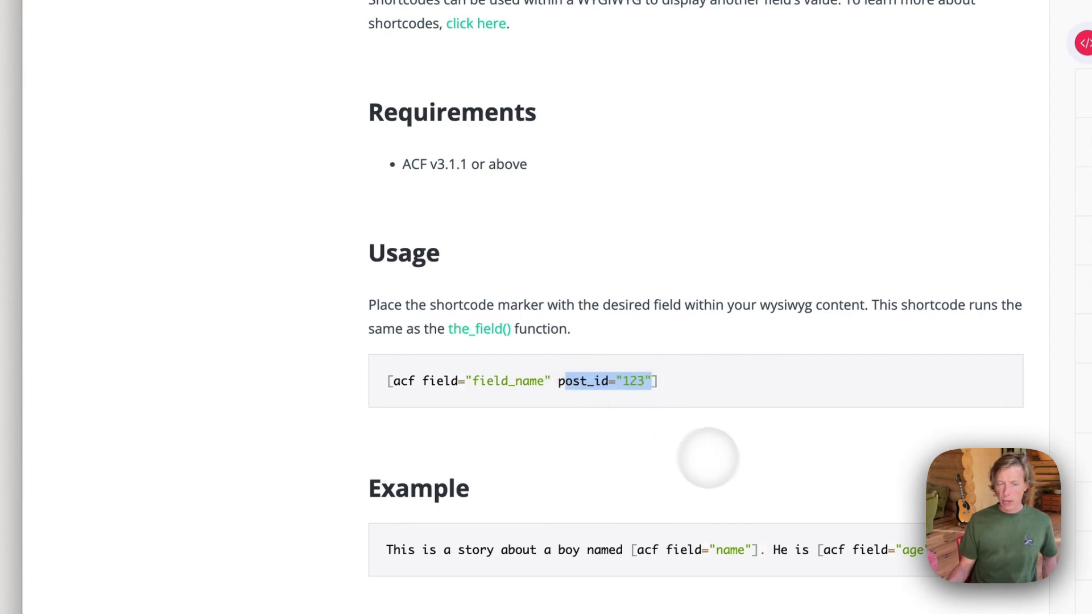
left_click(562, 372)
left_click_drag(659, 381, 358, 375)
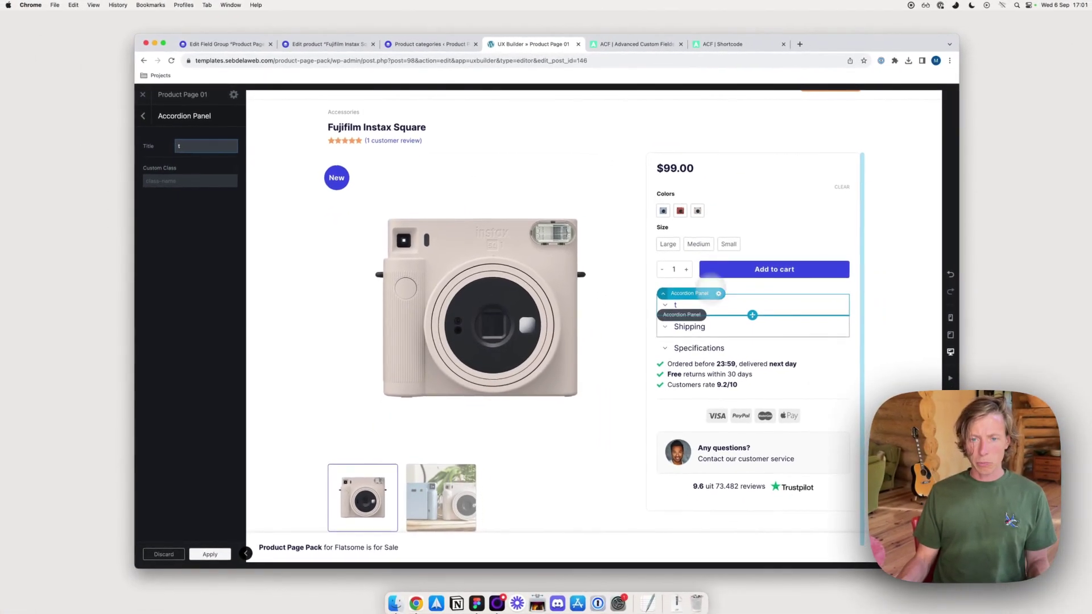
Return to the UX Builder page, expand the first accordion panel and set its title to "Dimensions".
left_click(685, 305)
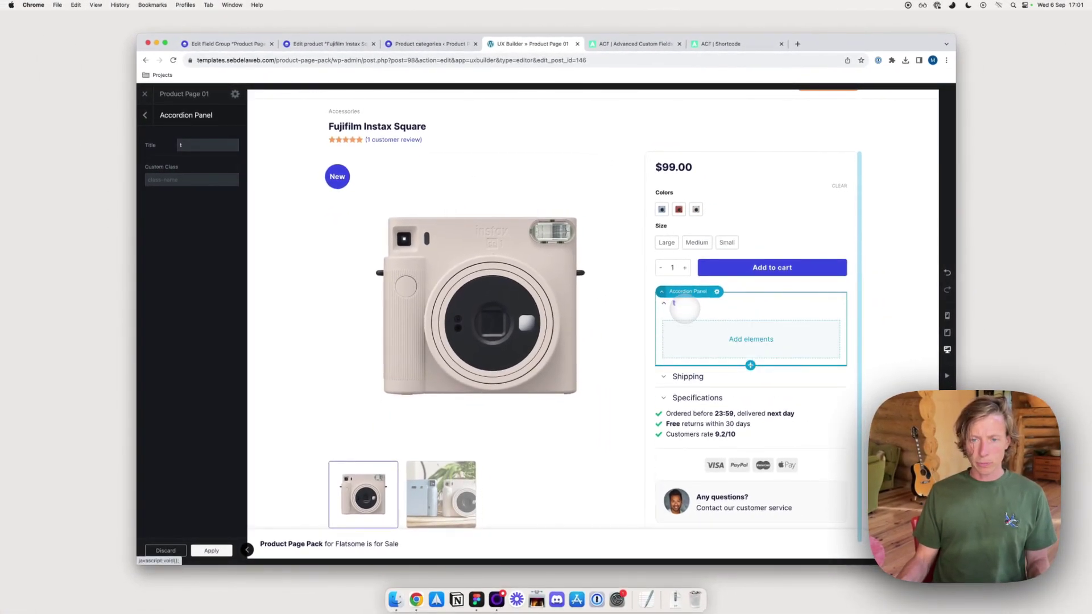
key("BackSpace")
type("Dimensions")
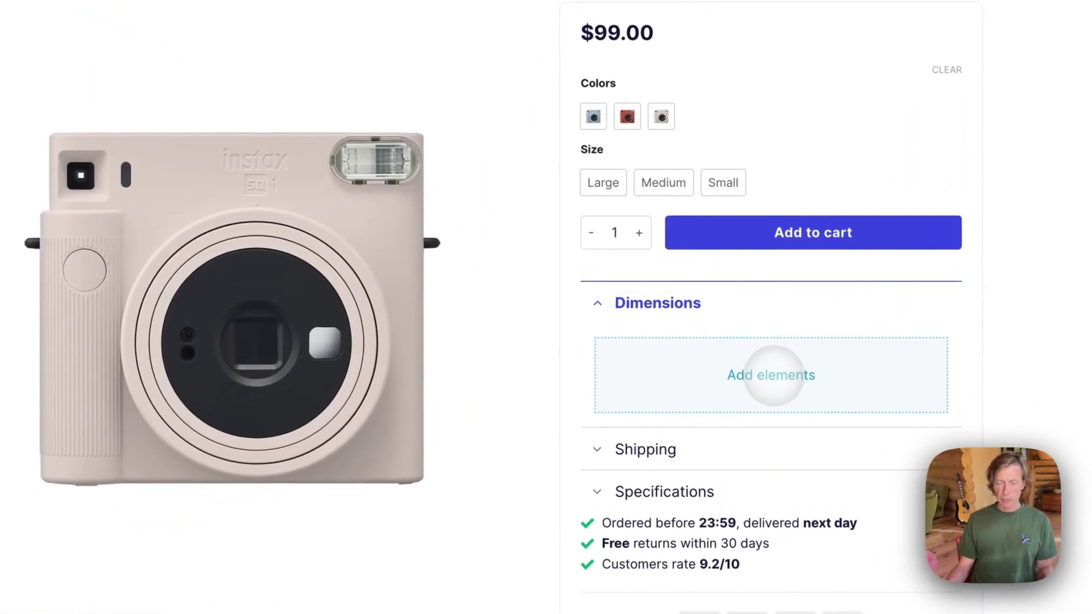
Find the HTML element and add it inside the empty Dimensions accordion panel.
left_click(754, 344)
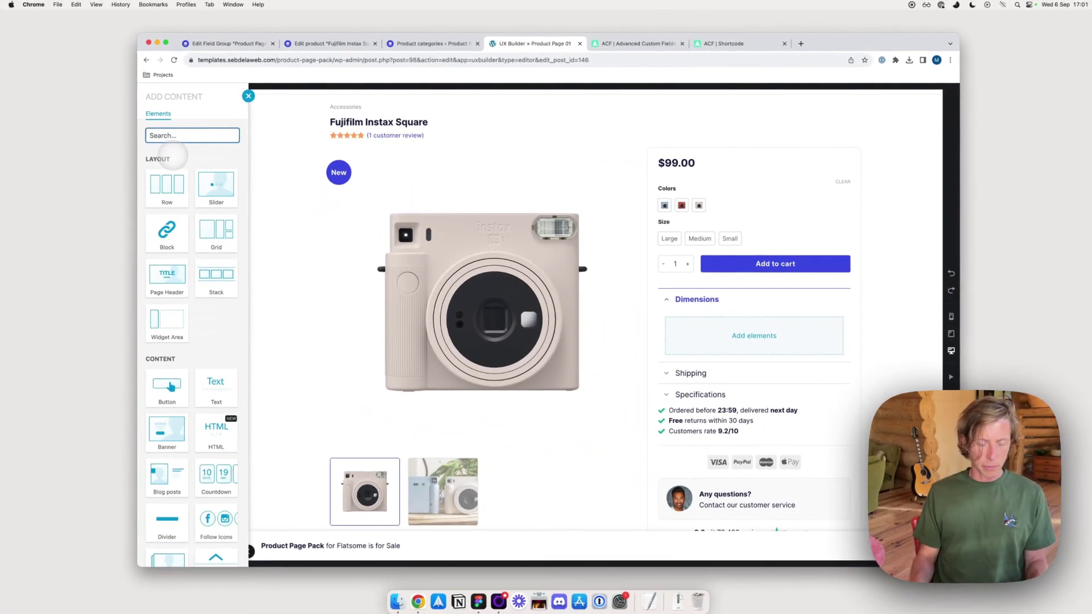
type("htm")
key("BackSpace")
key("BackSpace")
key("BackSpace")
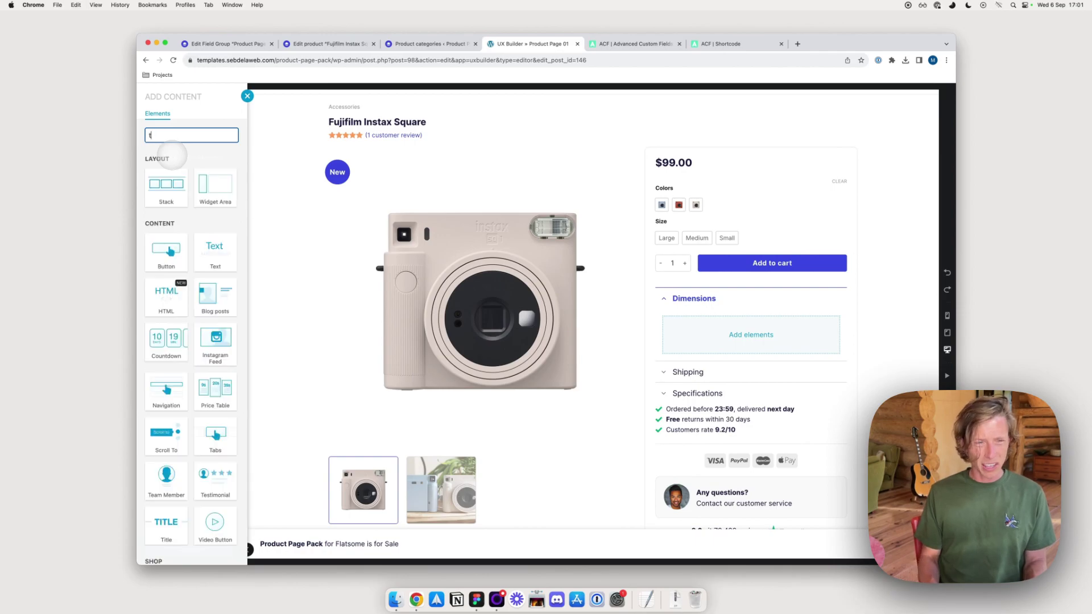
type("tex")
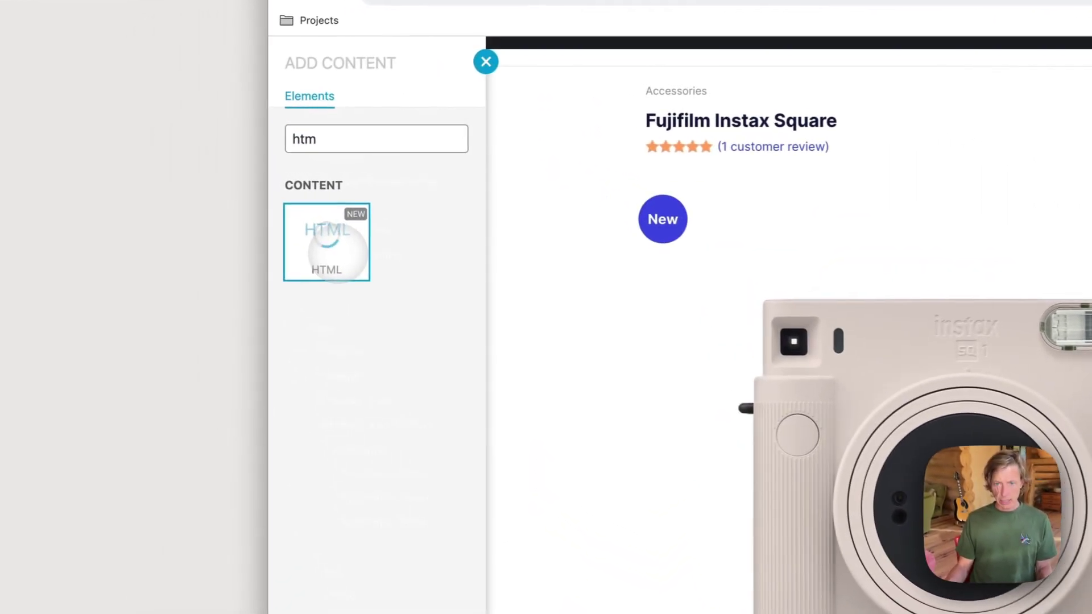
left_click(162, 190)
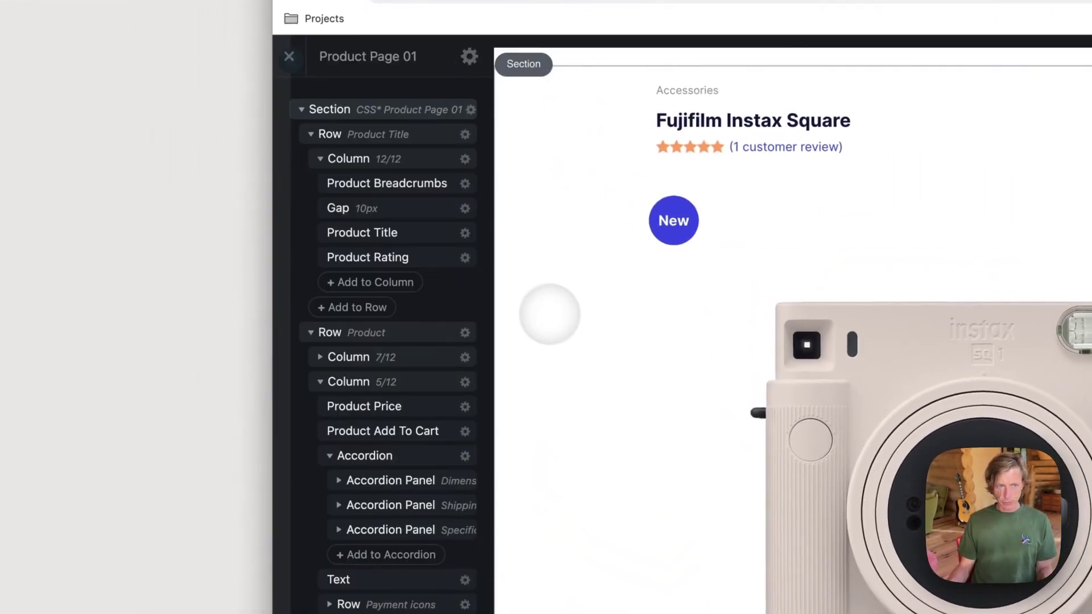
Paste the ACF shortcode into the new HTML element and remove its post_id="123" attribute.
left_click(433, 274)
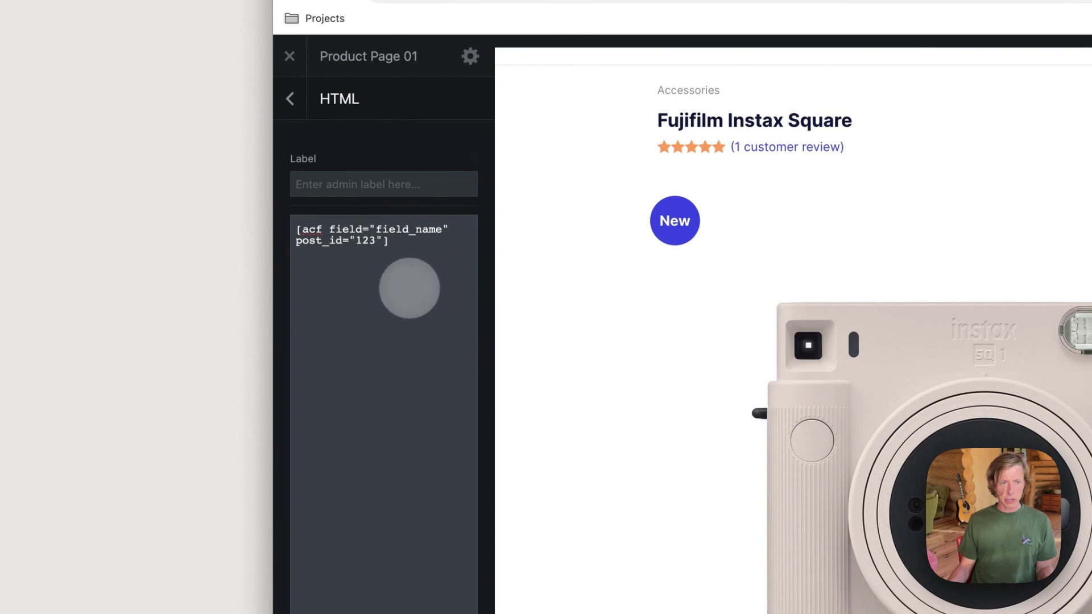
left_click_drag(380, 240, 297, 236)
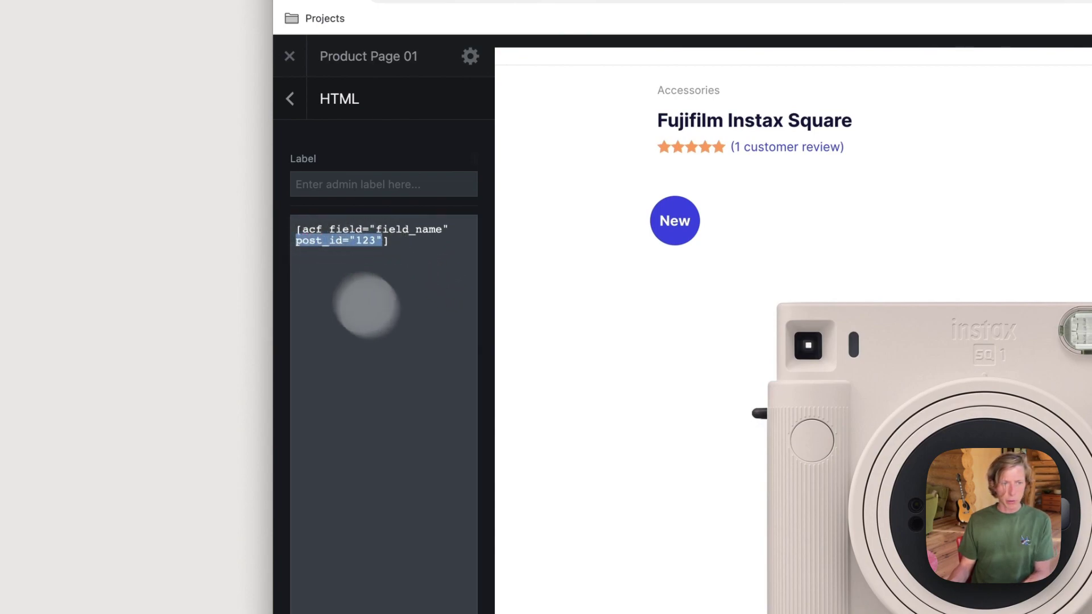
key("BackSpace")
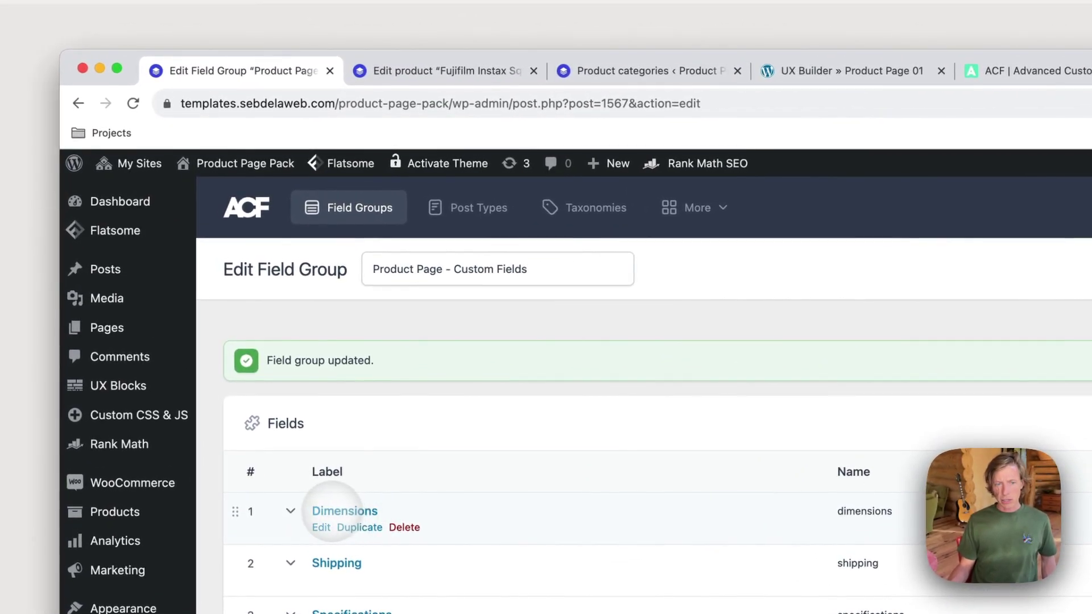
Return to the UX Builder page and replace field_name in the shortcode with "Dimension".
left_click(796, 72)
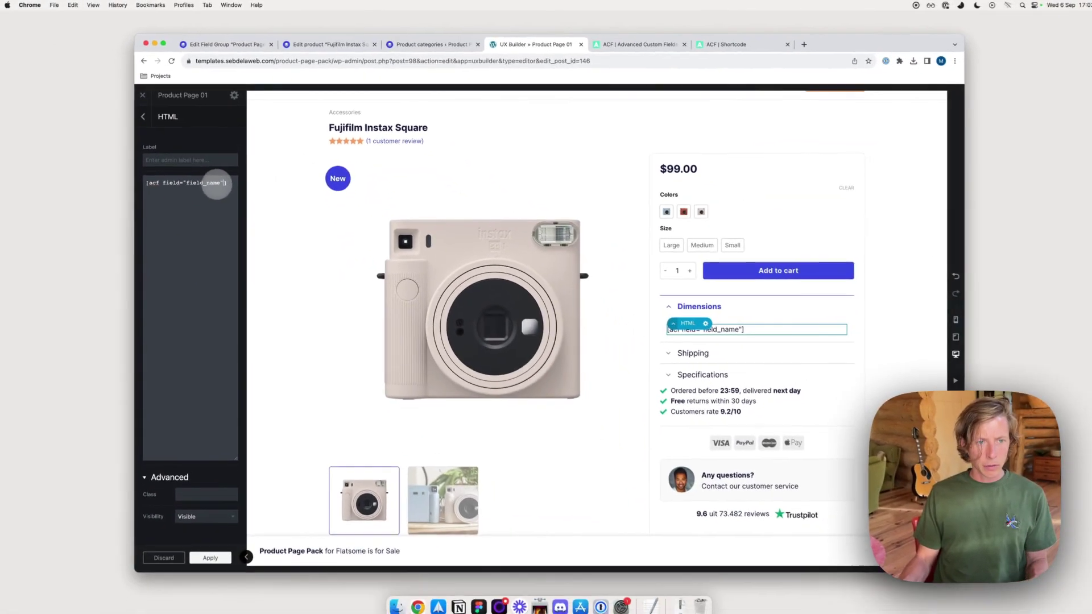
double_click(132, 353)
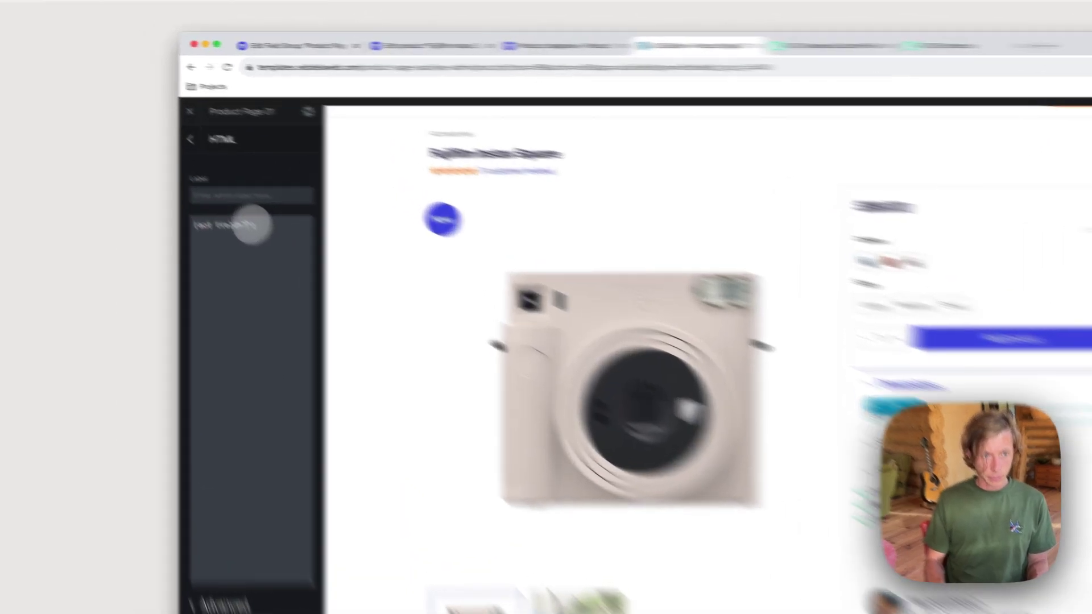
type("Dimensio")
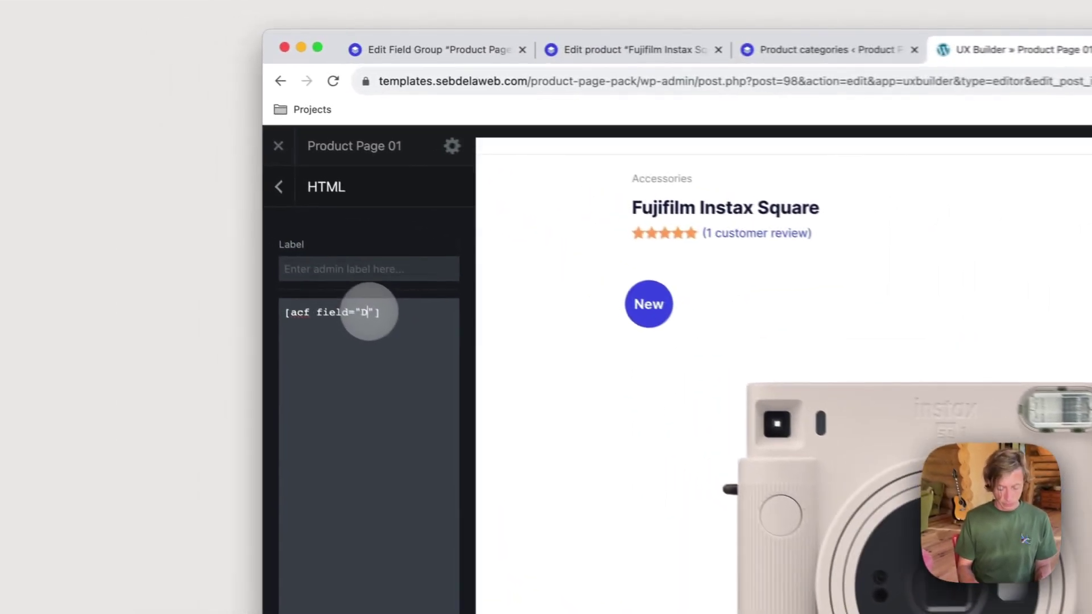
type("n")
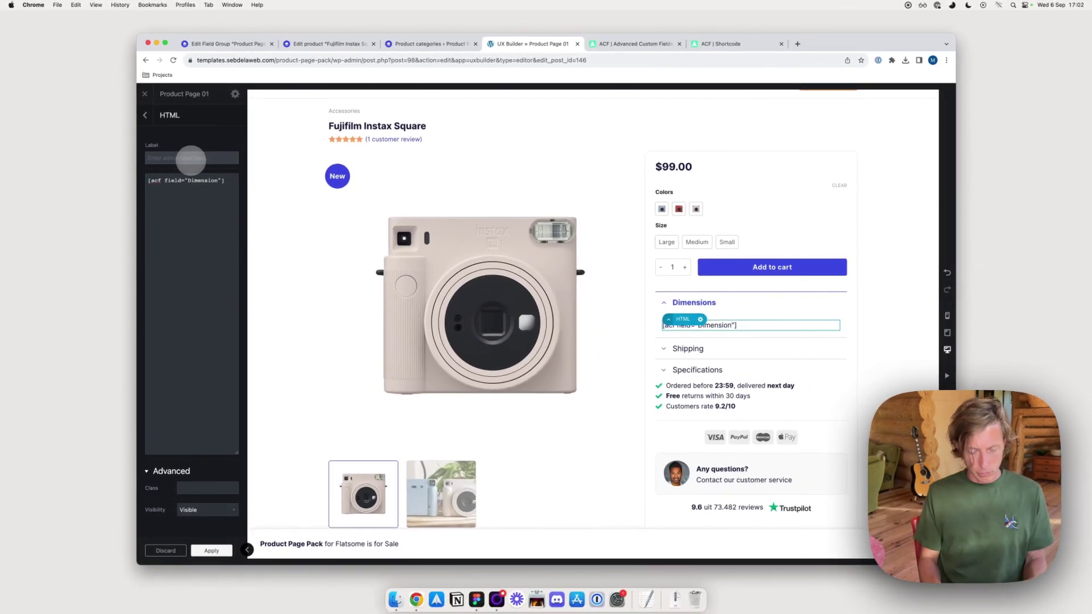
Label the HTML element "ACF Field - Dimensions" and return to the element tree.
type("ACF Field")
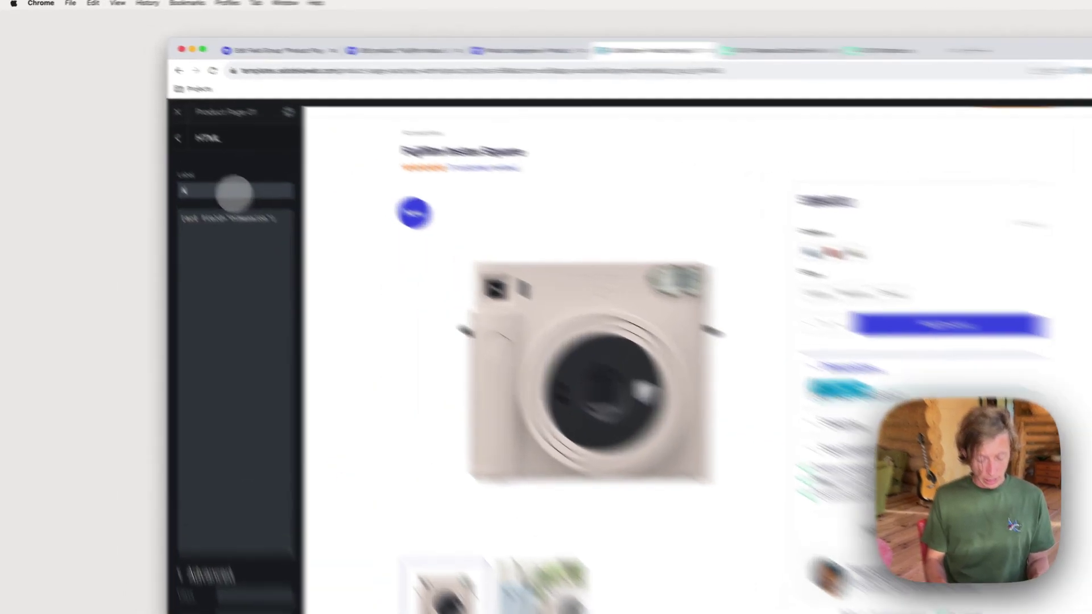
type(" -")
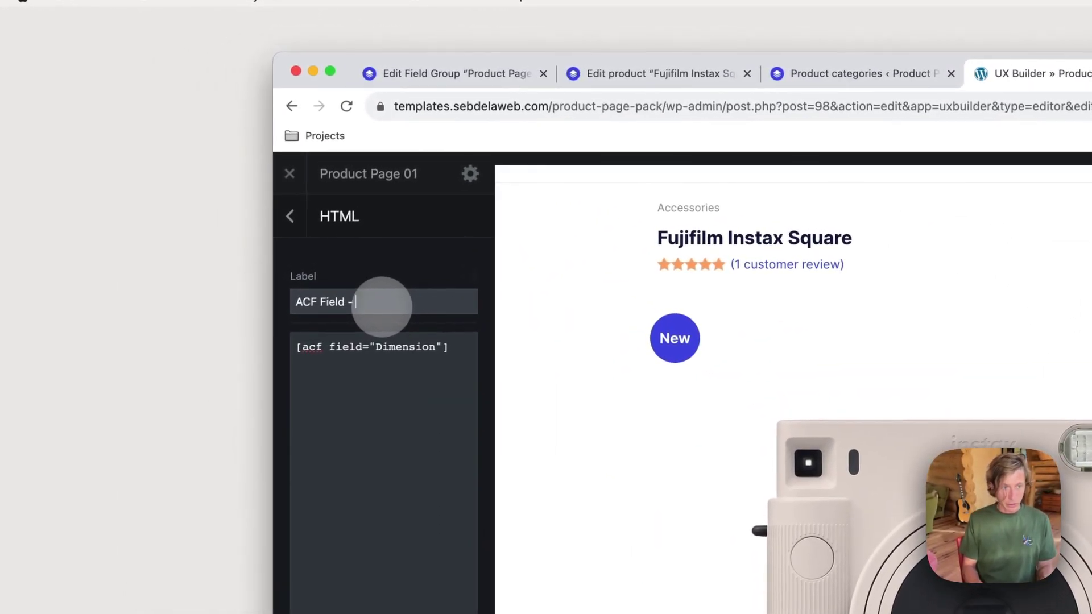
type(" Dimensions")
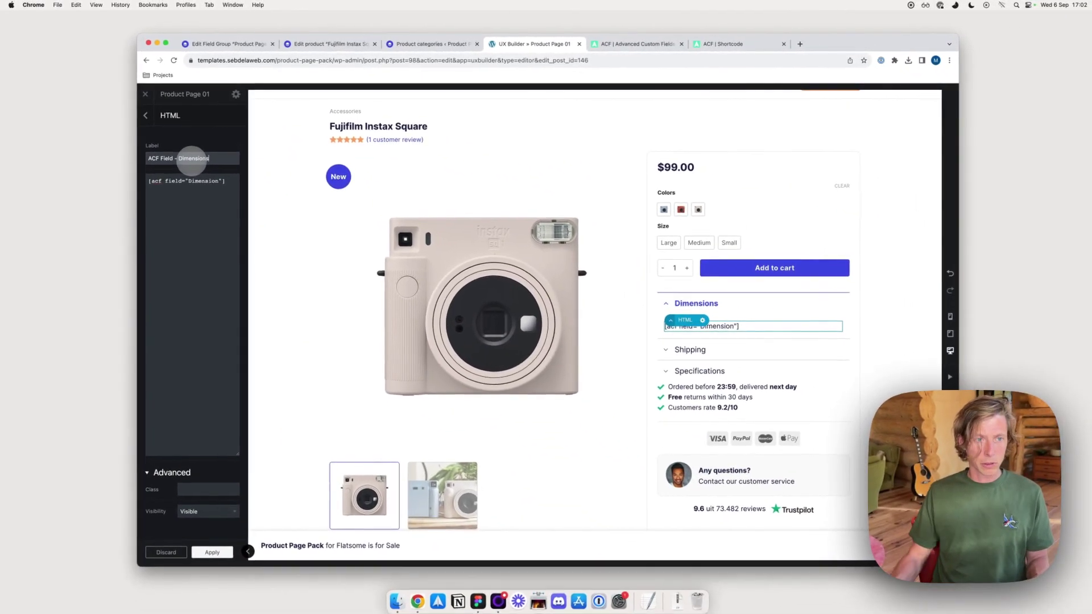
left_click(145, 115)
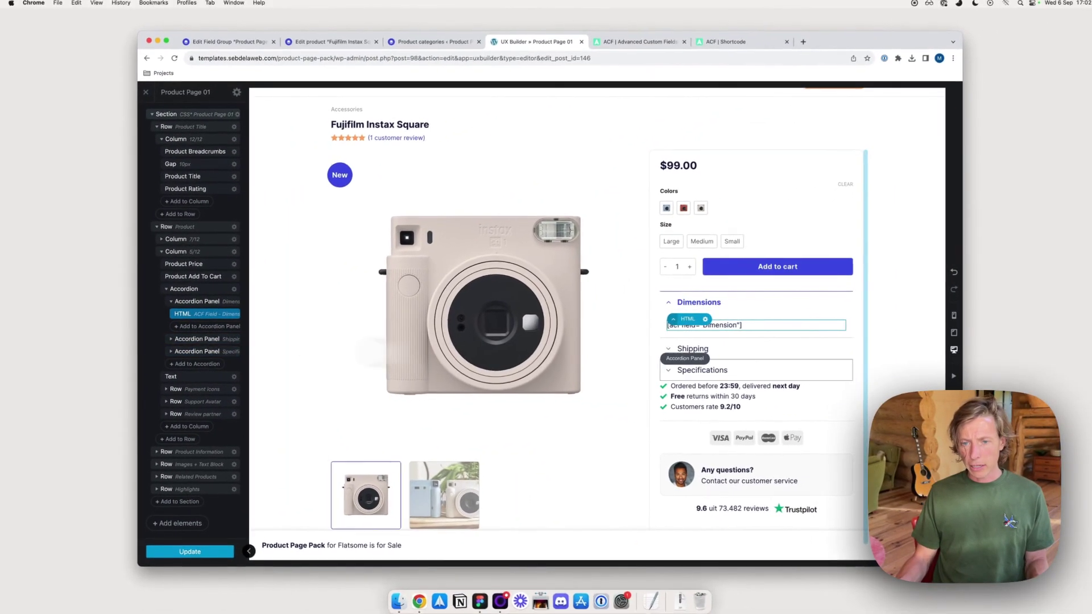
Reopen the HTML element in the Dimensions panel and correct its shortcode to [acf field="Dimensions"].
left_click(751, 327)
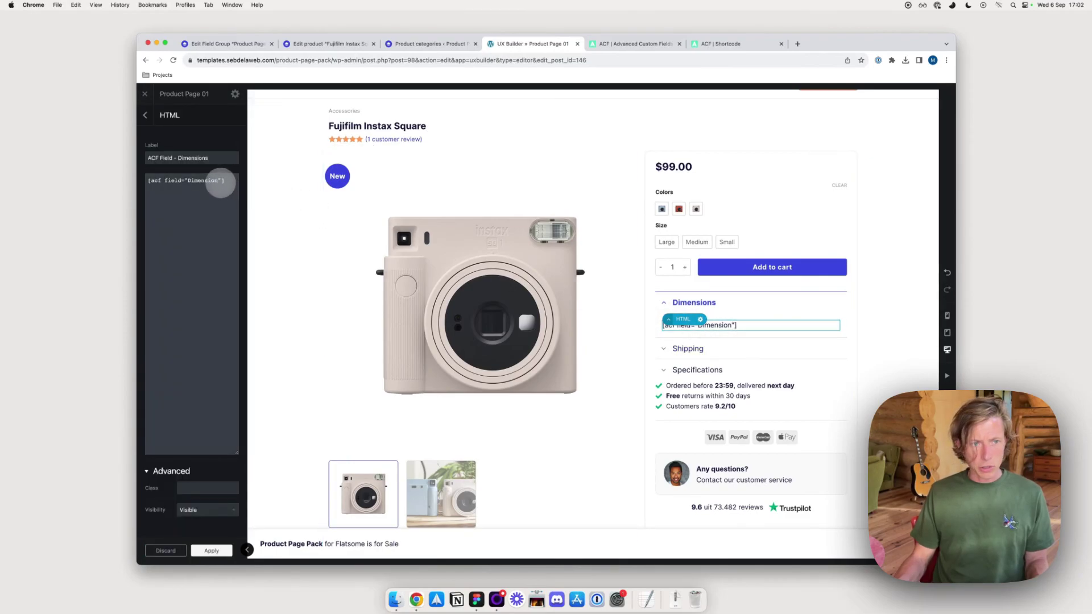
left_click(220, 181)
key("BackSpace")
type("s")
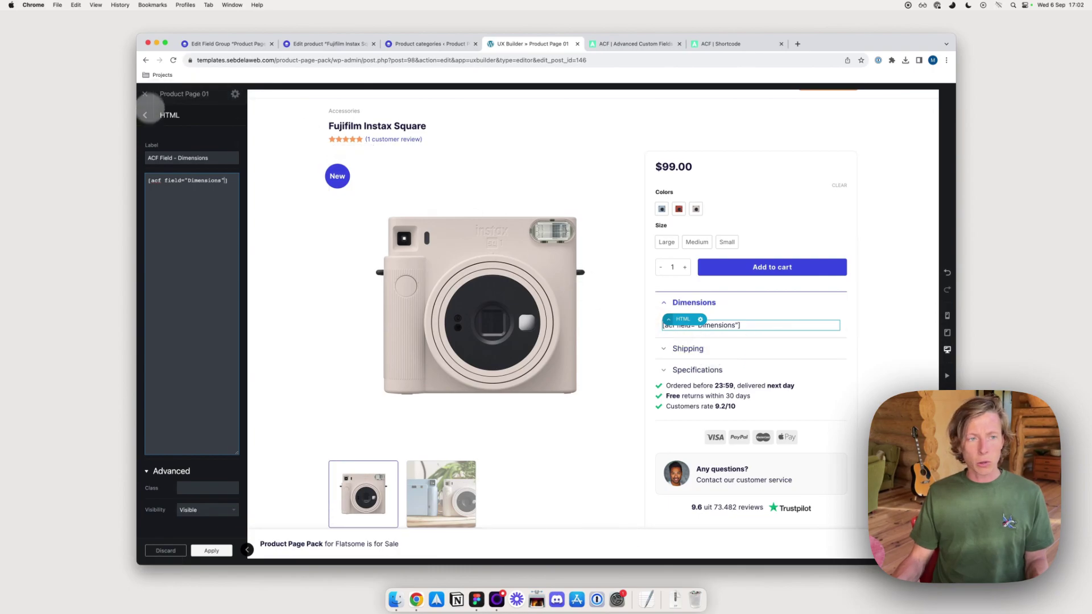
left_click(146, 114)
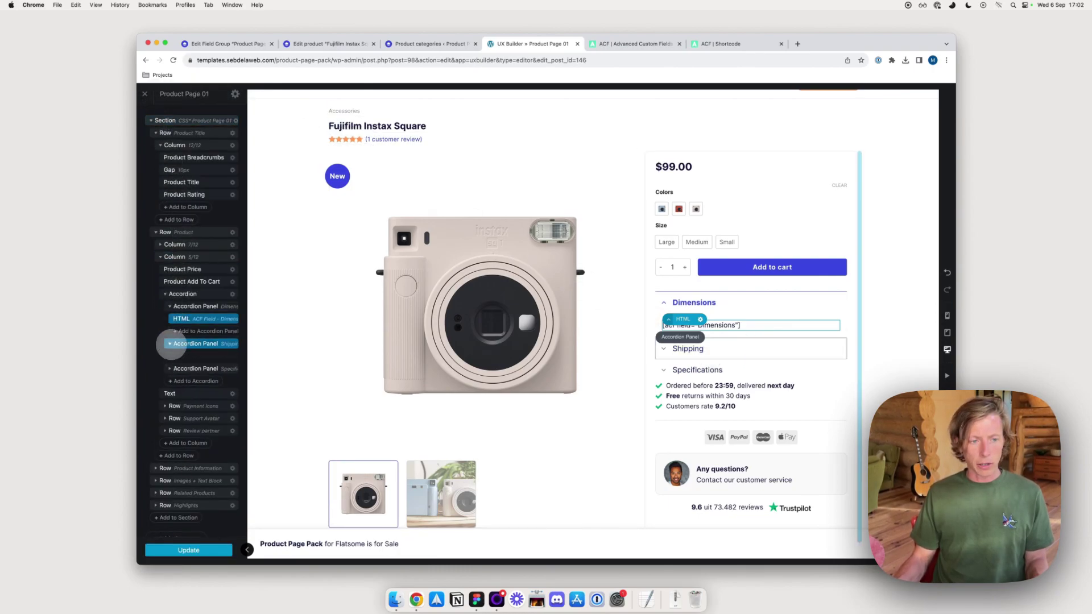
Copy the Dimensions HTML element into both the Shipping and the Specifications accordion panels.
left_click_drag(203, 319, 204, 357)
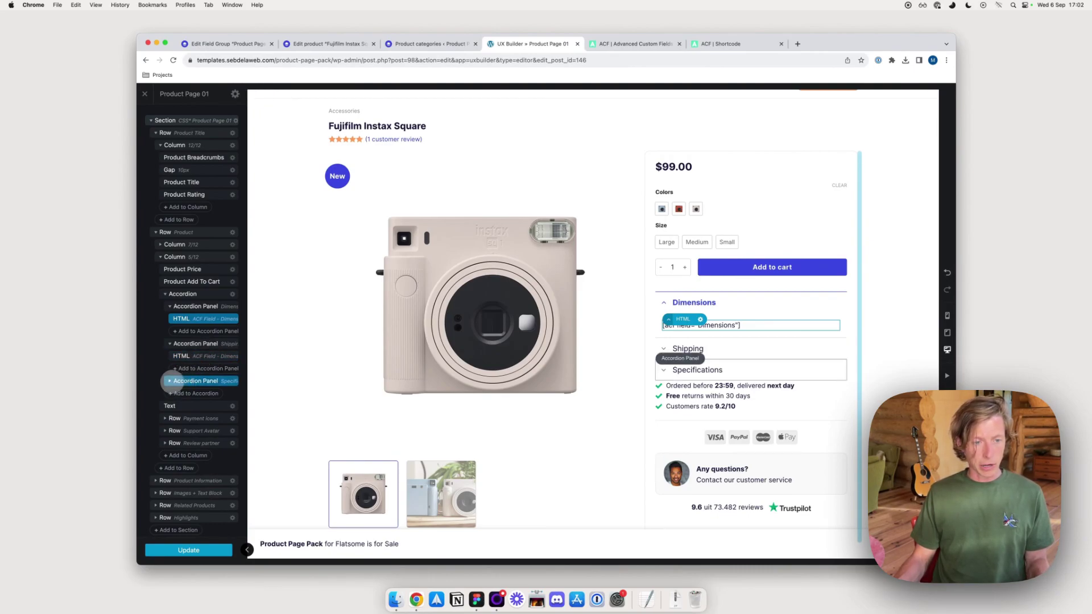
left_click(169, 381)
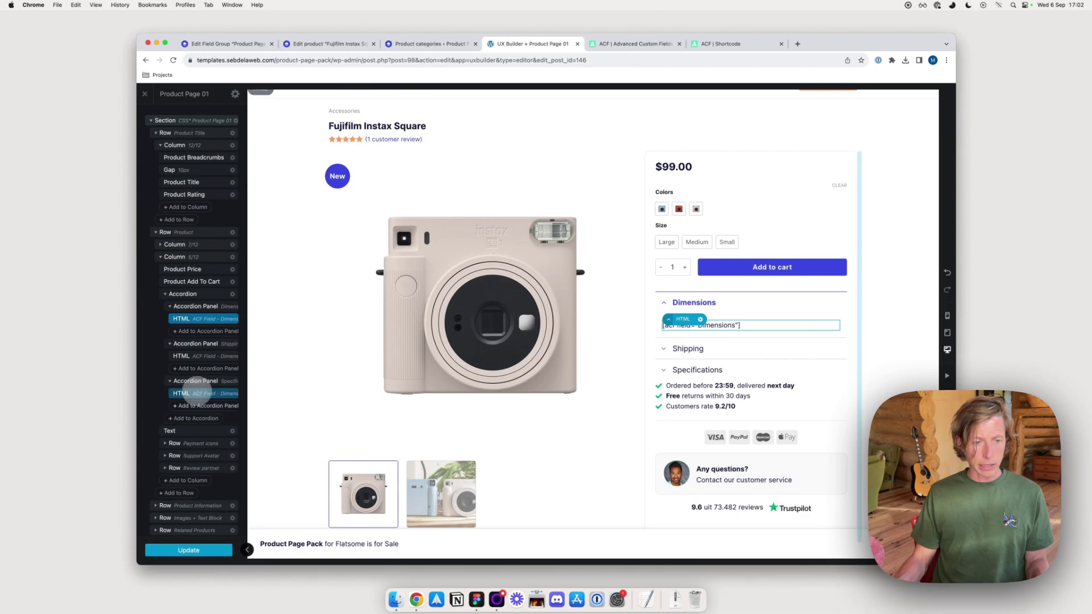
Change the shortcode field in the Shipping panel's HTML element to "Shipping".
left_click(711, 349)
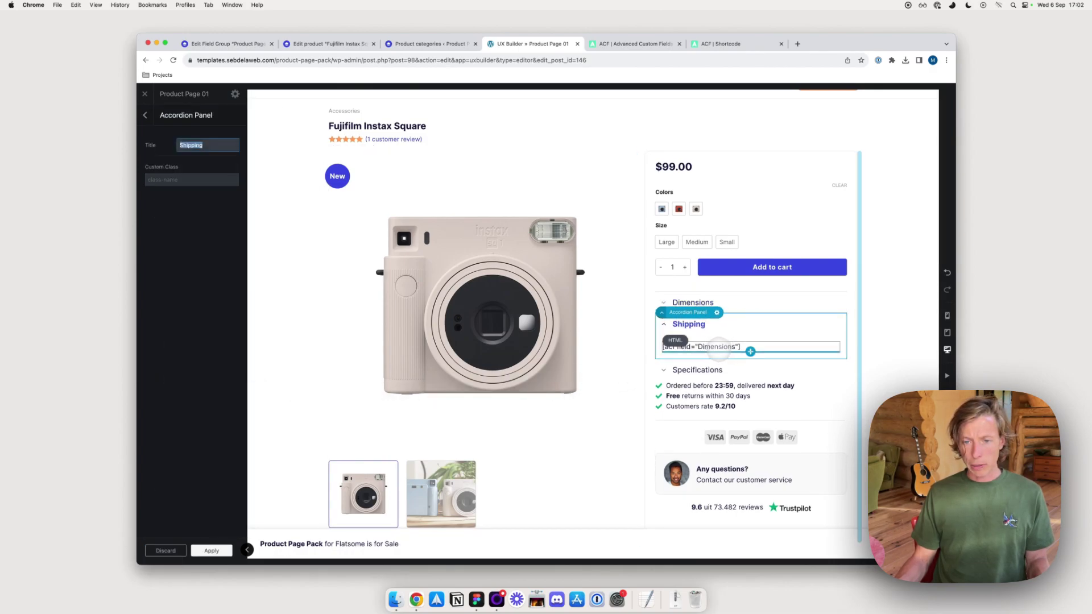
left_click(717, 348)
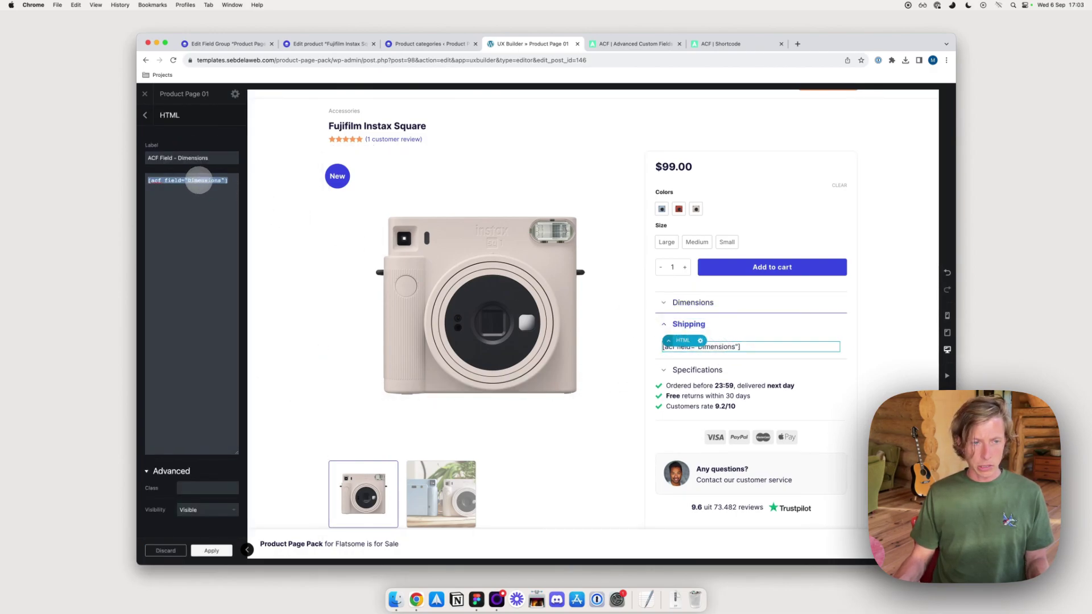
type("Ship")
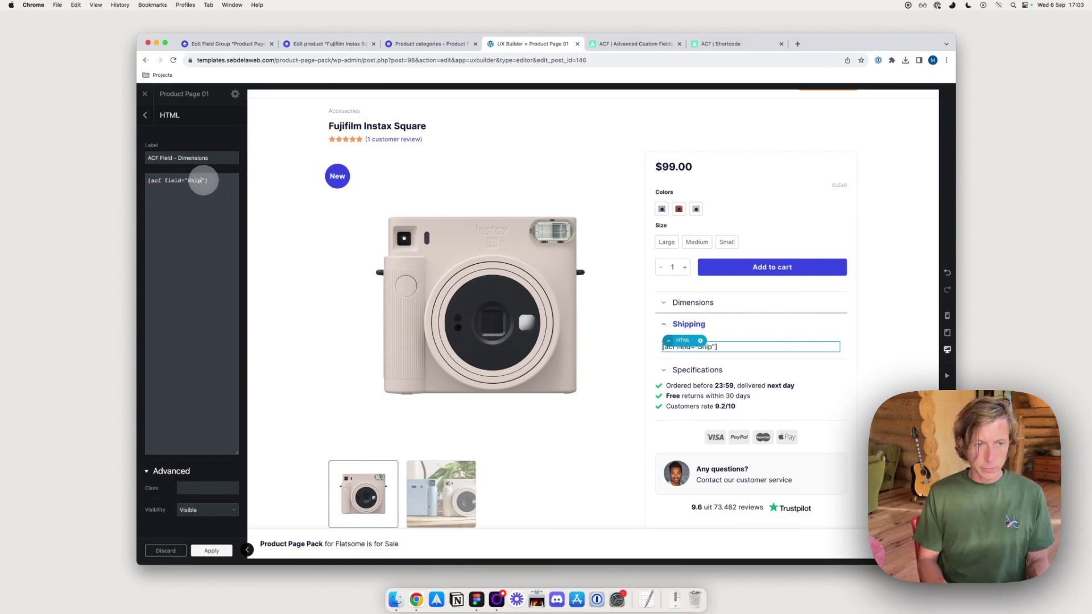
type("ping")
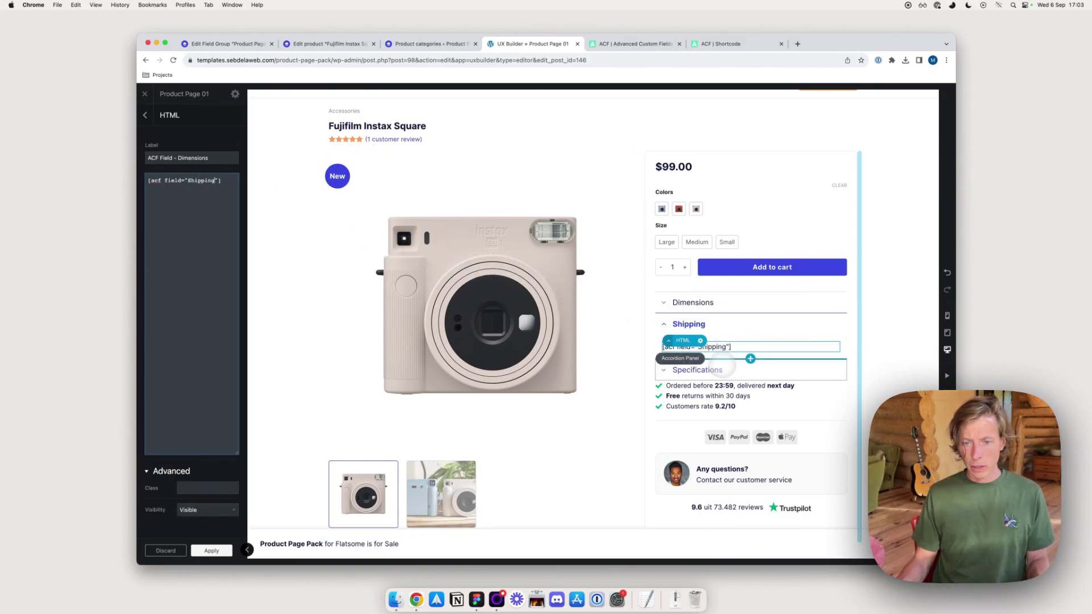
Change the shortcode field in the Specifications panel's HTML element to "Specifications" and collapse the panel.
left_click(751, 367)
double_click(197, 145)
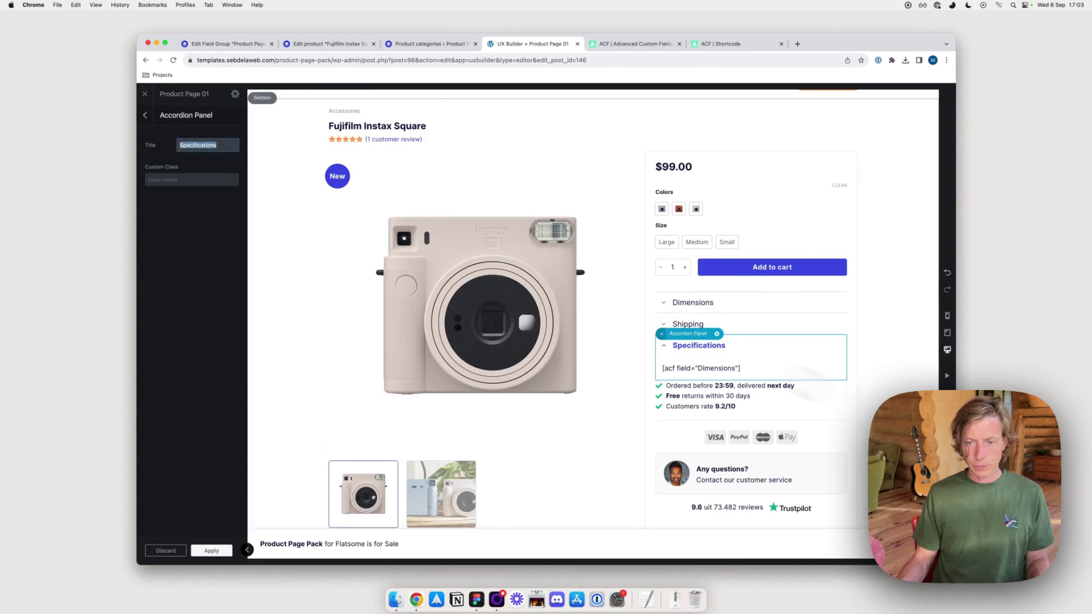
left_click(740, 368)
left_click(178, 181)
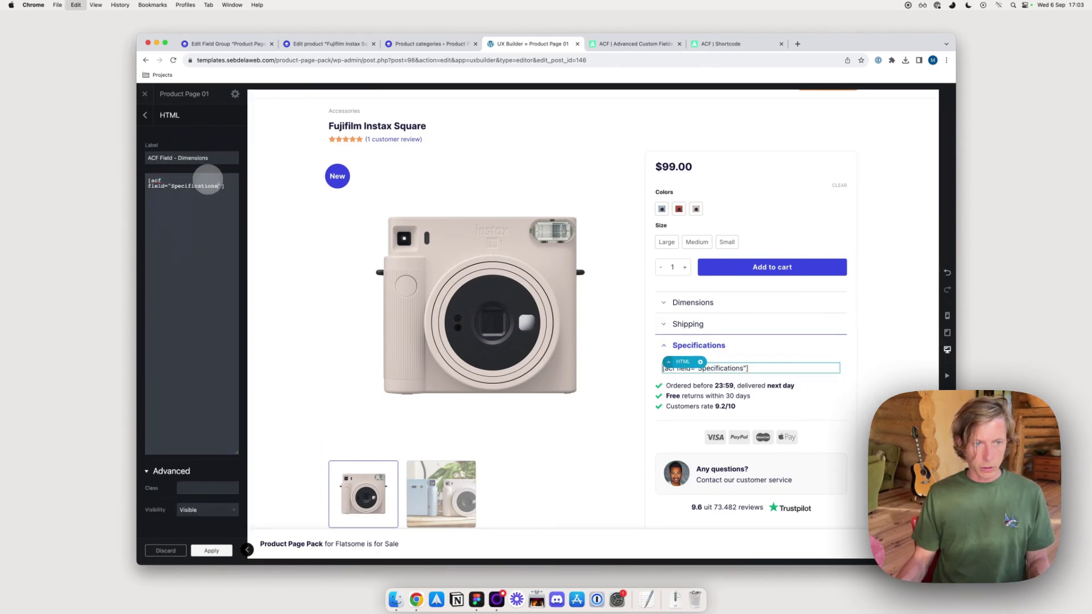
left_click(733, 348)
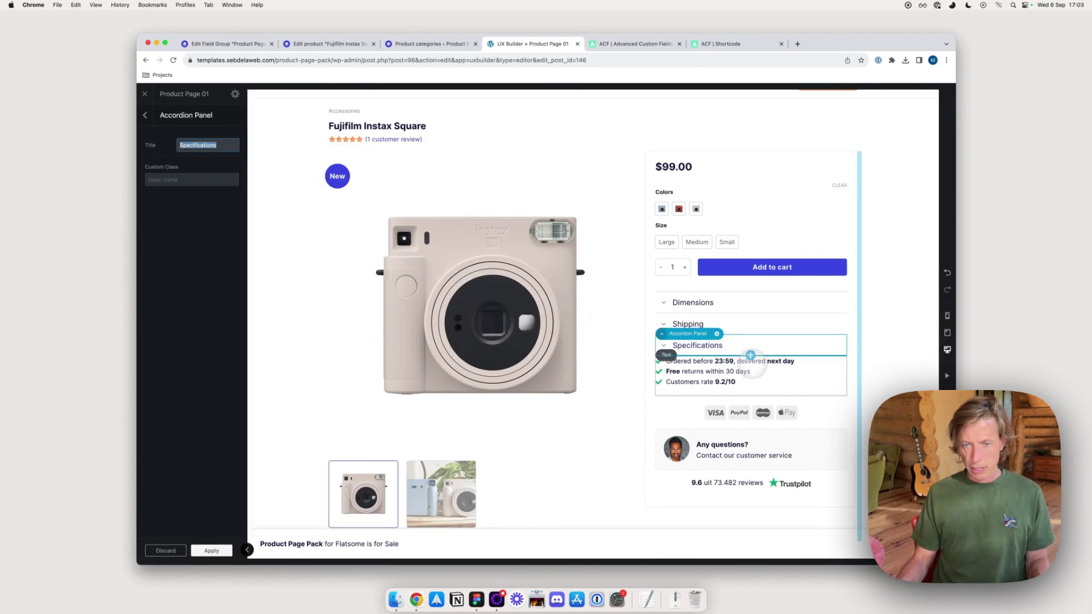
Undo the stray fourth accordion panel, insert a Gap element between the accordion and the checkmark text, and save the layout.
left_click(751, 355)
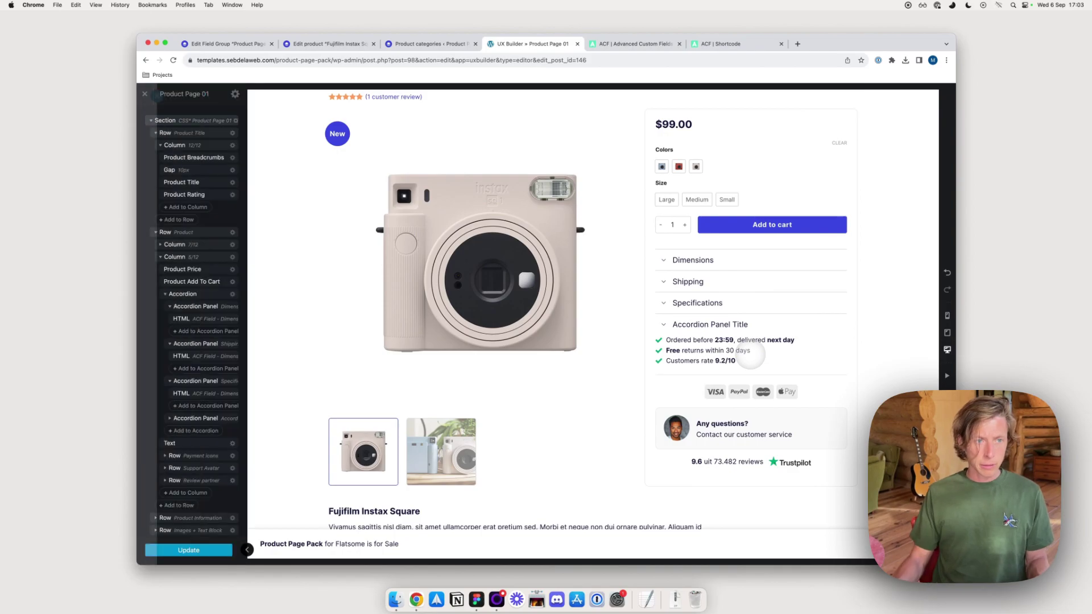
key("super+z")
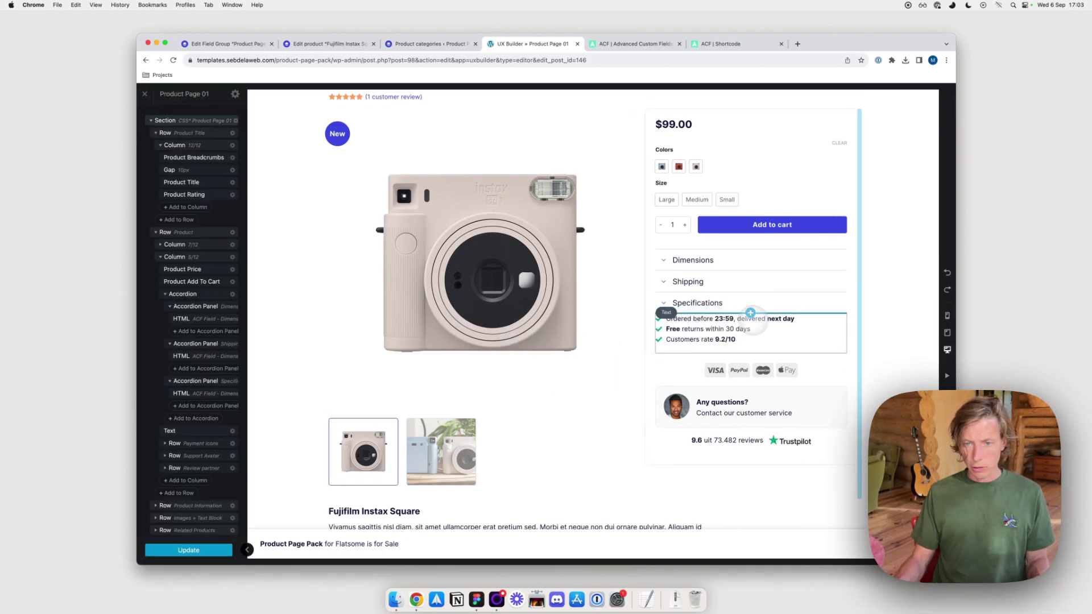
left_click(751, 313)
type("gap")
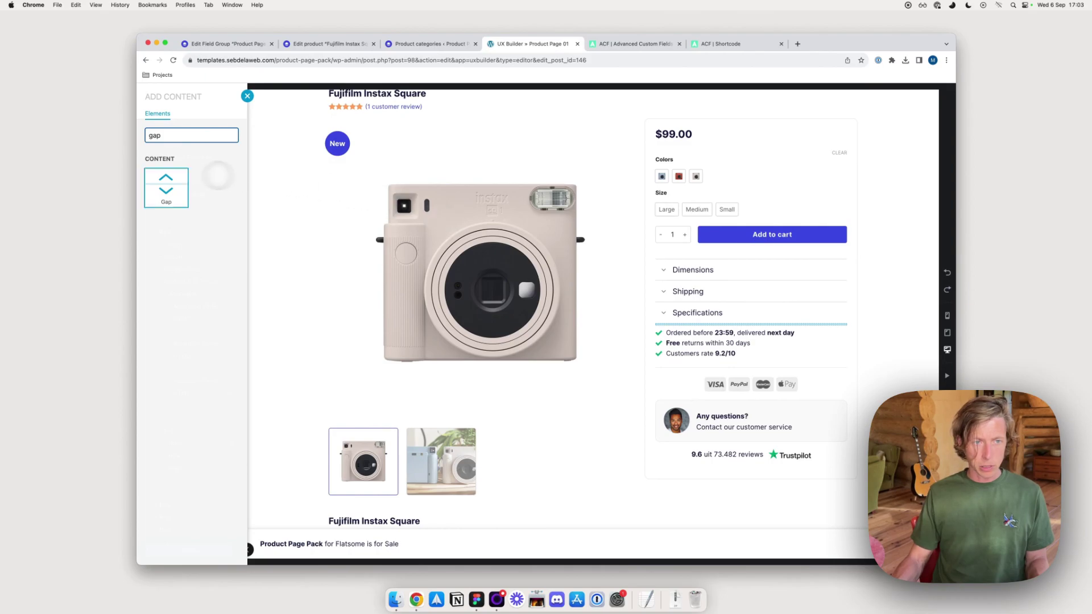
key("Return")
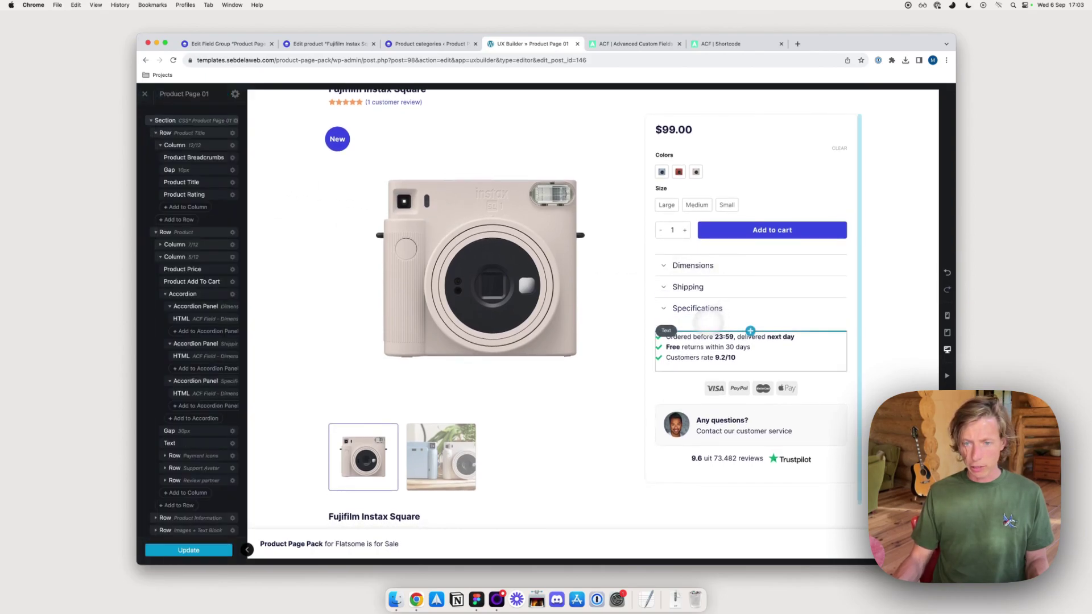
left_click(211, 550)
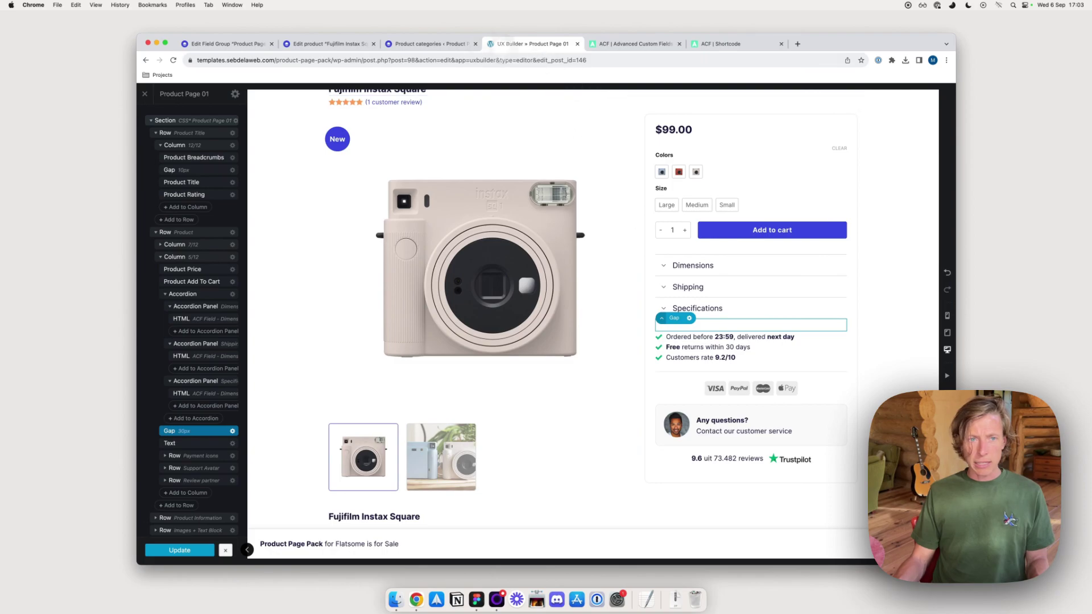
Open the live Fujifilm Instax Square page from its product editor and expand the Dimensions panel to check its content.
left_click(329, 44)
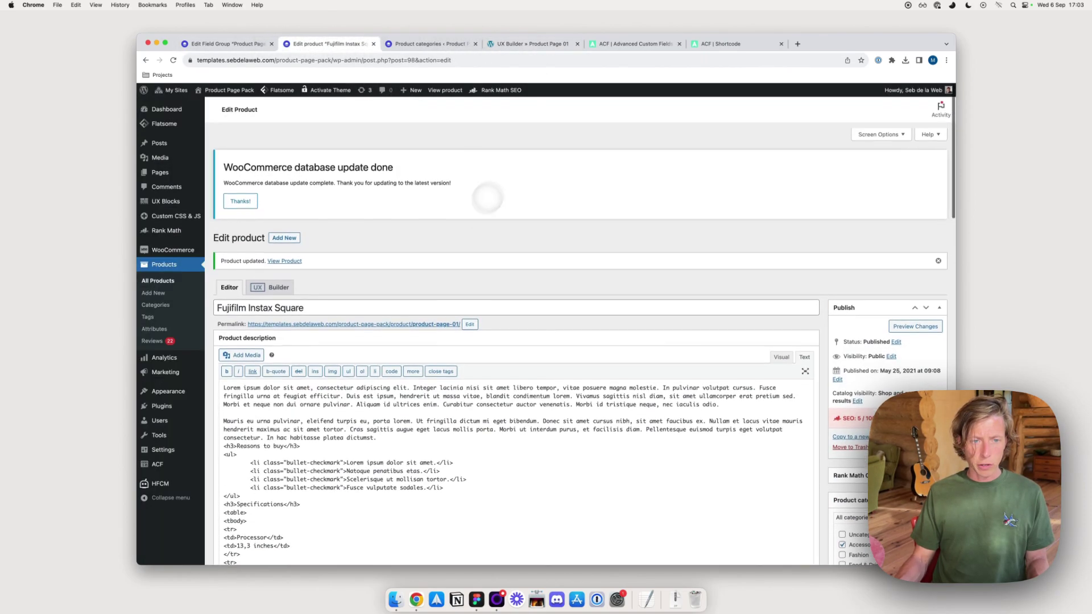
left_click(335, 320)
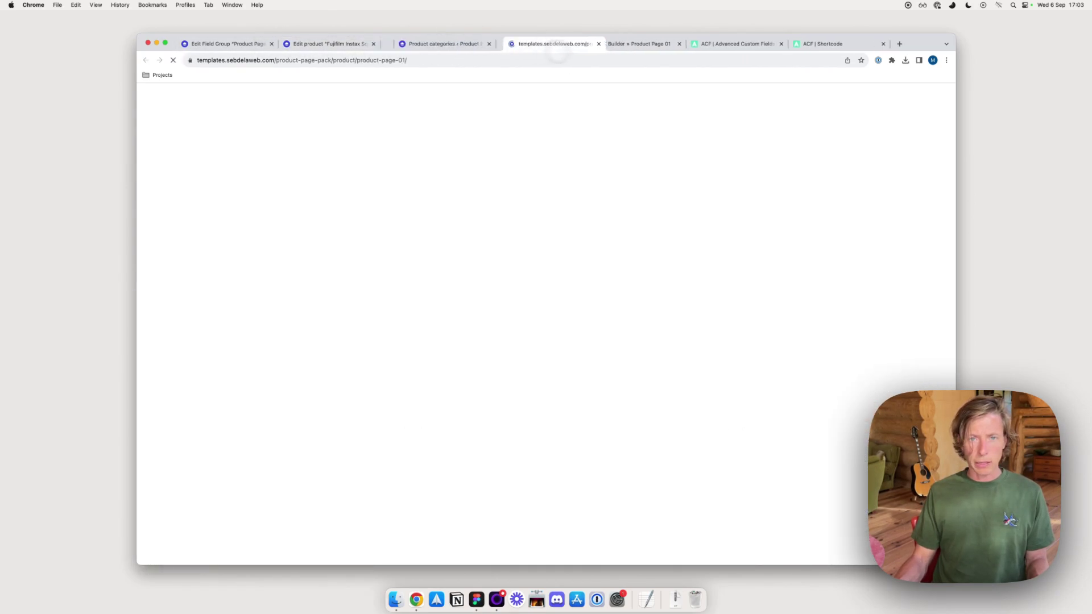
left_click(649, 337)
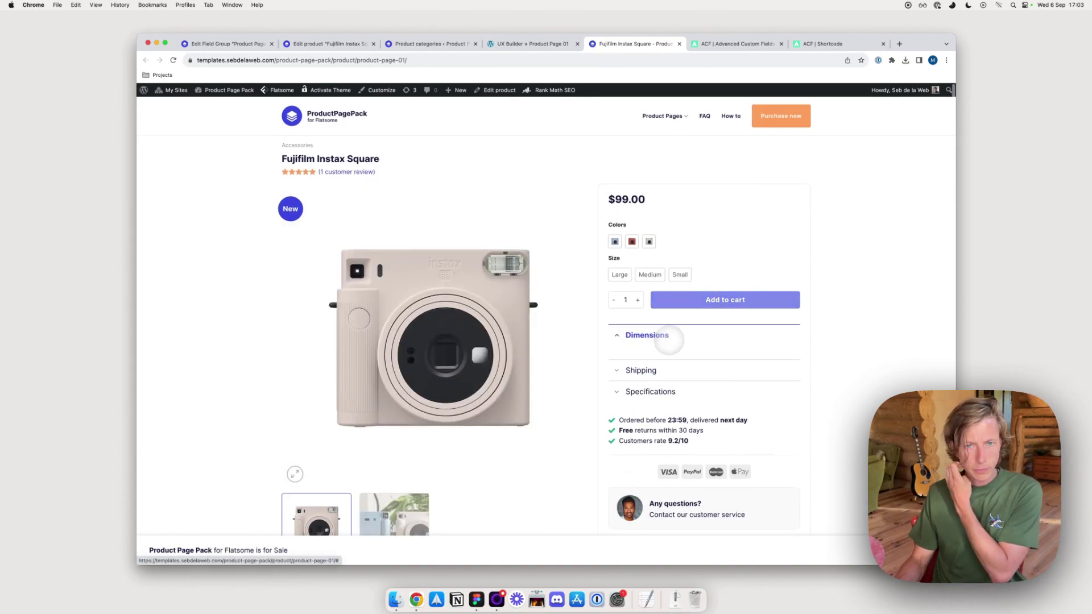
Check the Fujifilm Instax Square product's custom fields in its editor and update the product.
left_click(296, 43)
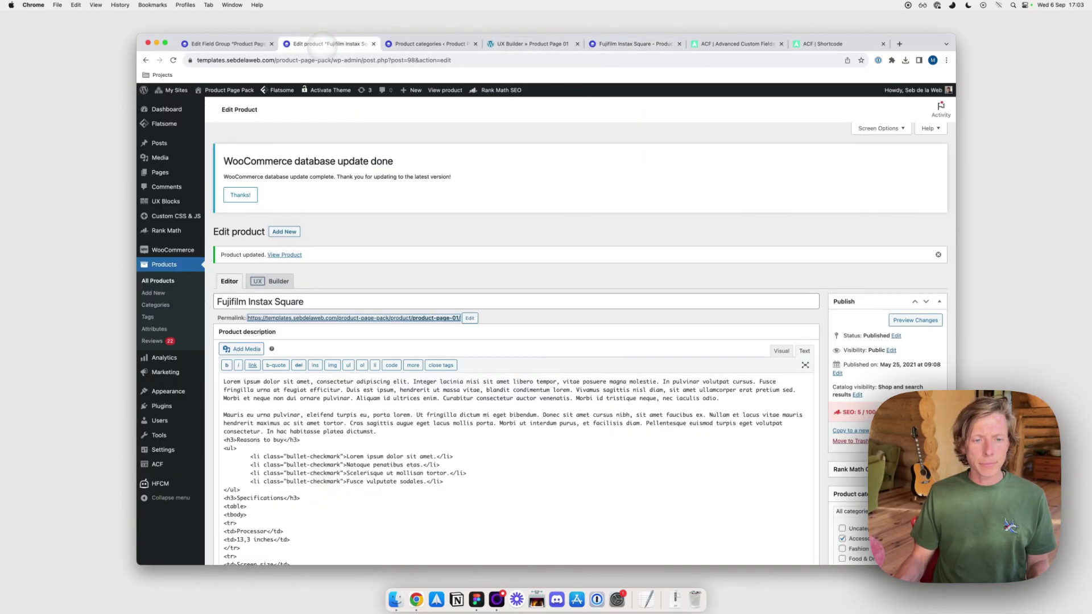
scroll(538, 273, "down", 10)
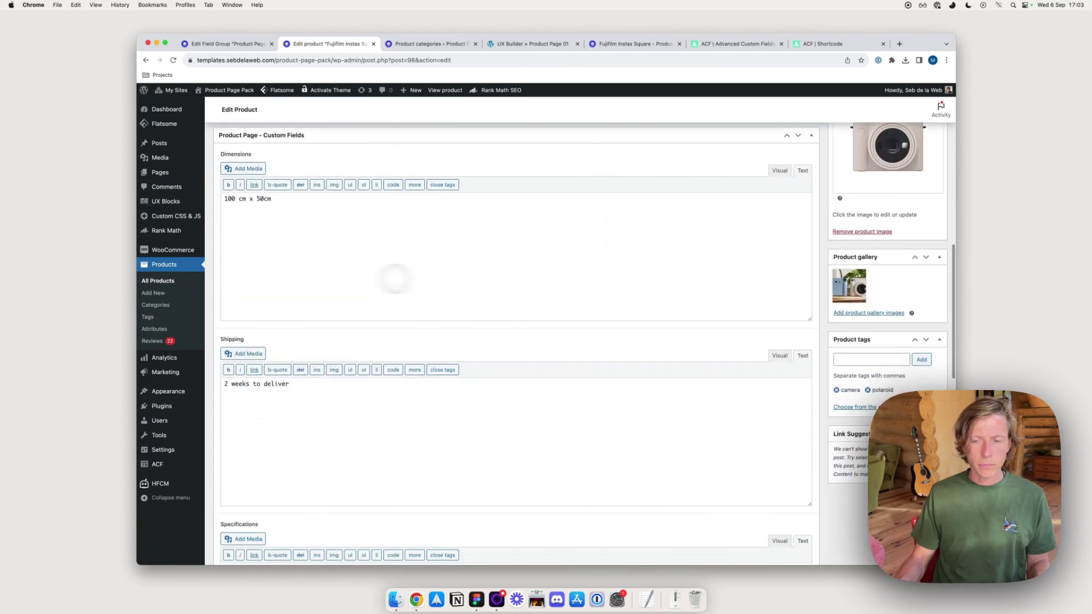
scroll(397, 279, "up", 10)
left_click(927, 290)
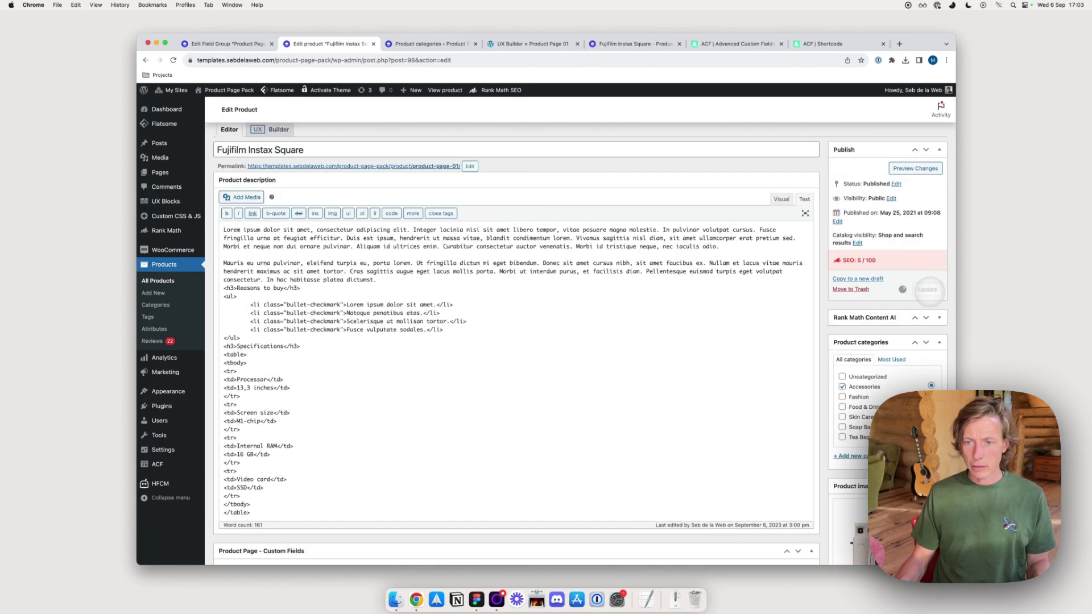
Recheck the product's custom fields, then reload the live product page and expand the Dimensions panel.
scroll(508, 307, "down", 6)
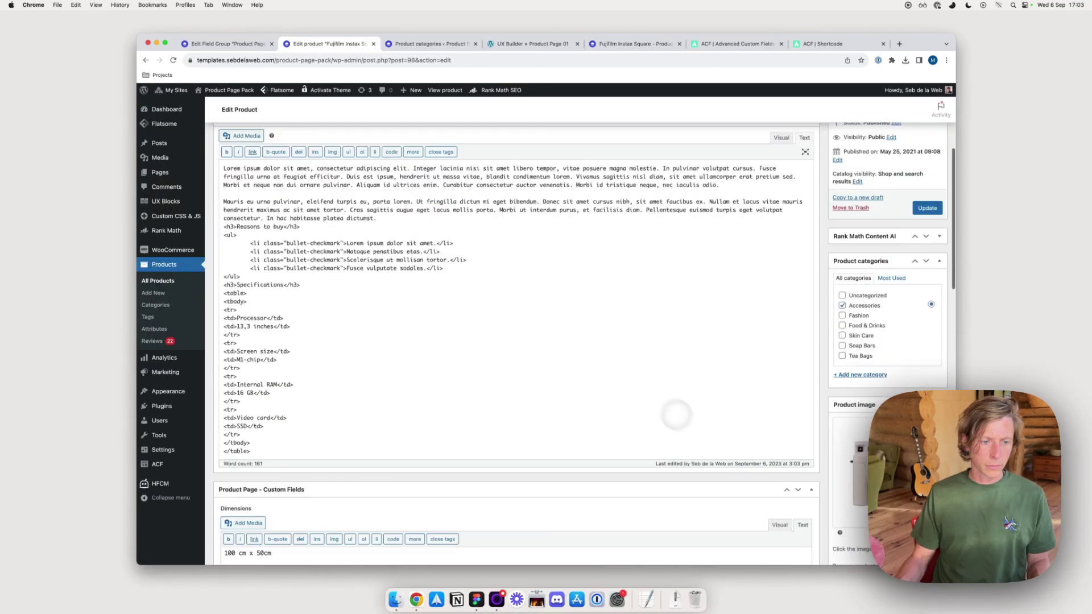
scroll(697, 431, "down", 6)
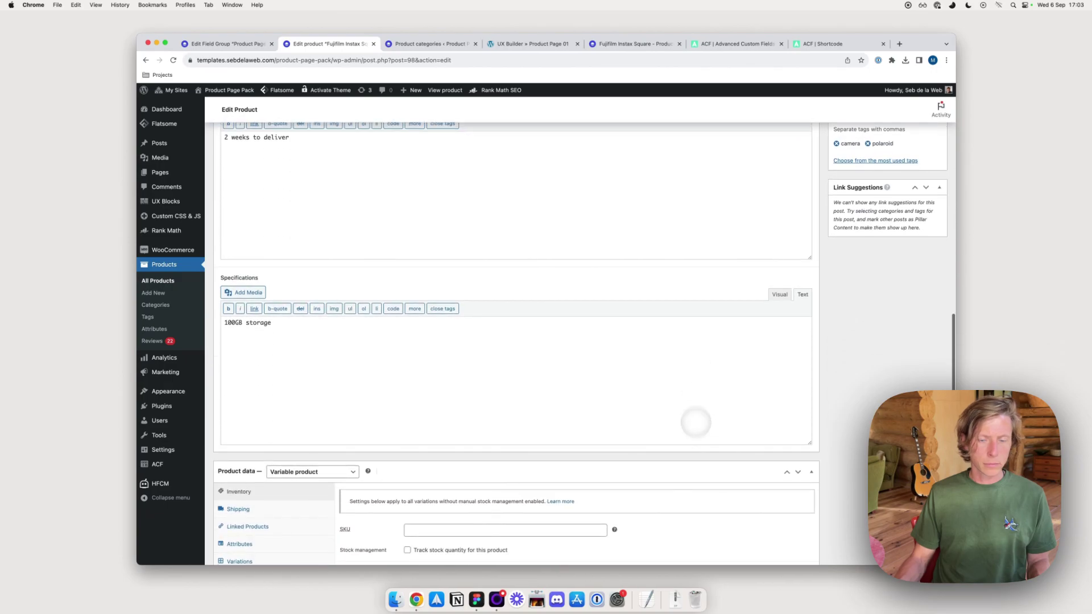
left_click(653, 44)
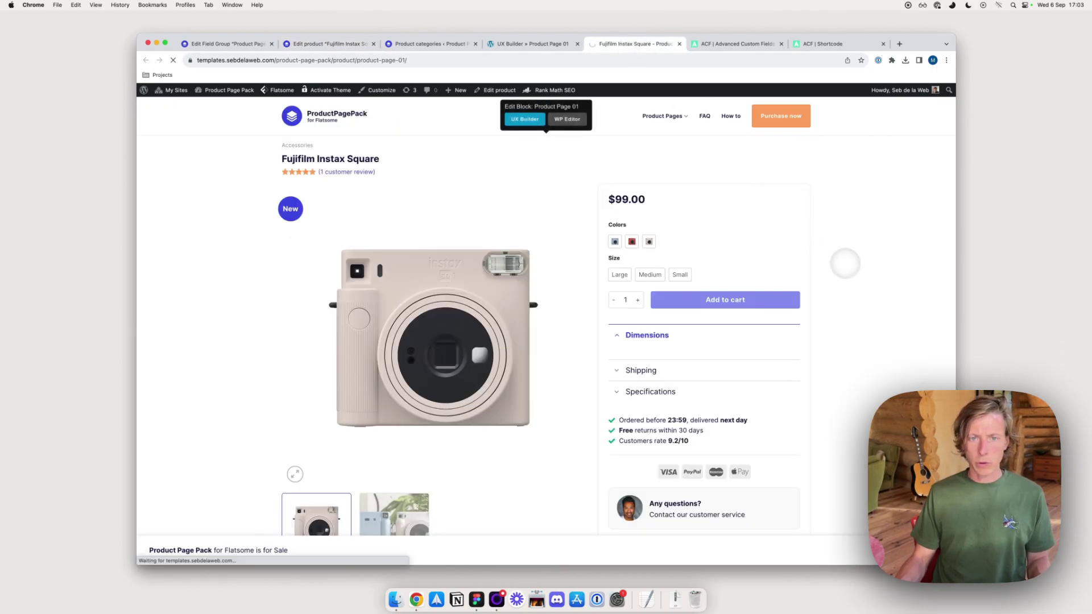
left_click(660, 335)
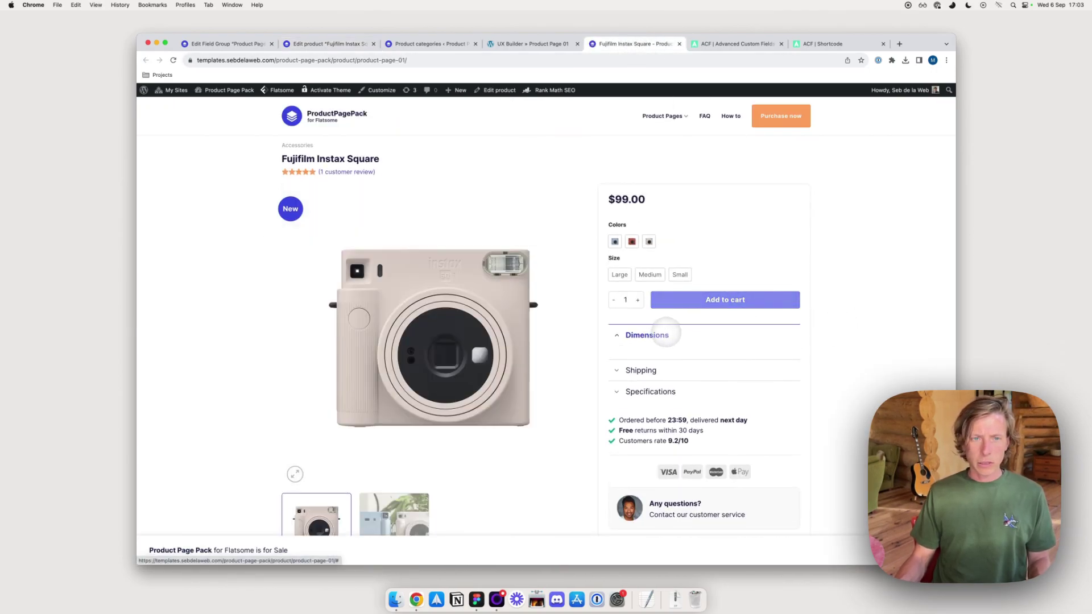
Review the field names, field types and location rules of the Product Page - Custom Fields group.
left_click(246, 46)
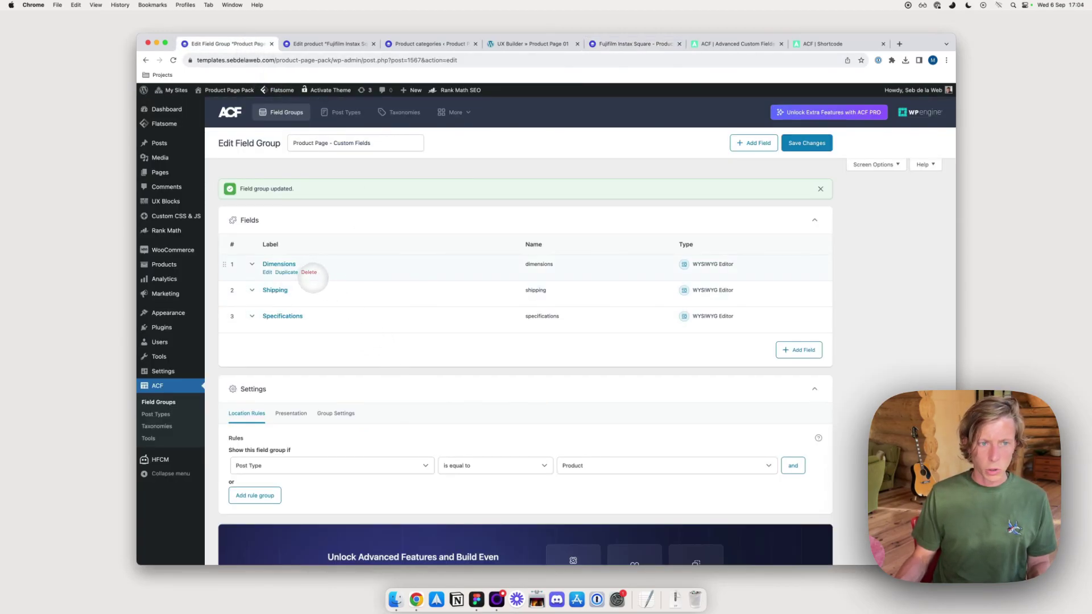
scroll(475, 342, "down", 2)
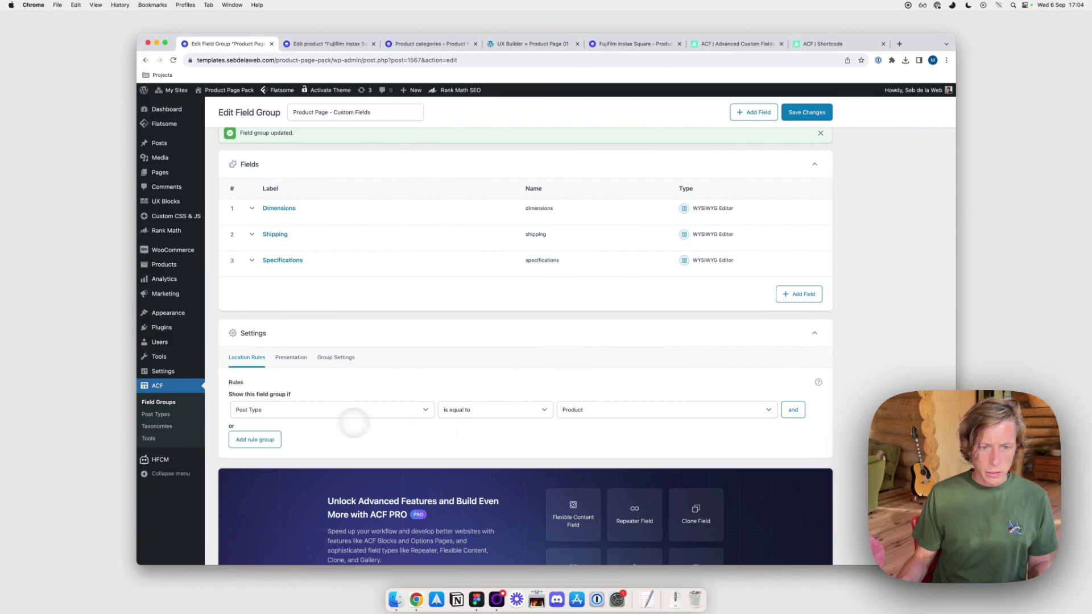
scroll(592, 438, "down", 3)
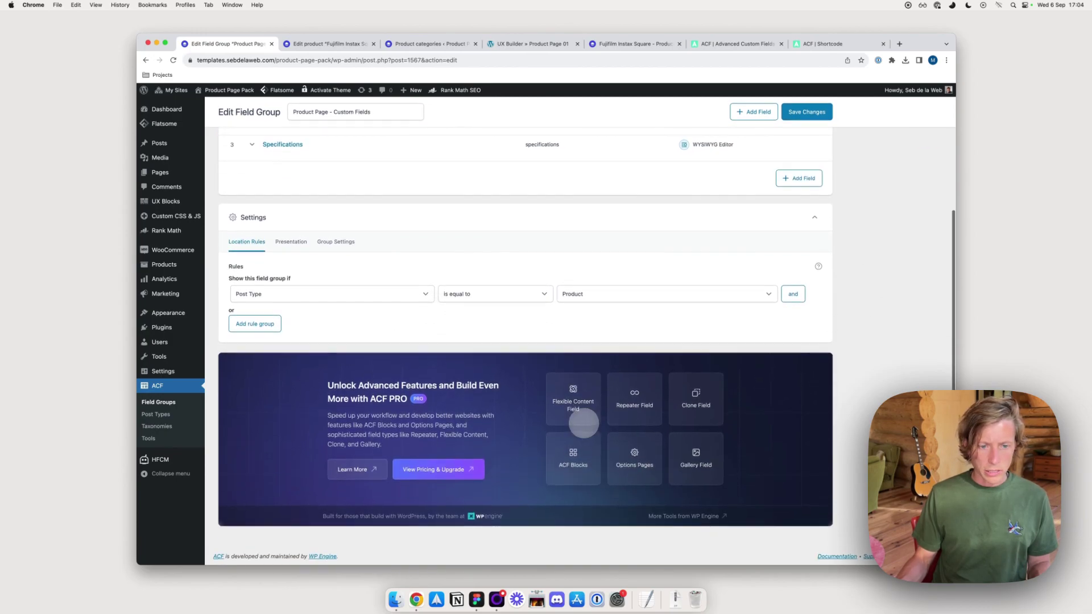
scroll(584, 423, "up", 5)
scroll(584, 420, "down", 1)
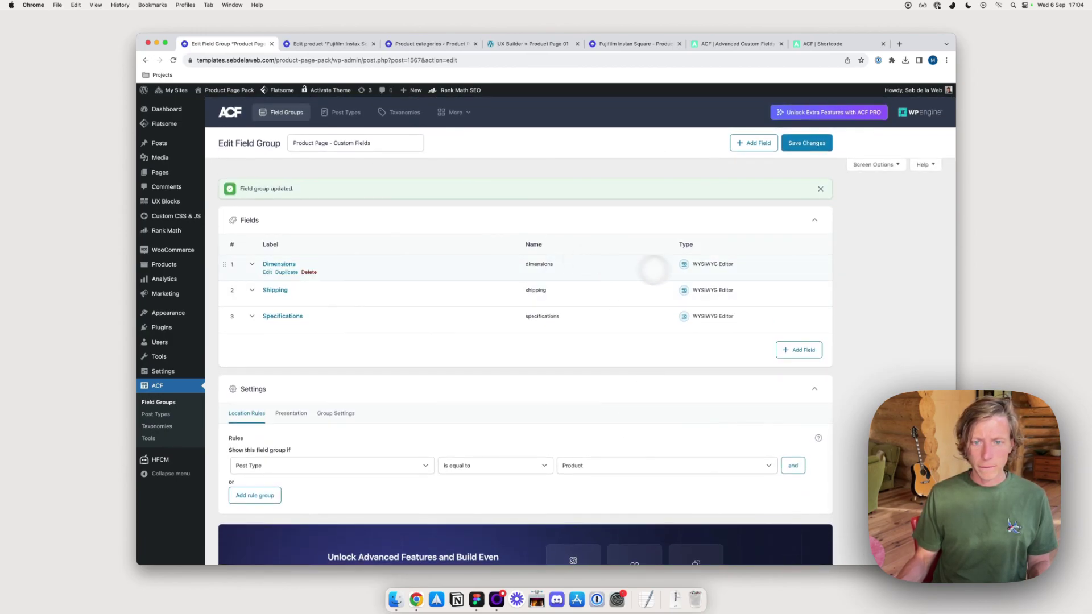
Review the Dimensions, Shipping and Specifications contents in the Fujifilm Instax Square product editor.
left_click(431, 44)
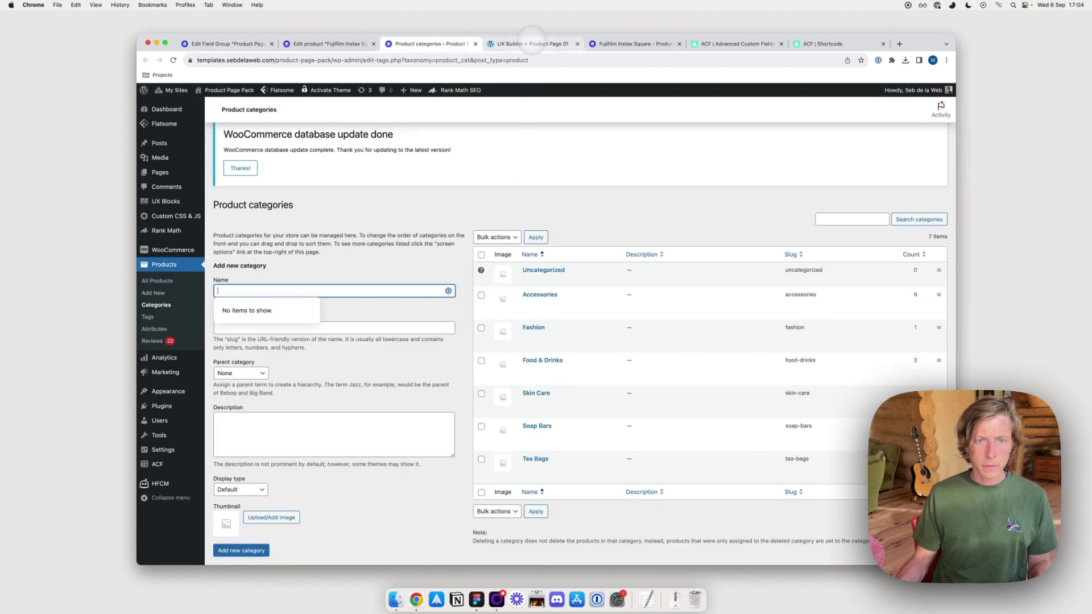
left_click(320, 43)
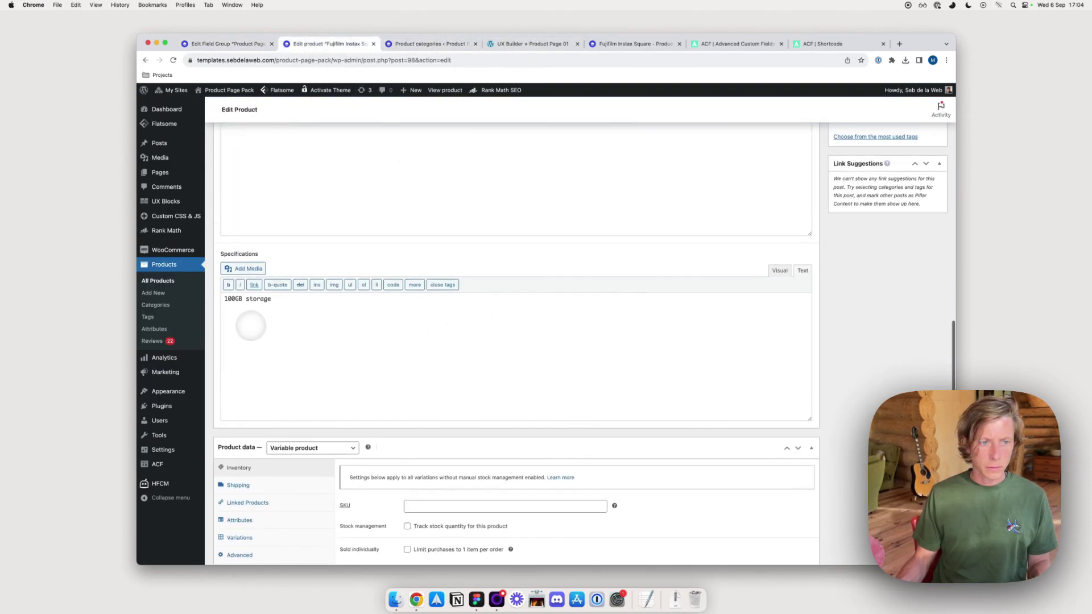
scroll(250, 323, "up", 5)
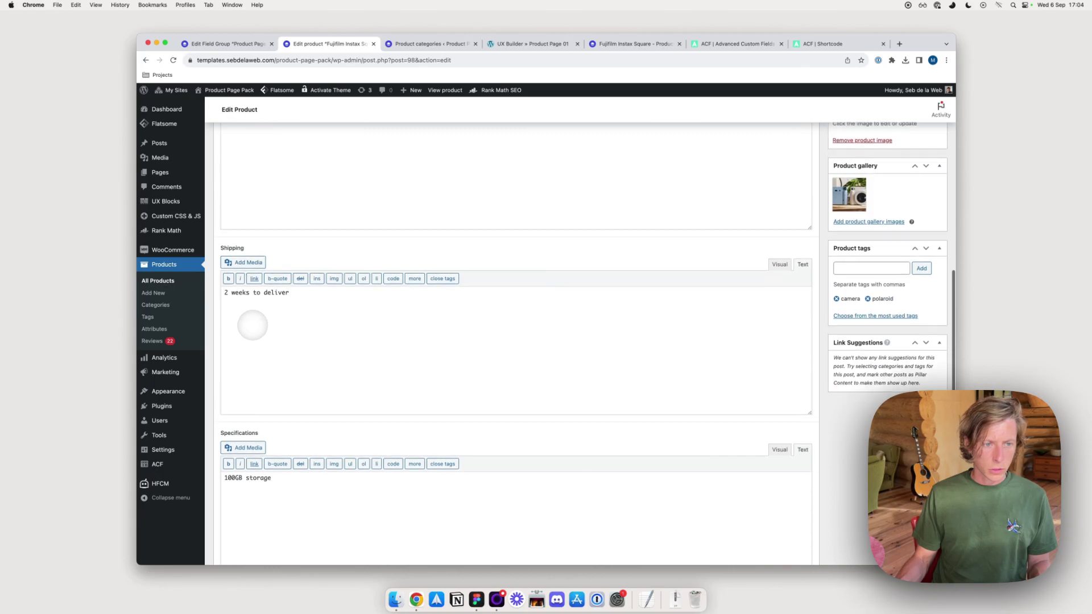
scroll(253, 325, "up", 2)
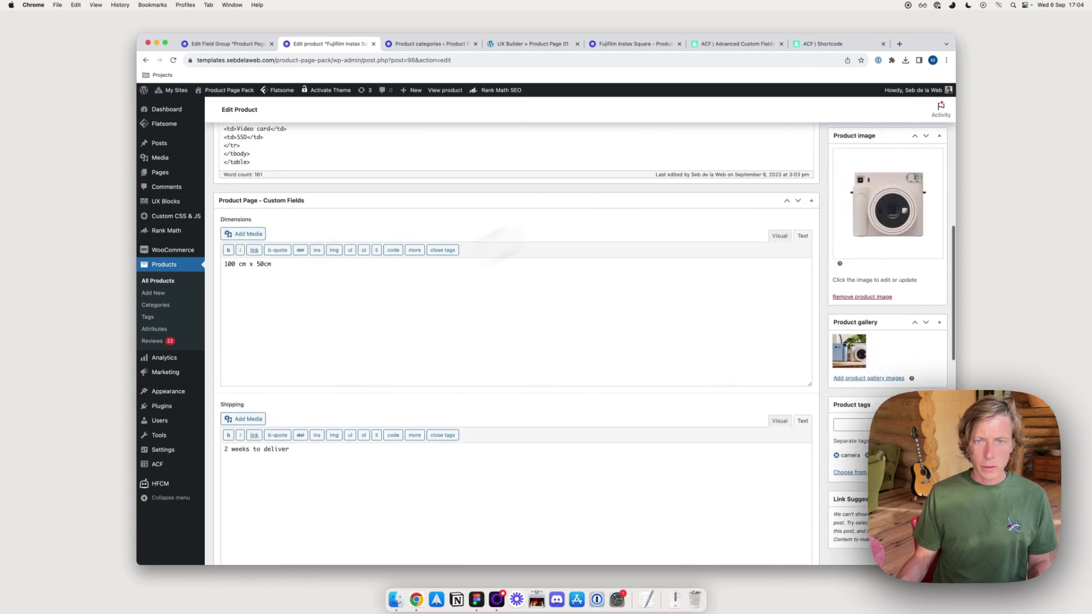
Open the invi.world admin and then the invi.world site in a new browser tab.
key("super+t")
type("invi.world")
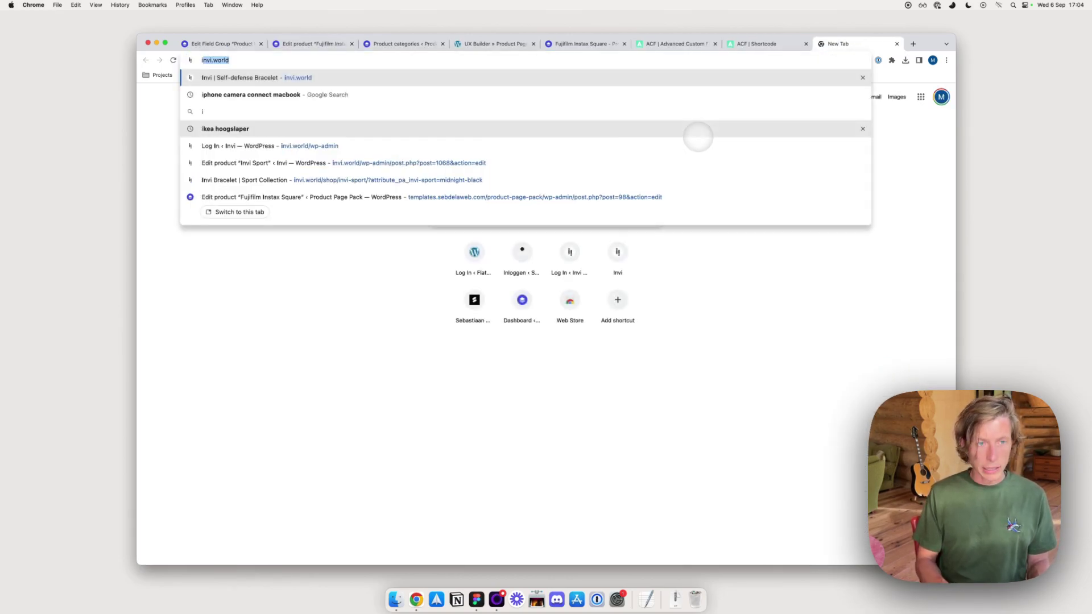
key("Down")
key("Down")
key("Down")
key("Down")
key("Return")
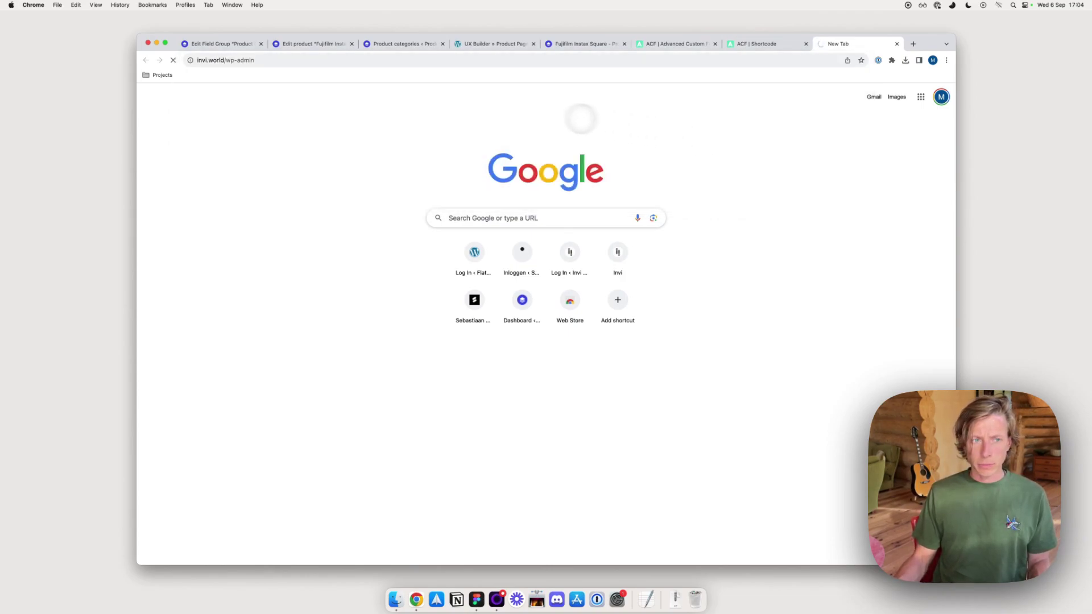
key("super+l")
type("invi")
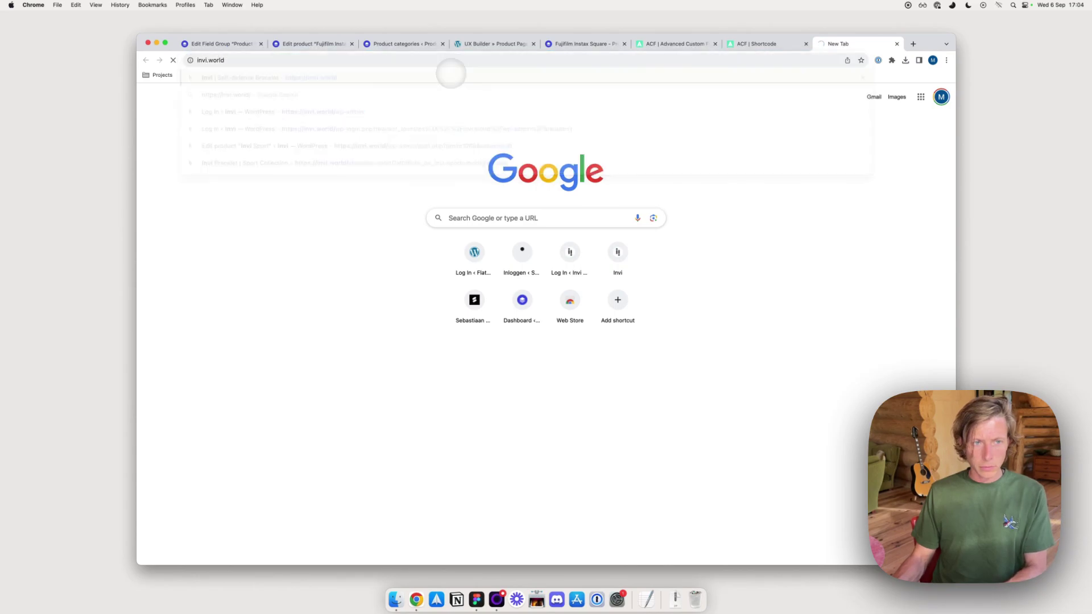
key("Return")
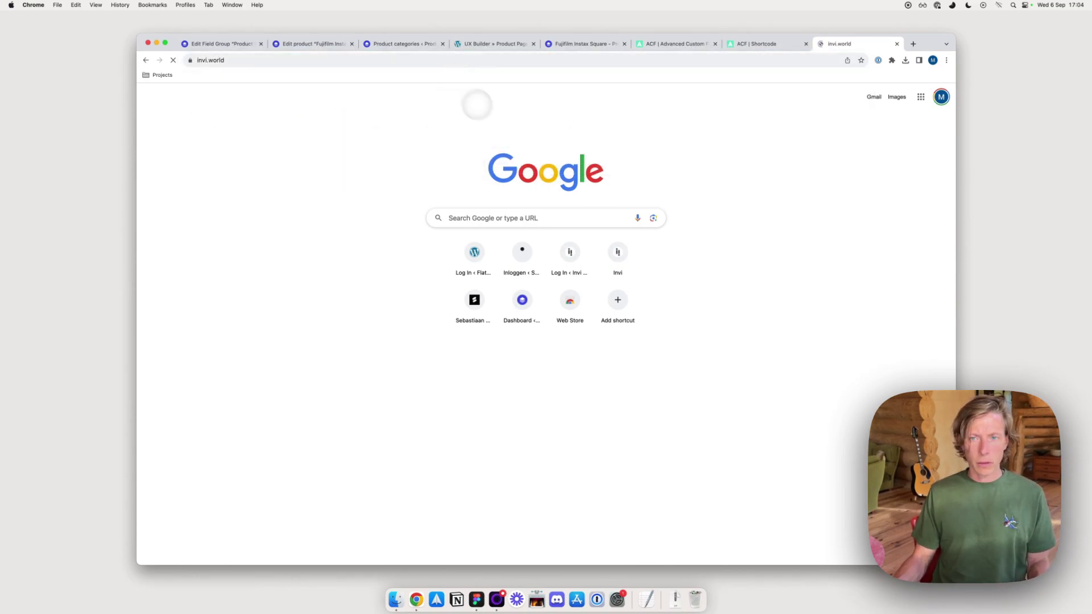
Open the Invi Sport page's Custom Product Page block in UX Builder and expand the Features panel to examine its shortcode.
scroll(256, 366, "down", 3)
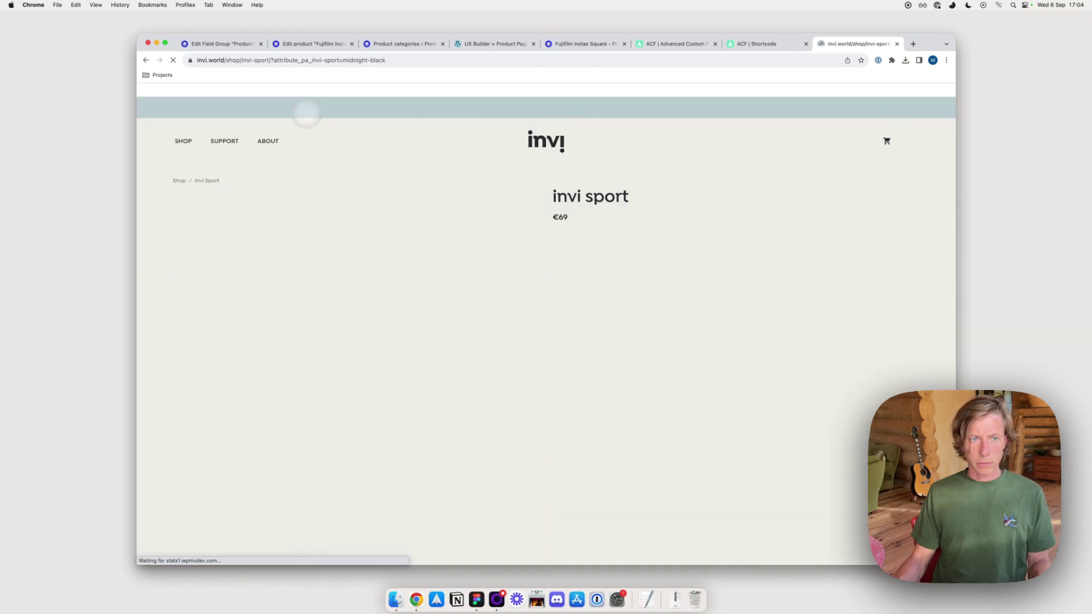
mouse_move(319, 91)
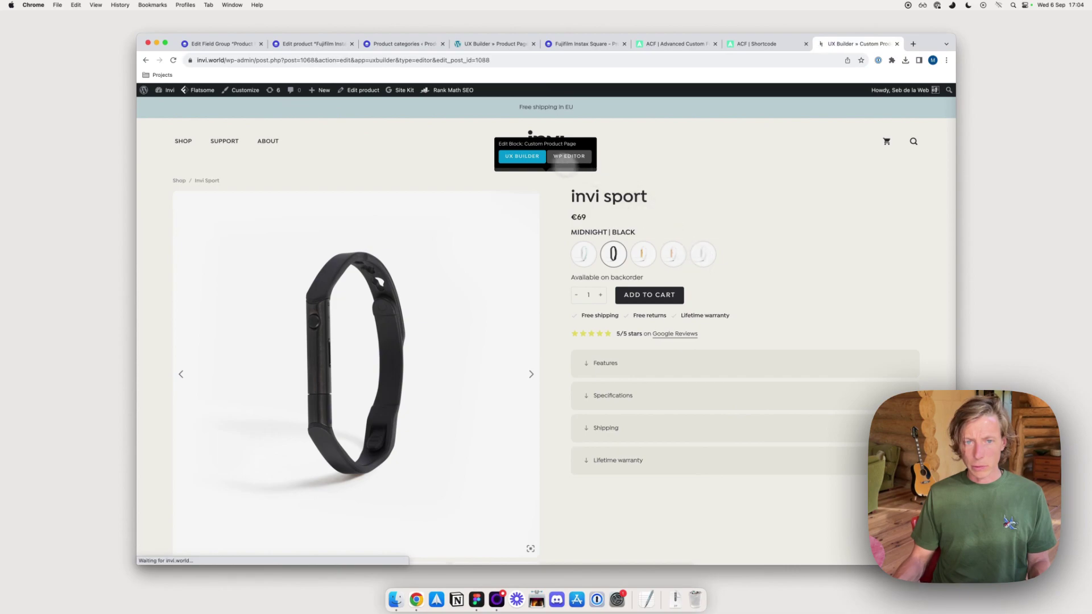
left_click(522, 156)
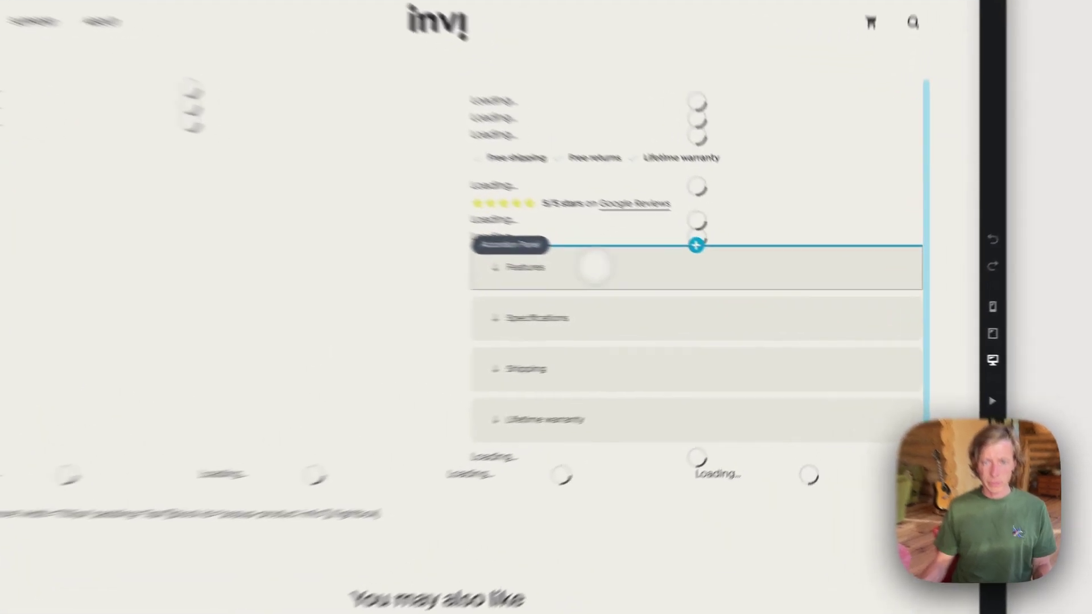
left_click(459, 248)
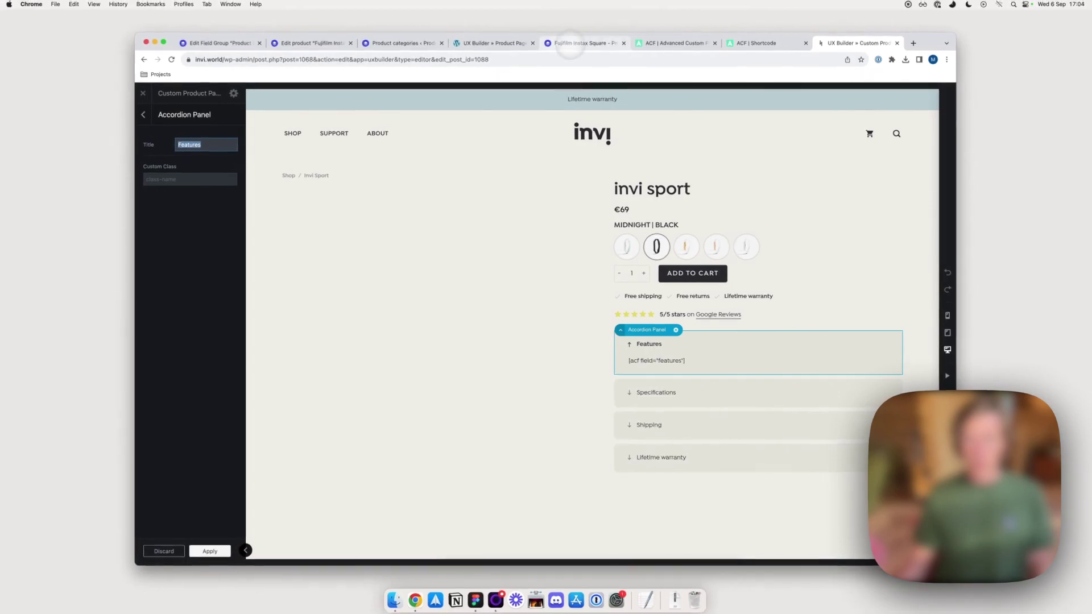
Compare the shortcodes in Product Page 01's Dimensions and Shipping panels with the field names in the ACF field group.
left_click(589, 44)
left_click(499, 44)
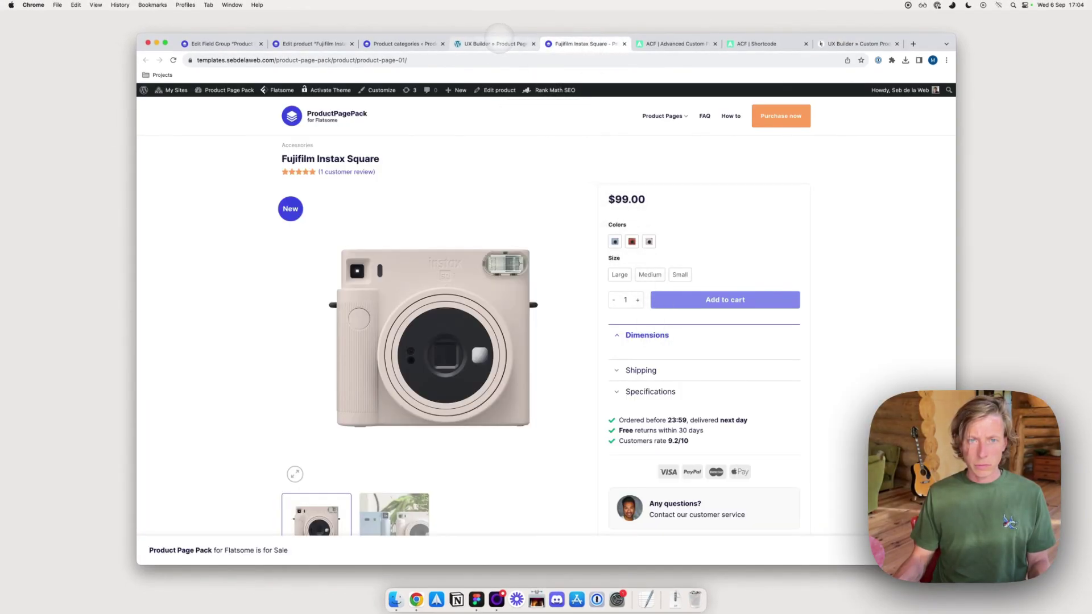
left_click(697, 266)
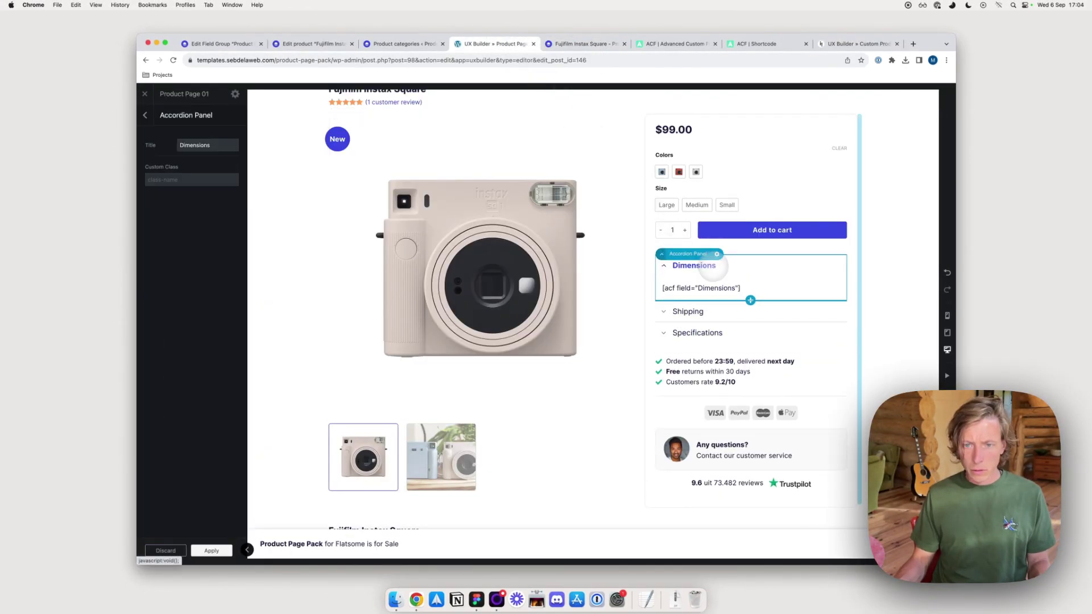
left_click(688, 312)
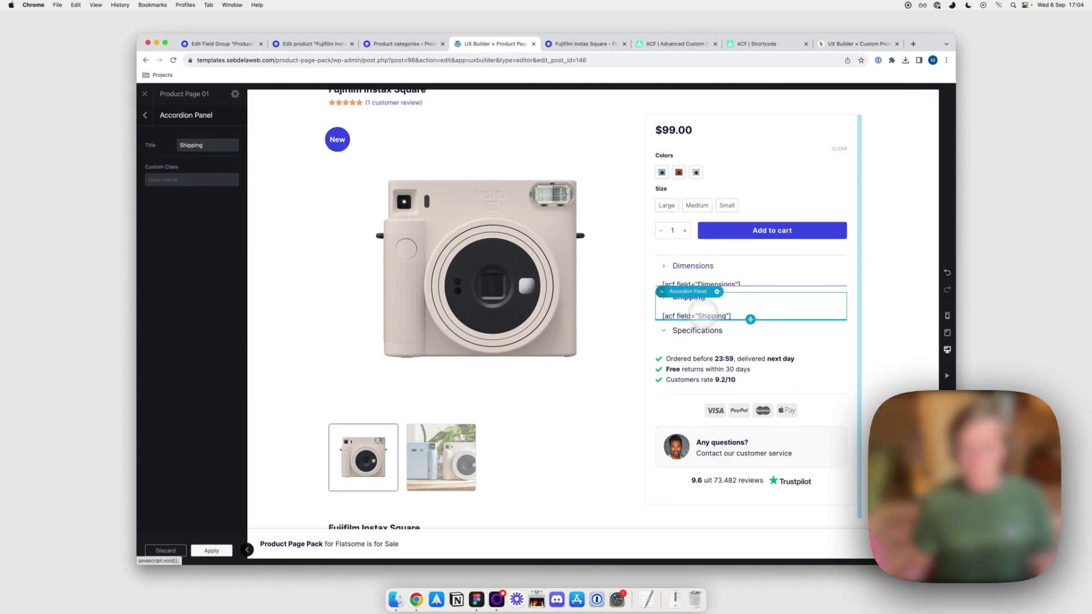
left_click(219, 44)
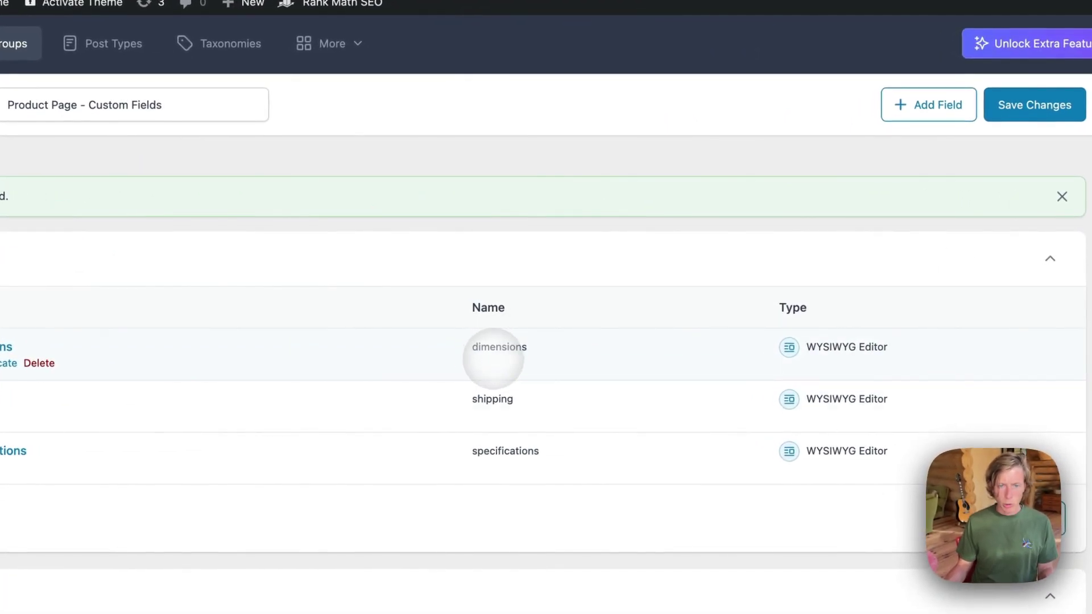
scroll(500, 410, "down", 1)
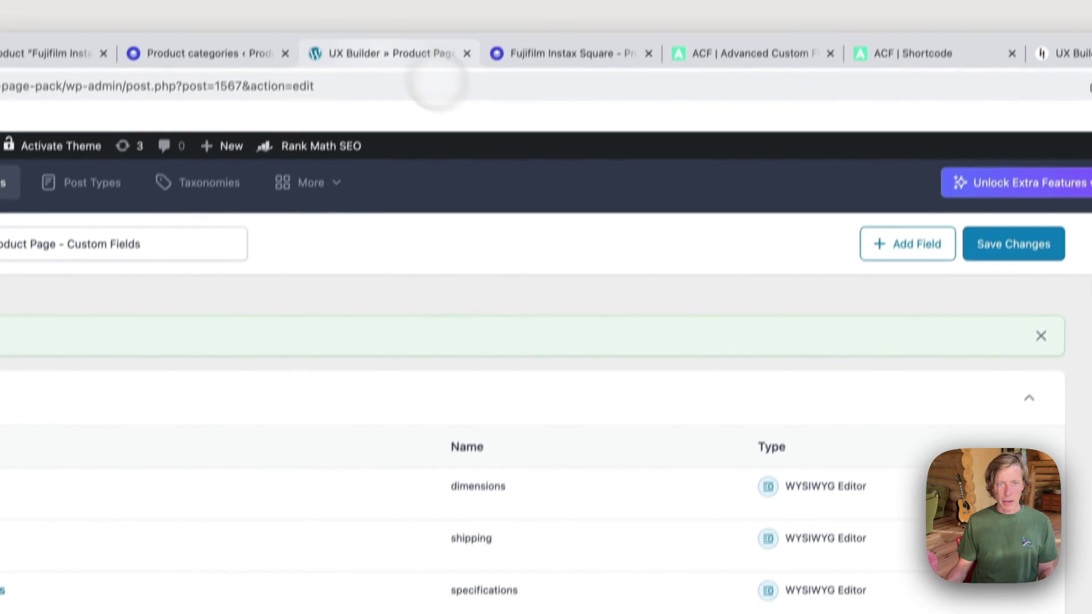
Open the Dimensions panel's HTML element, and change the field in the Shipping panel's shortcode to lowercase "shipping".
left_click(366, 51)
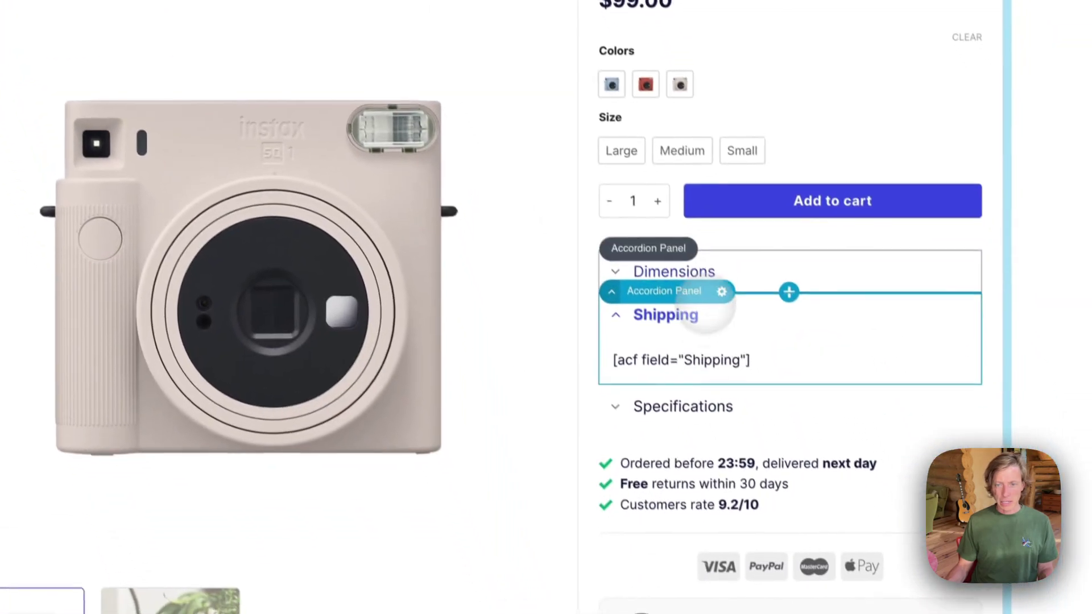
left_click(728, 400)
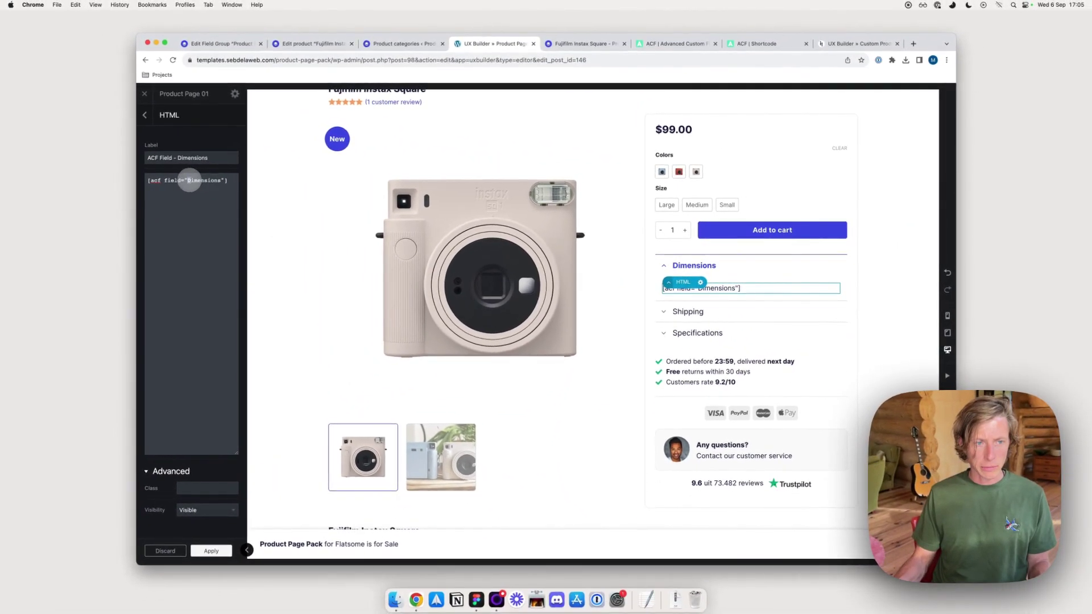
left_click(714, 312)
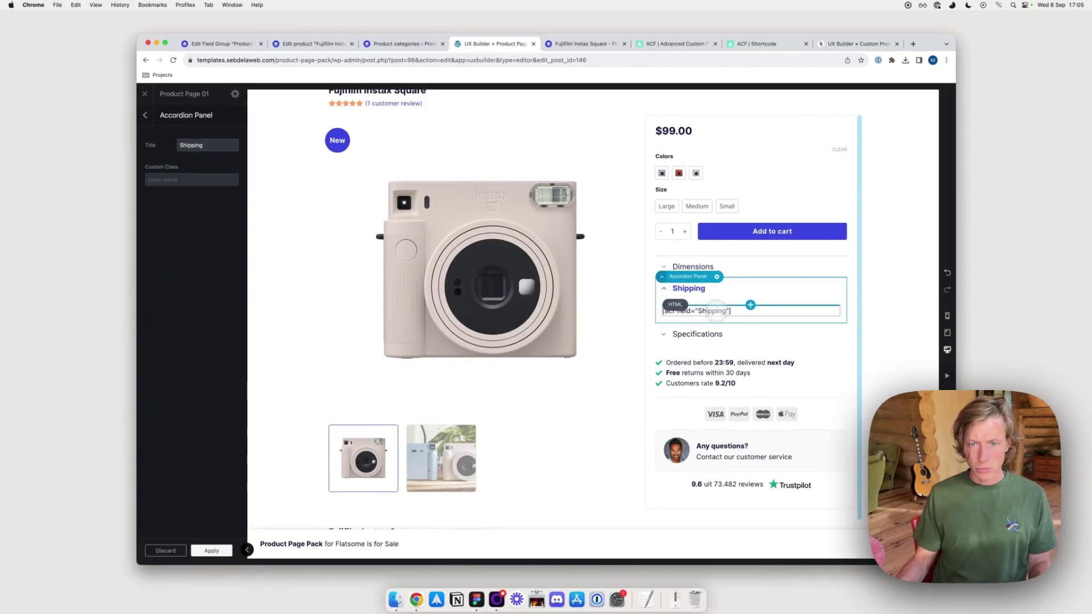
left_click(716, 311)
left_click(189, 181)
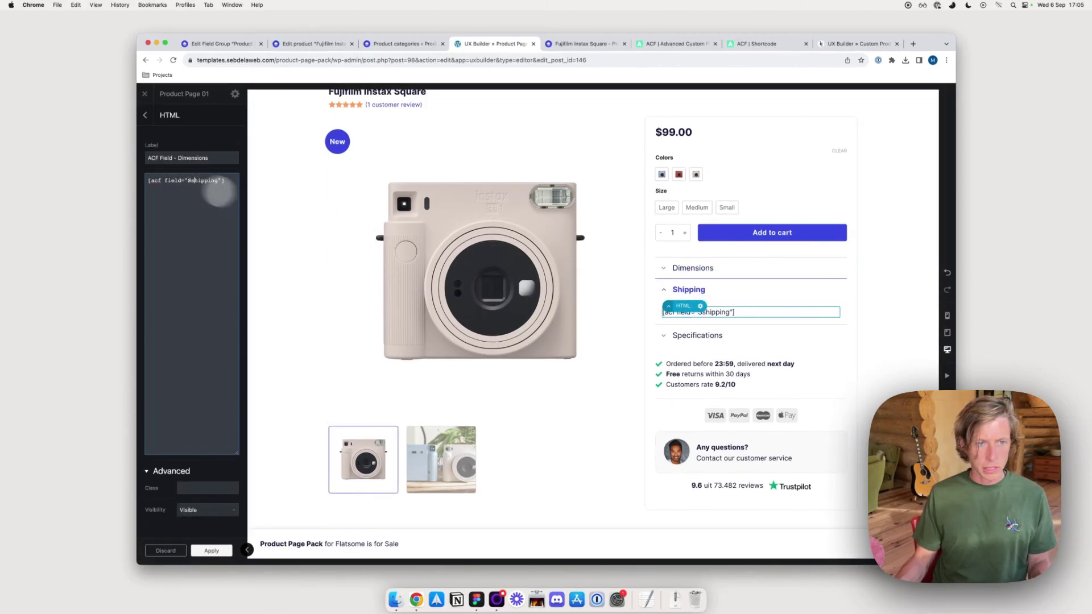
type("s")
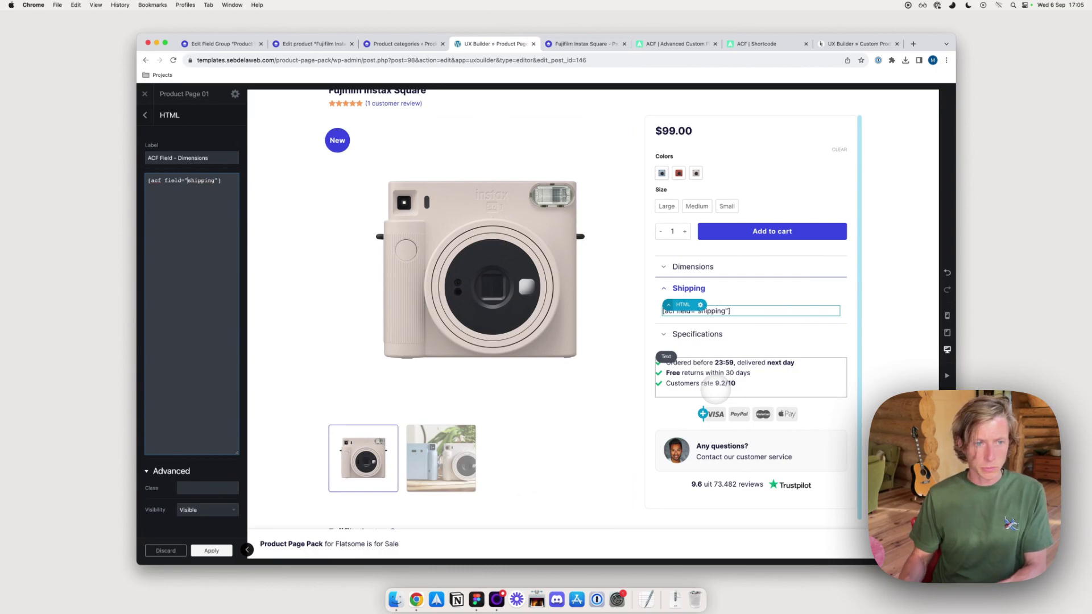
Change the field in the Specifications panel's shortcode to lowercase "specifications" and apply the change.
left_click(733, 333)
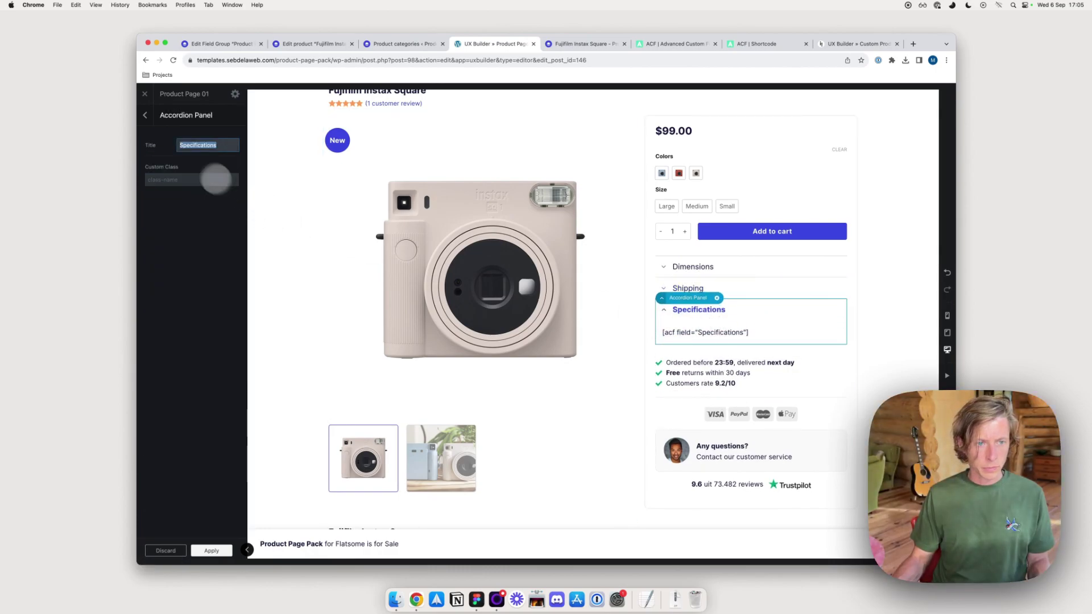
left_click(746, 333)
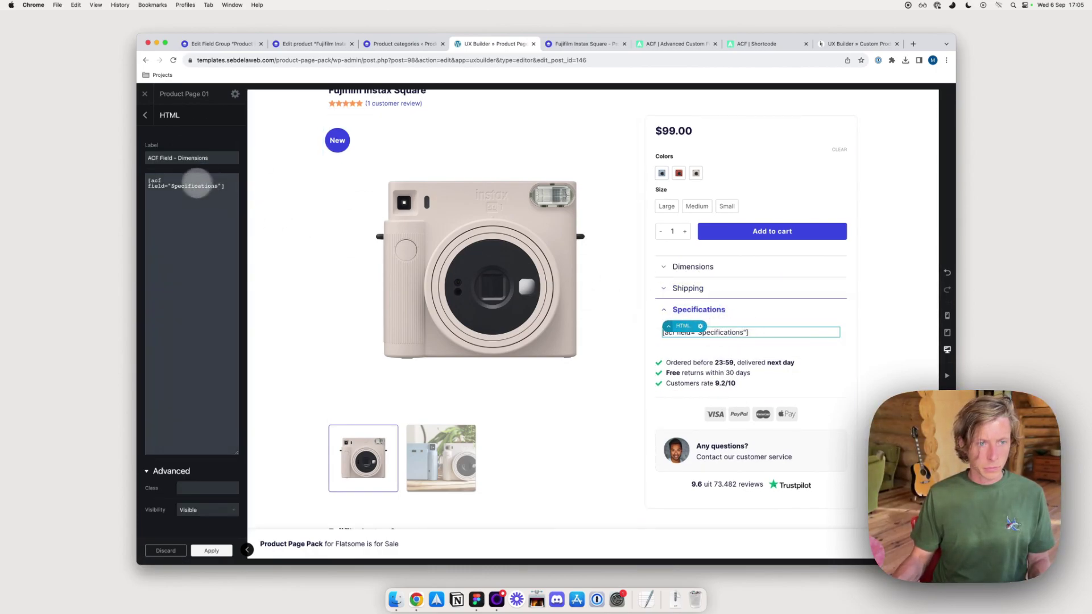
left_click(174, 186)
key("BackSpace")
type("s")
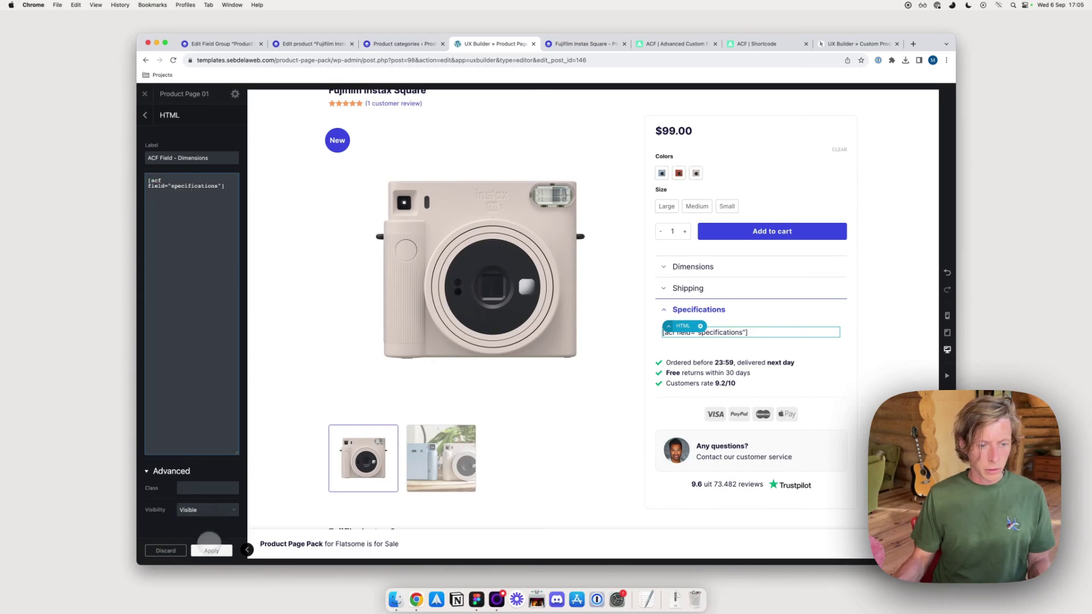
left_click(210, 543)
Check the Dimensions and Shipping panels on the live Fujifilm Instax Square page against the fields in the ACF field group.
left_click(609, 46)
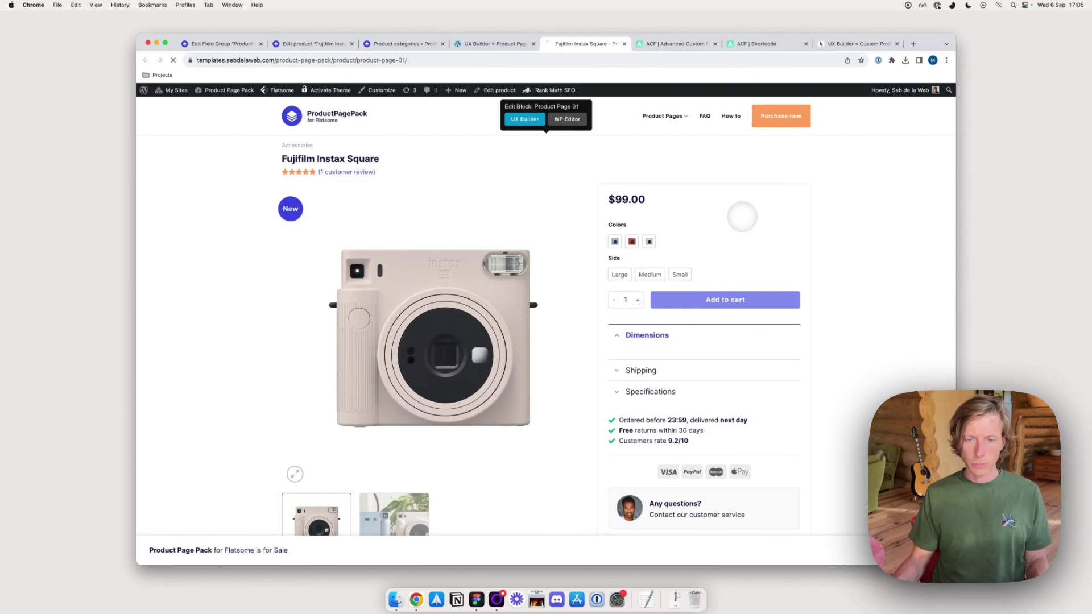
left_click(646, 335)
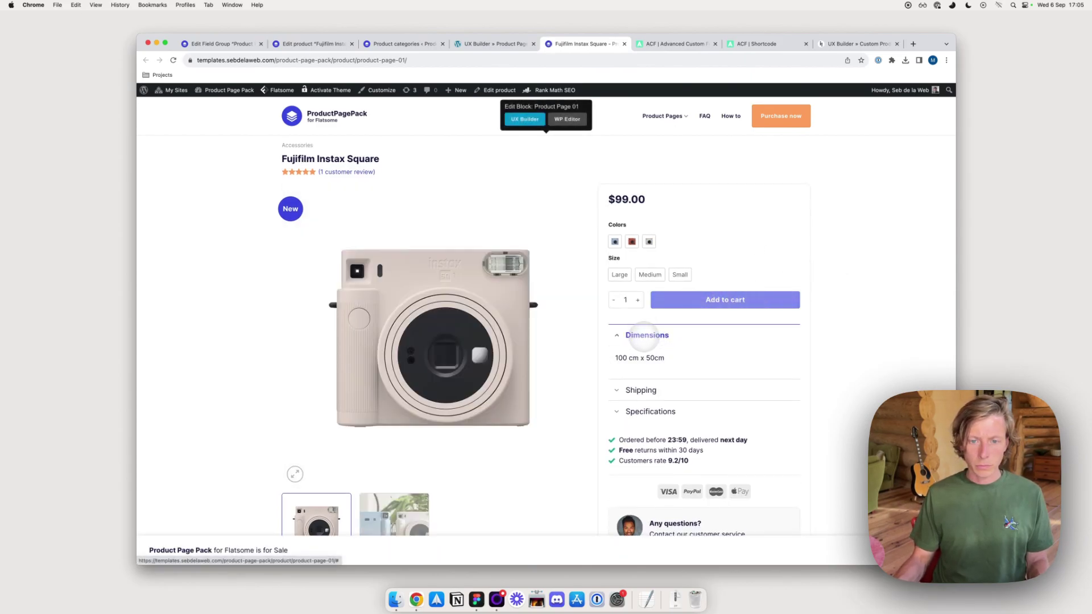
left_click(641, 389)
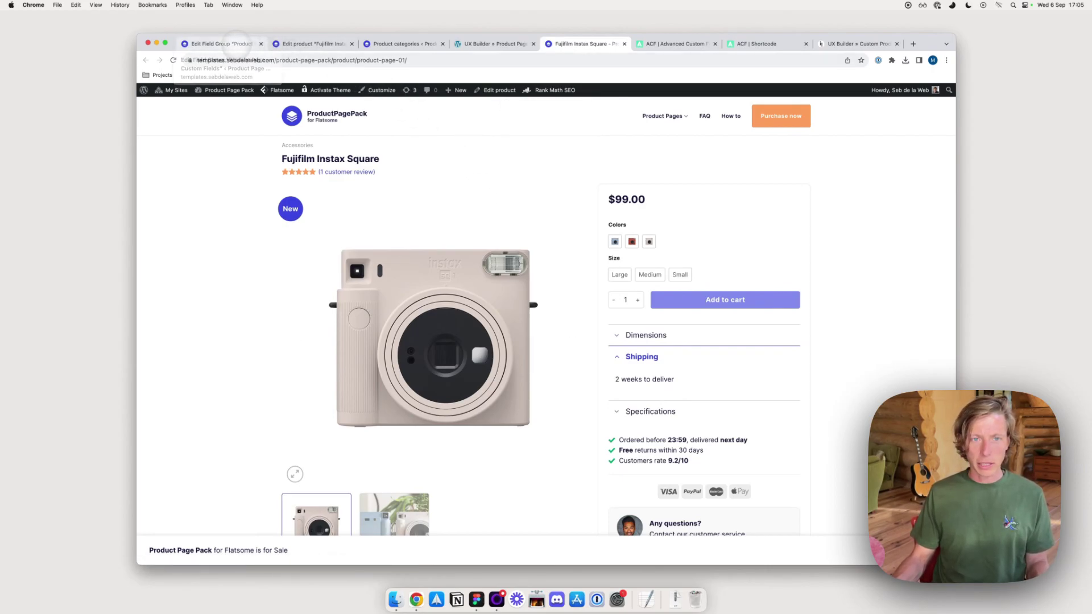
left_click(252, 44)
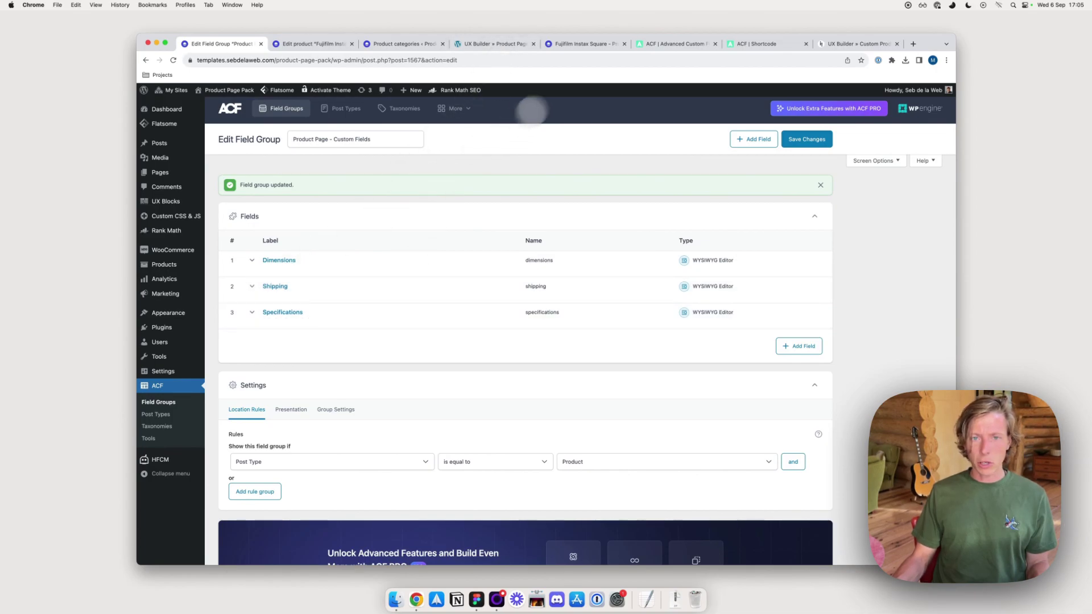
left_click(586, 45)
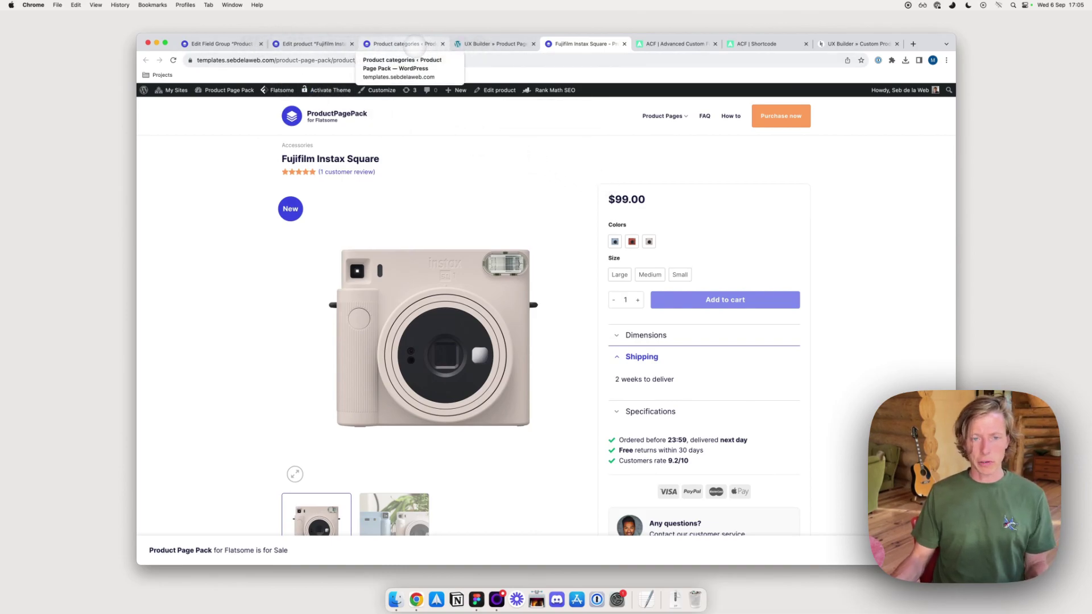
Open the Ceramic Coffee Cup product for editing from the product list and examine its Dimensions, Shipping and Specifications custom fields.
left_click(416, 44)
left_click(171, 265)
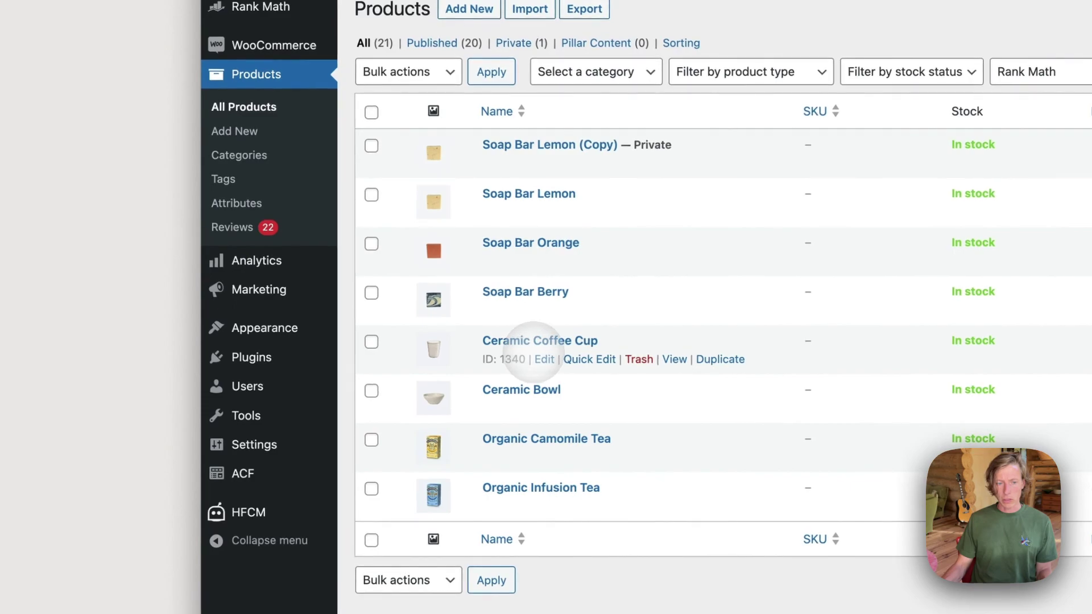
triple_click(535, 352)
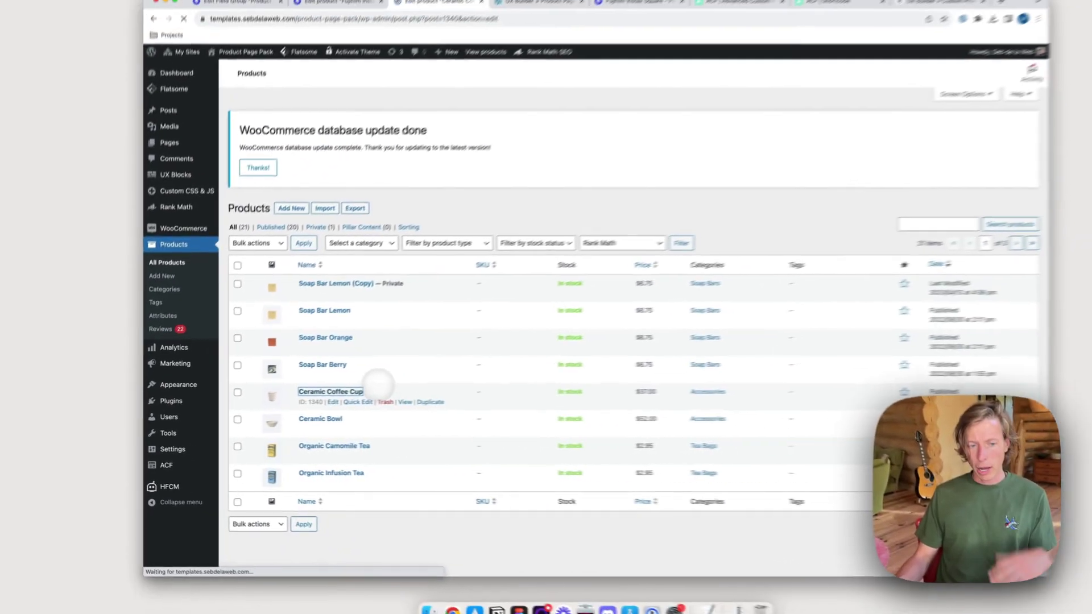
scroll(563, 392, "down", 5)
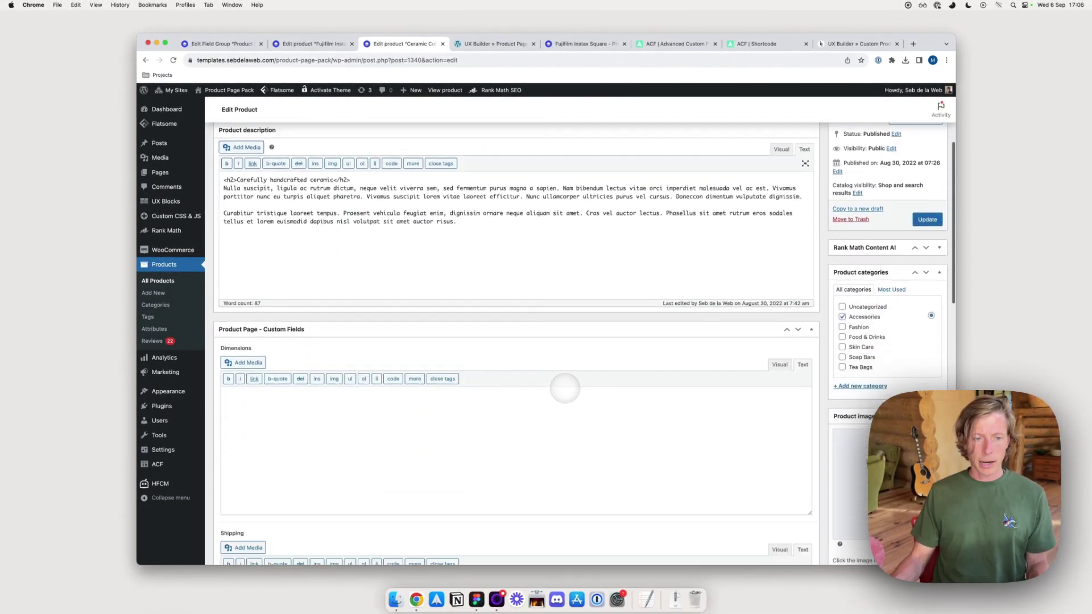
scroll(355, 360, "down", 10)
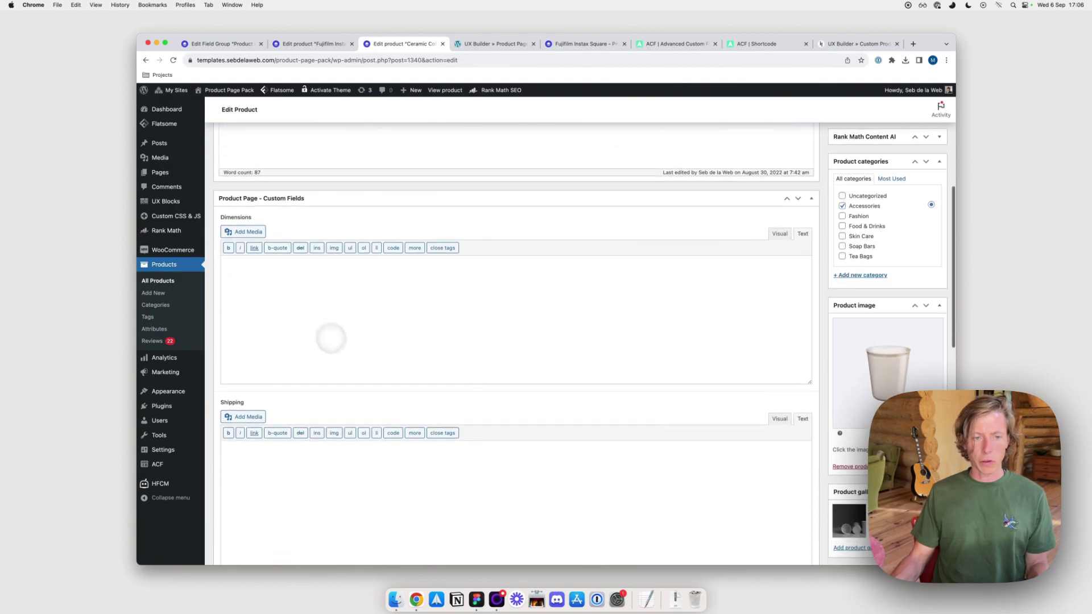
scroll(370, 404, "down", 2)
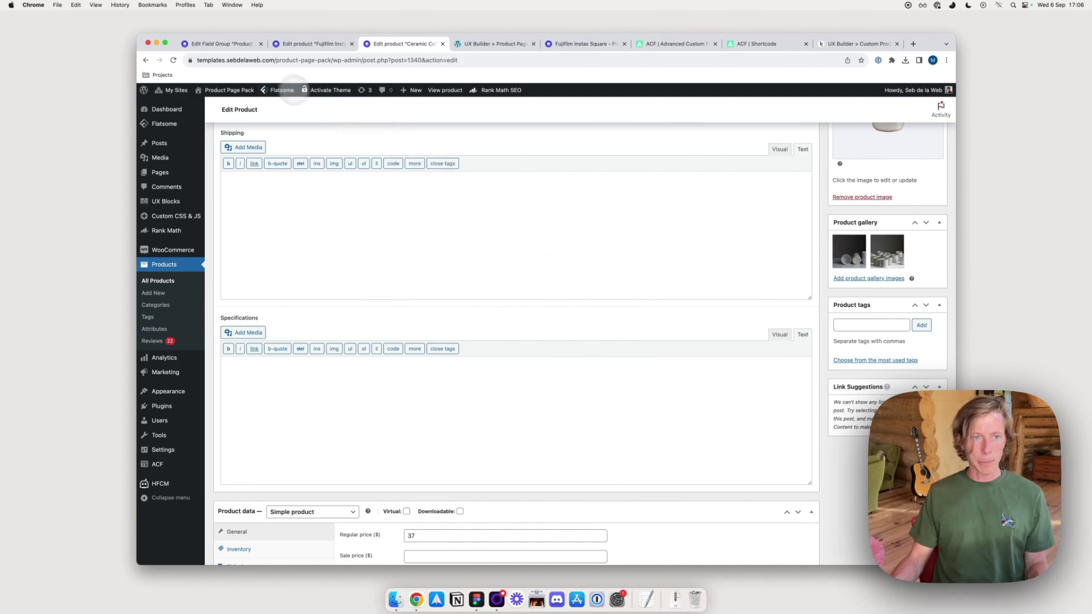
Revisit the ACF field group and open sebdelaweb.com in a new browser tab.
left_click(223, 43)
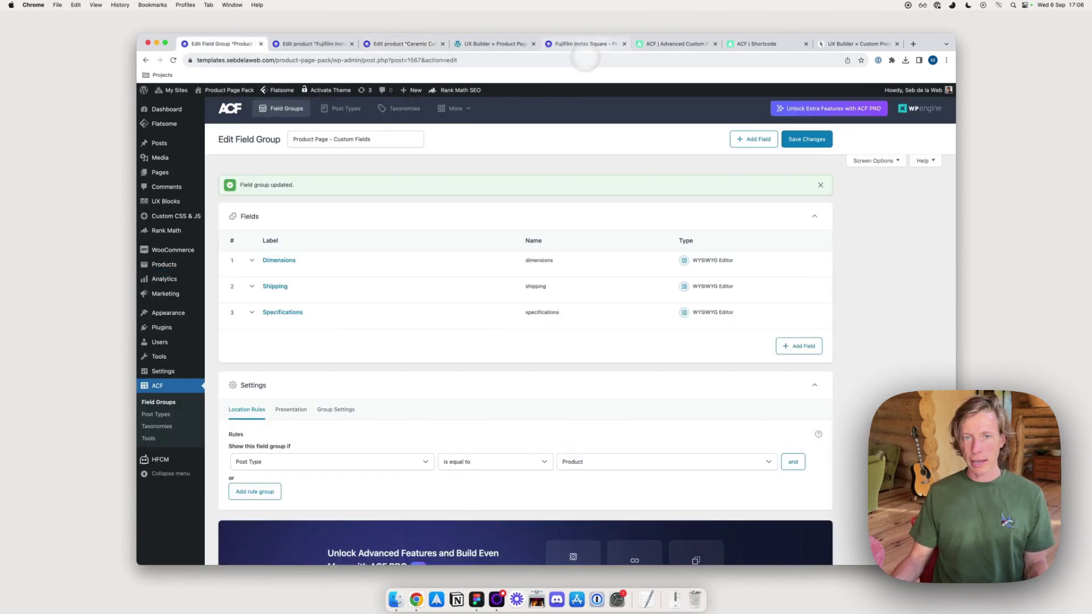
key("super+t")
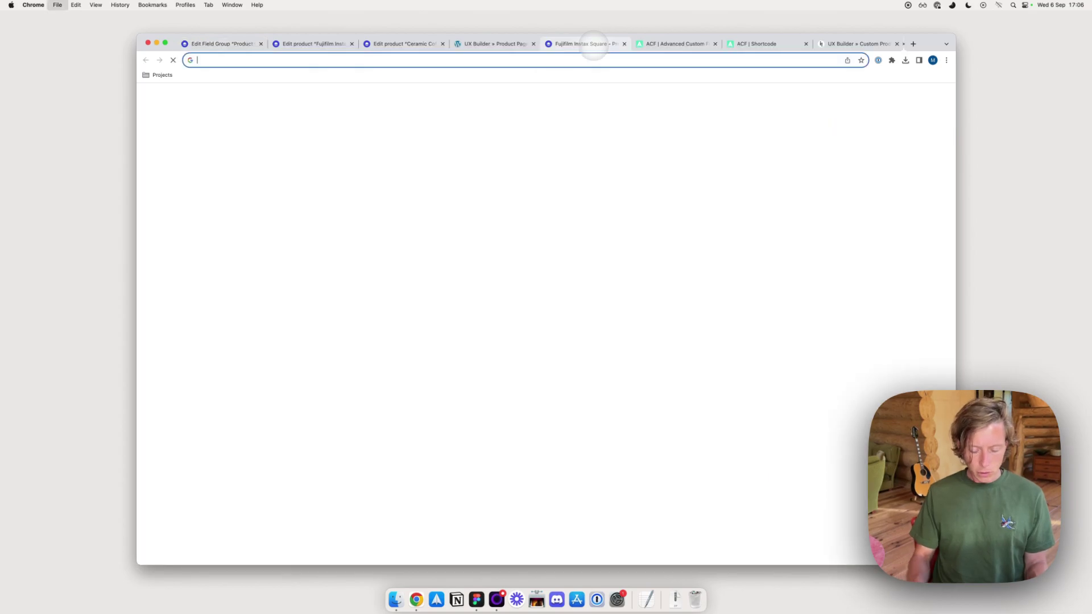
type("sebdelaweb.com")
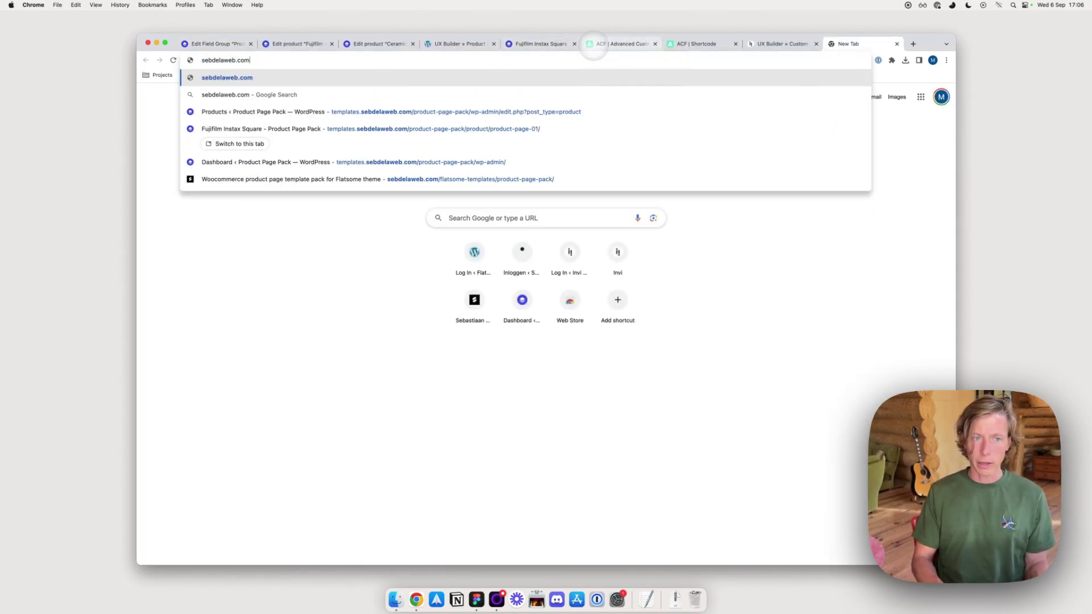
key("Return")
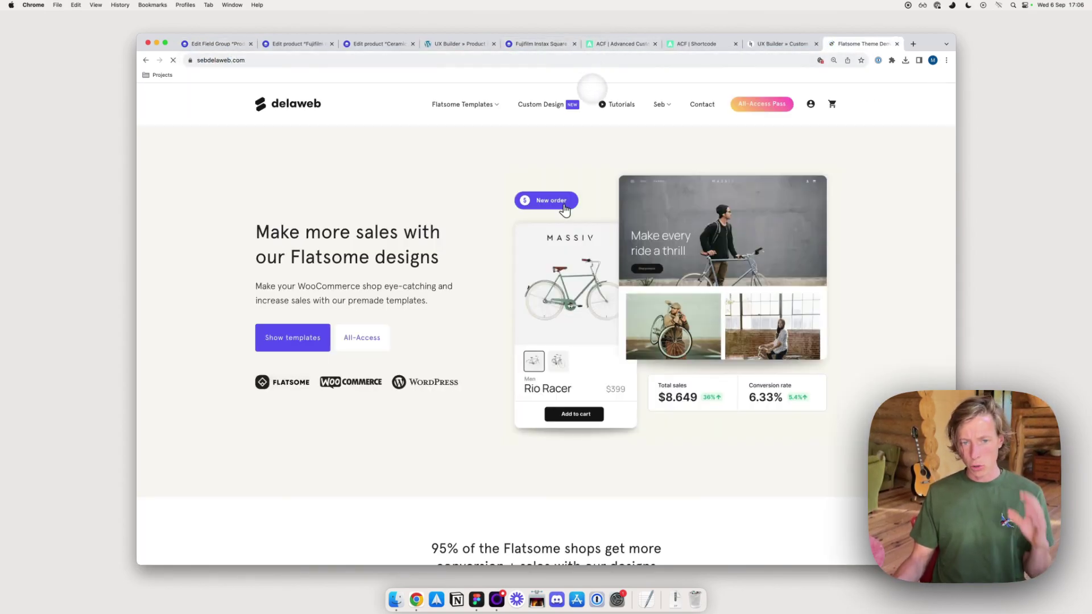